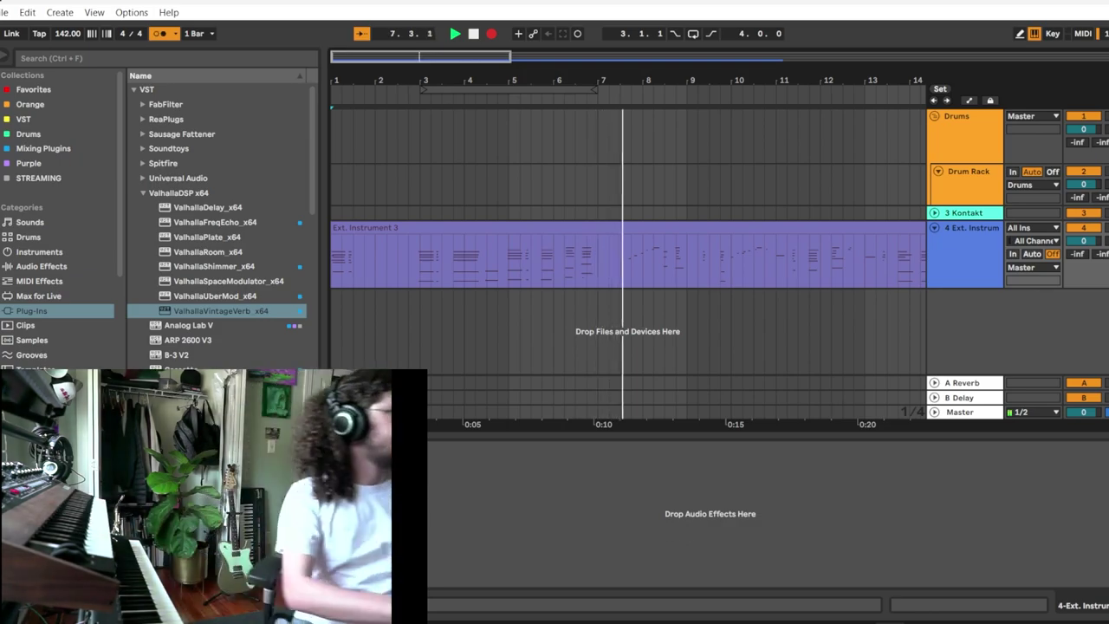
Shorten the chord notes at bar 3 so they last one beat, ending at 3.2, and restart playback.
{"action": "key", "text": "space"}
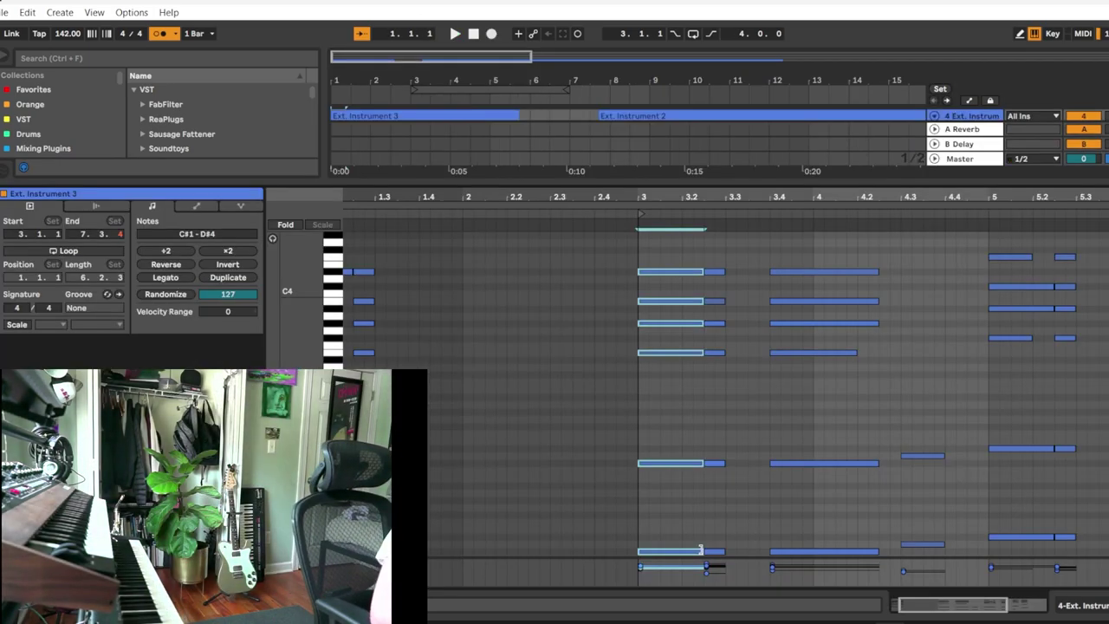
{"action": "left_click_drag", "start_coordinate": [700, 550], "coordinate": [686, 552]}
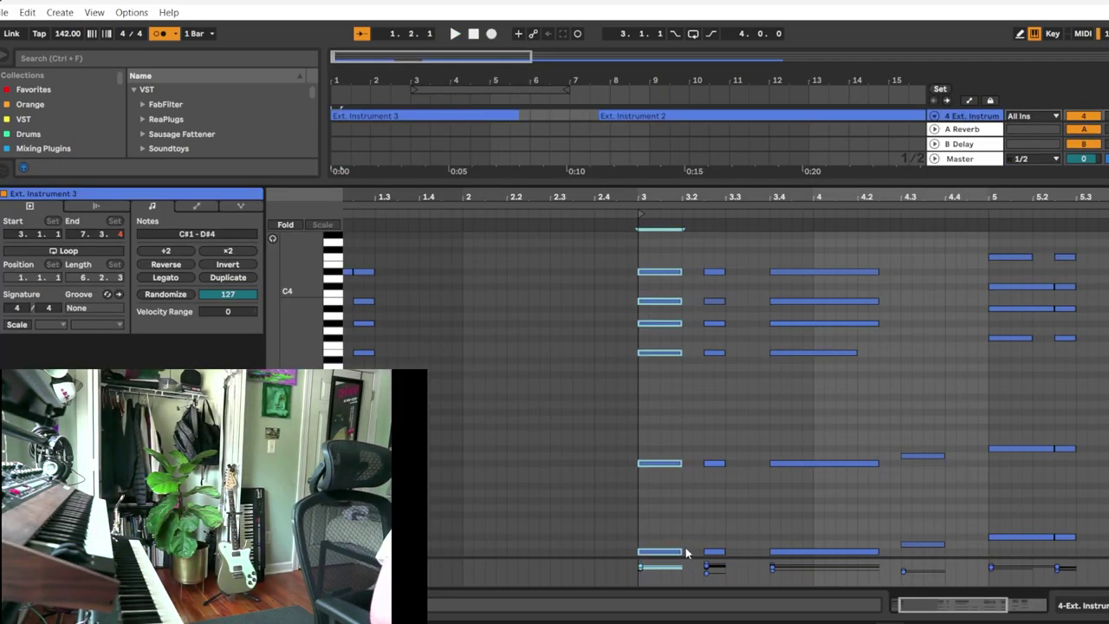
{"action": "key", "text": "space"}
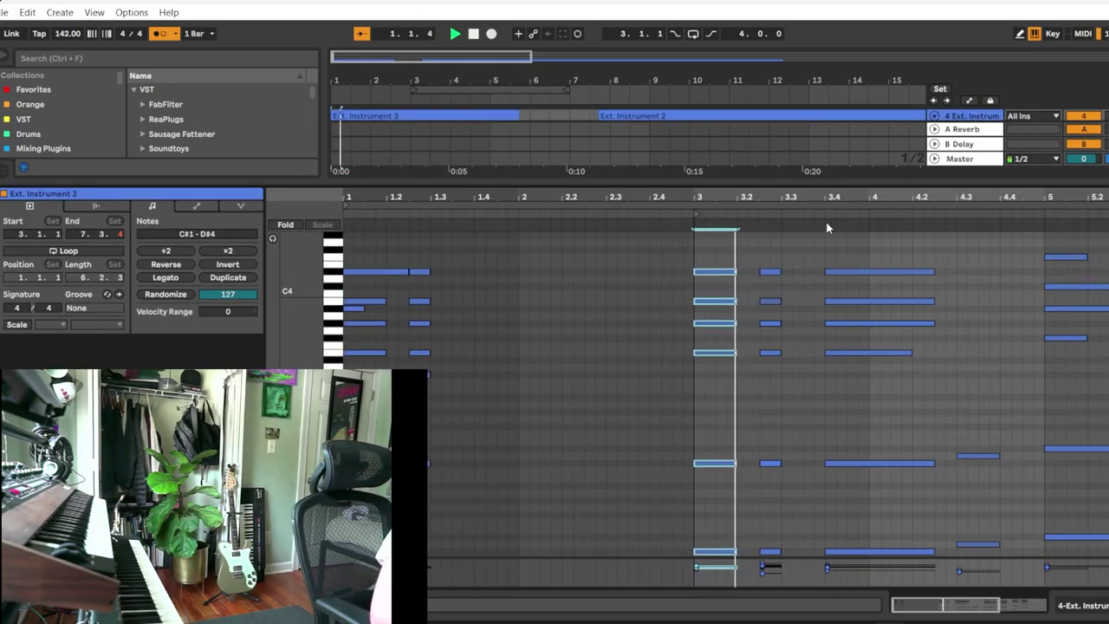
Shorten the overlong chord notes at bar 5 to end at 5.2, and lengthen the E3 note to match its chord before bar 4.3.
{"action": "left_click_drag", "start_coordinate": [830, 197], "coordinate": [563, 197]}
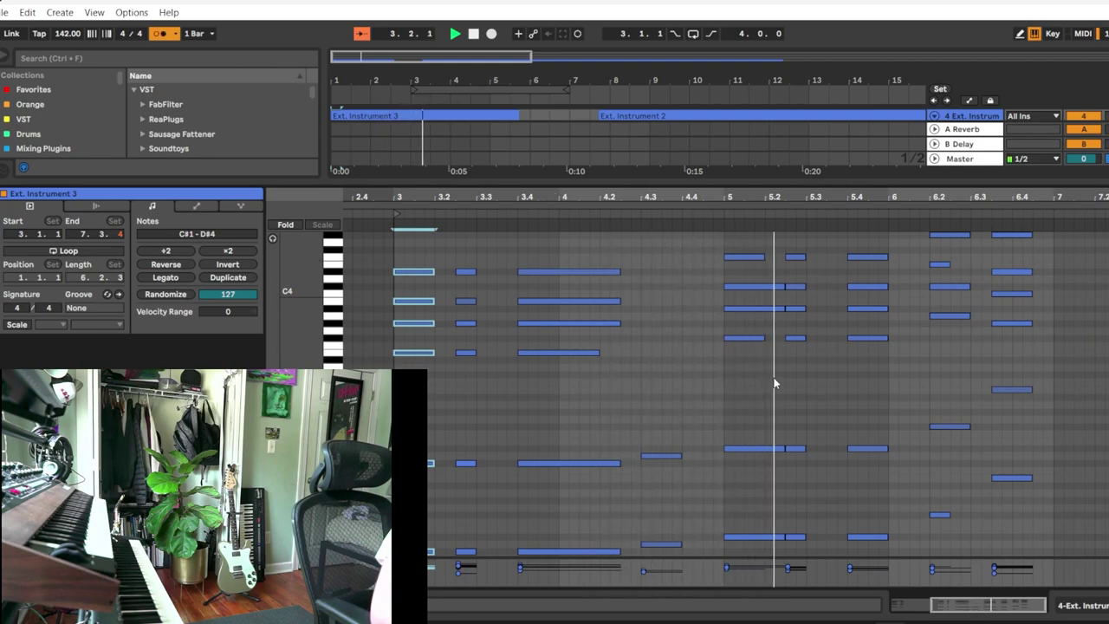
{"action": "left_click", "coordinate": [774, 307]}
{"action": "left_click", "coordinate": [932, 307]}
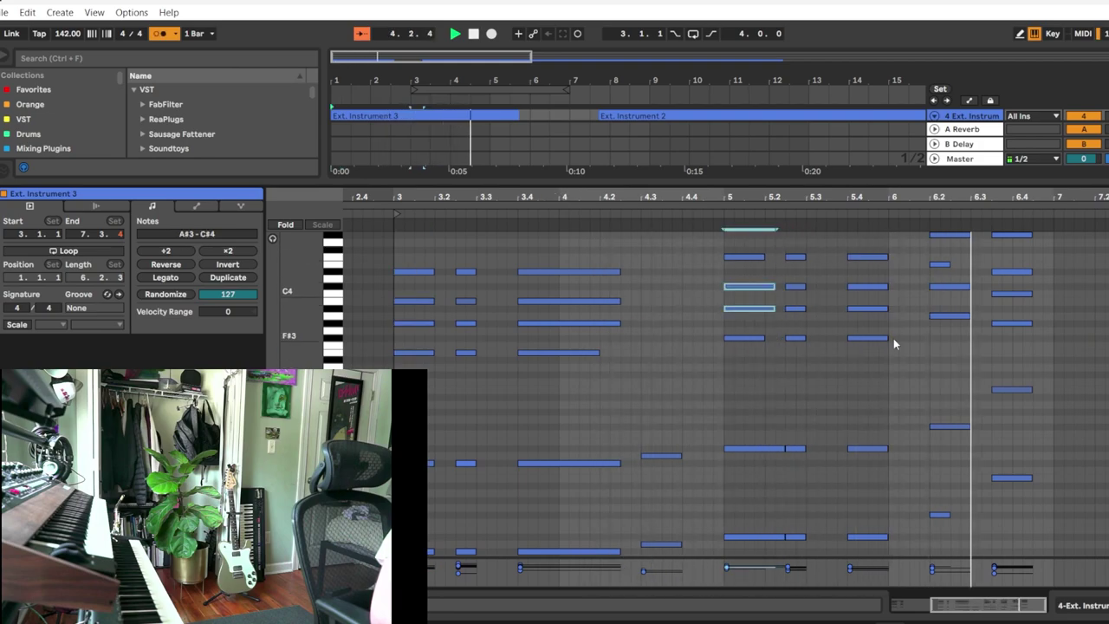
{"action": "left_click_drag", "start_coordinate": [725, 312], "coordinate": [763, 290]}
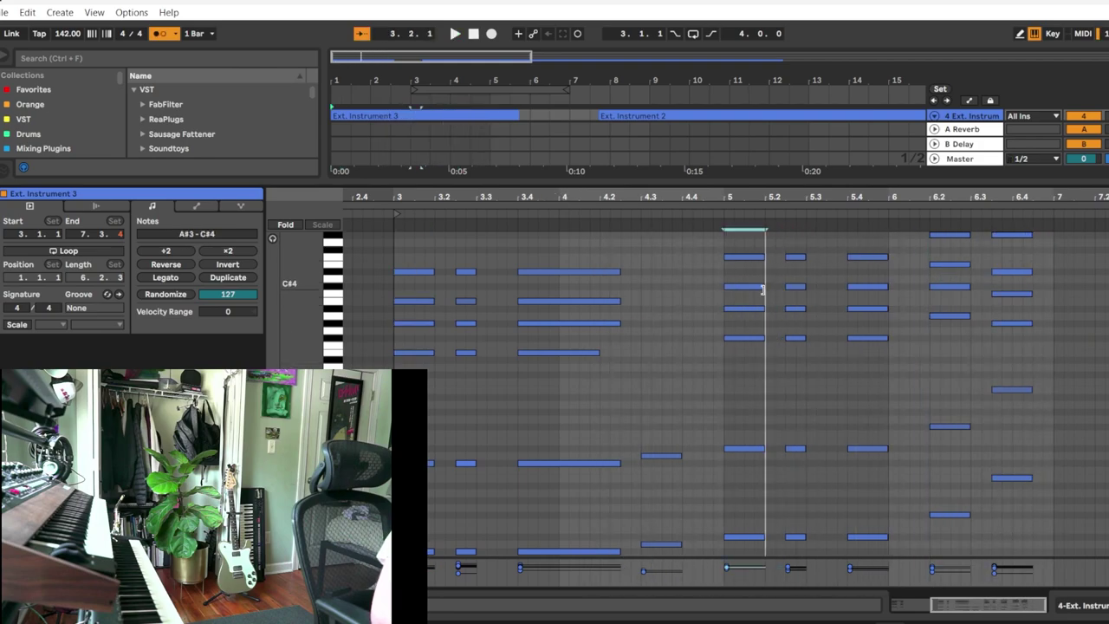
{"action": "left_click", "coordinate": [618, 352]}
{"action": "key", "text": "space"}
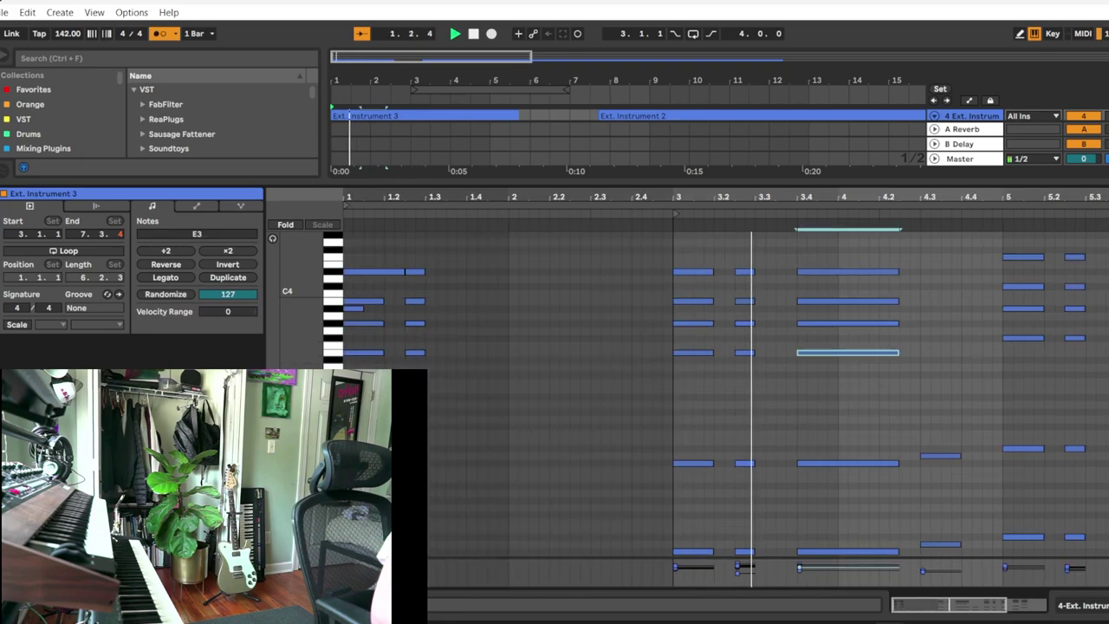
Duplicate the four-bar Ext. Instrument 3 clip to fill bars 5 to 9 and delete the Ext. Instrument 2 material after it.
{"action": "key", "text": "ctrl+alt+l"}
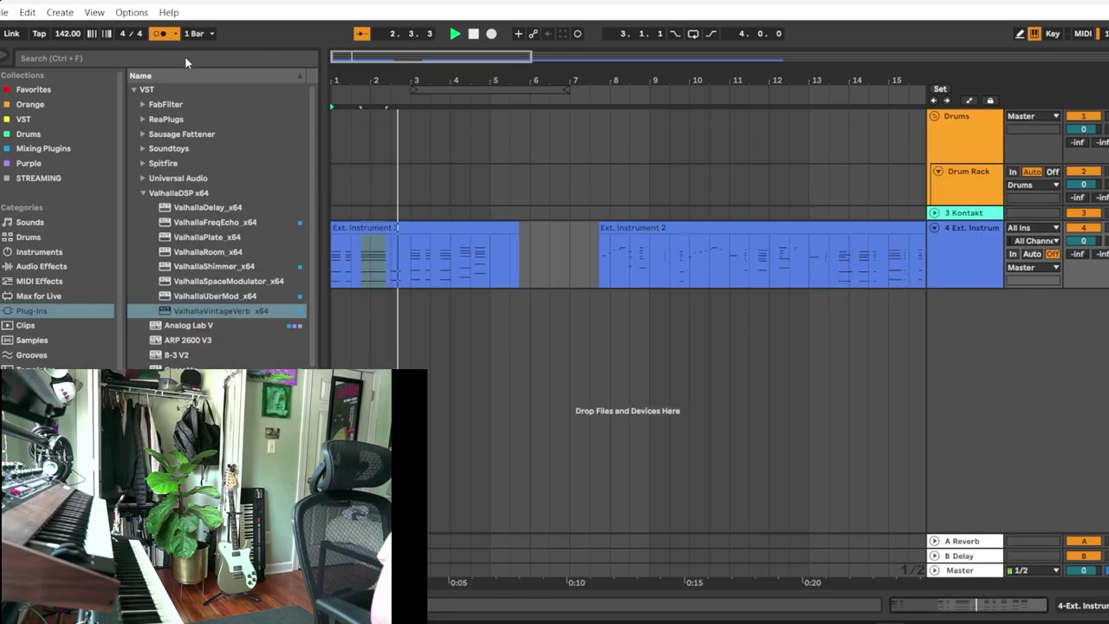
{"action": "left_click_drag", "start_coordinate": [494, 267], "coordinate": [280, 268]}
{"action": "key", "text": "ctrl+d"}
{"action": "left_click", "coordinate": [668, 228]}
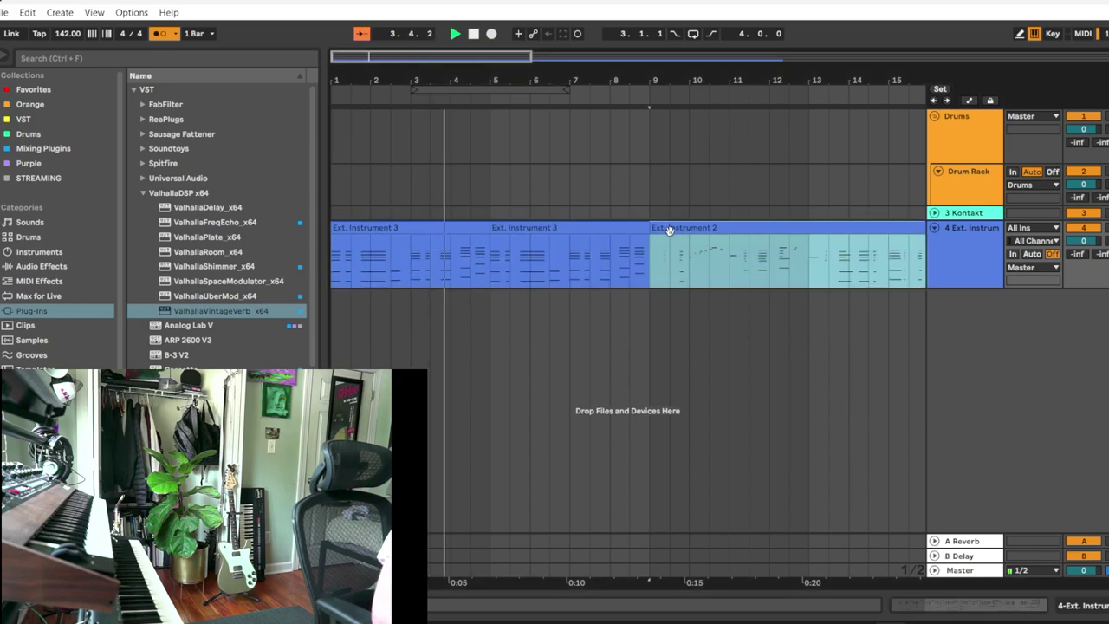
{"action": "key", "text": "Delete"}
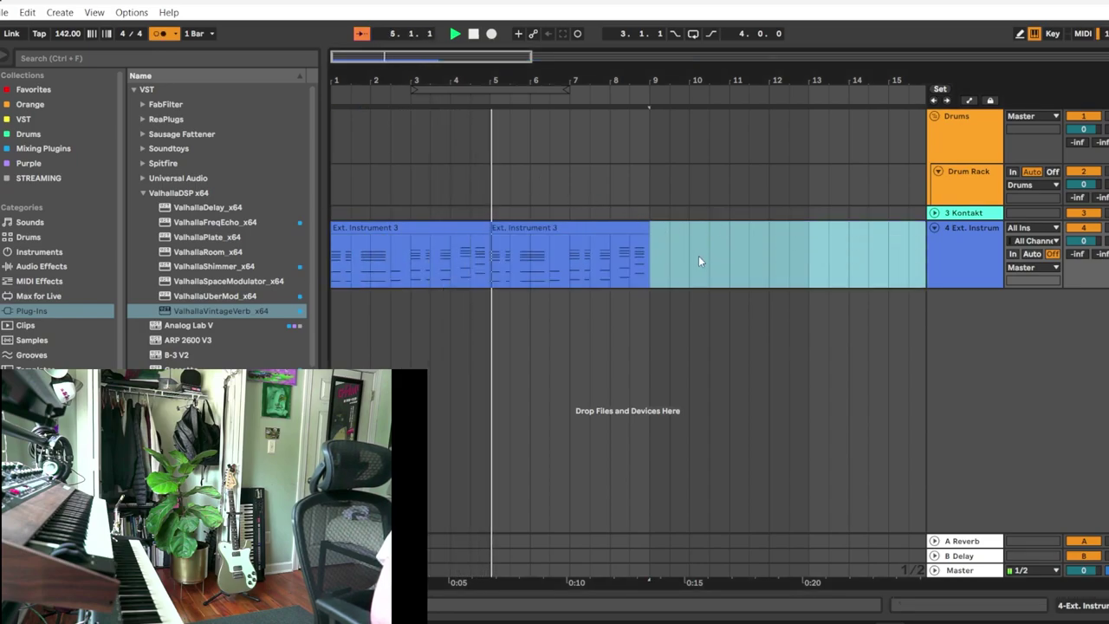
Loop the first eight bars and freeze and flatten the external instrument track to audio.
{"action": "left_click", "coordinate": [962, 254]}
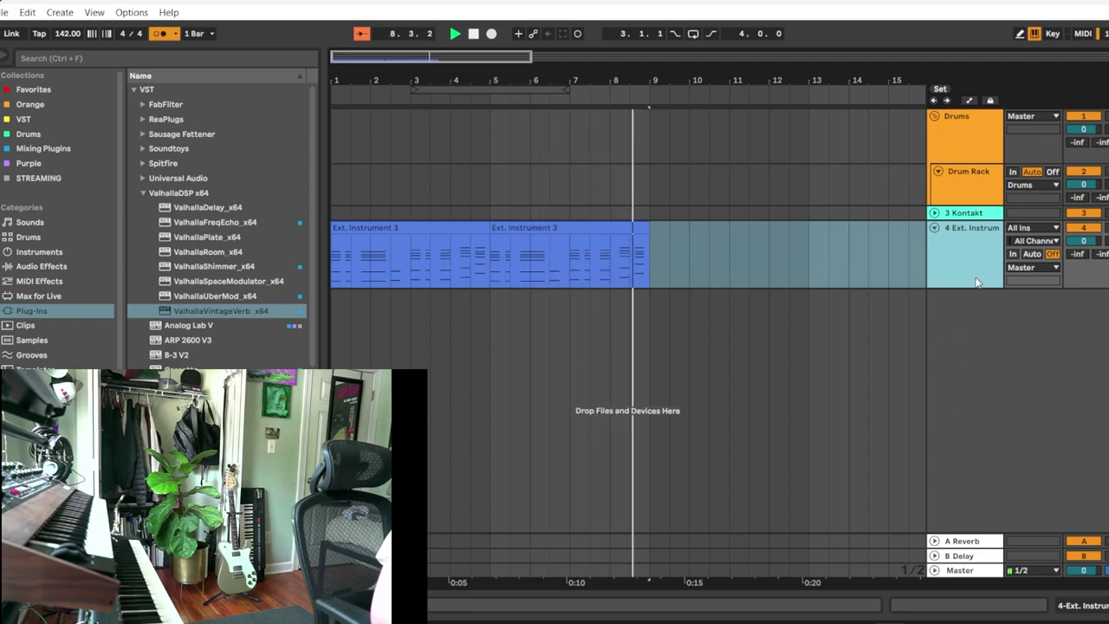
{"action": "left_click", "coordinate": [694, 33]}
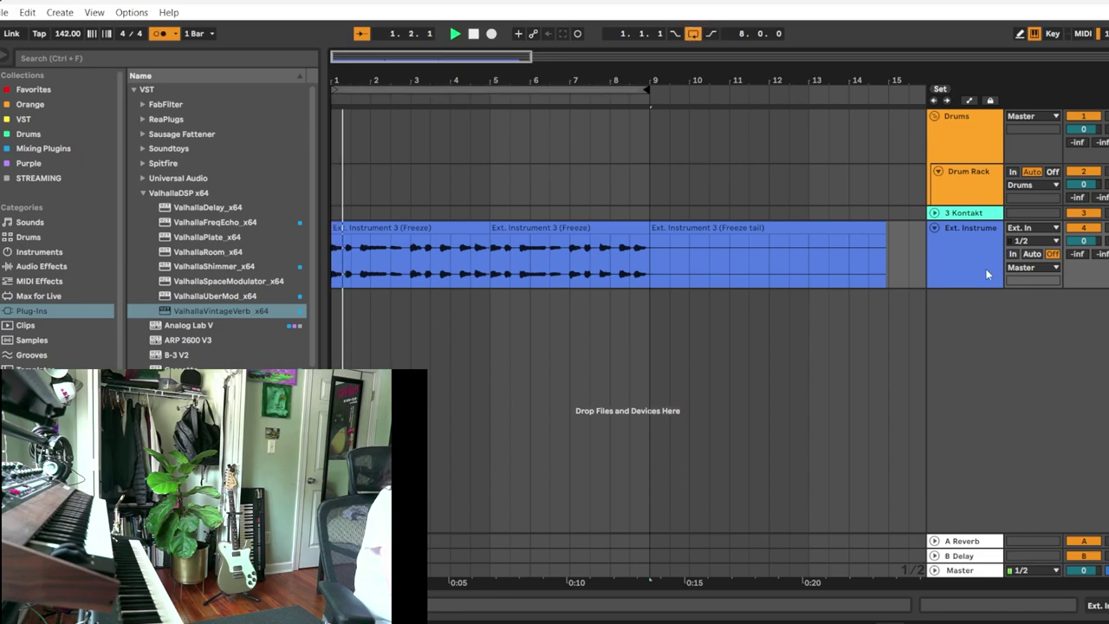
{"action": "left_click", "coordinate": [965, 240]}
Unfold the Kontakt track, close its plug-in window, and lower the flattened instrument track's volume to -3.8 dB.
{"action": "left_click", "coordinate": [934, 213]}
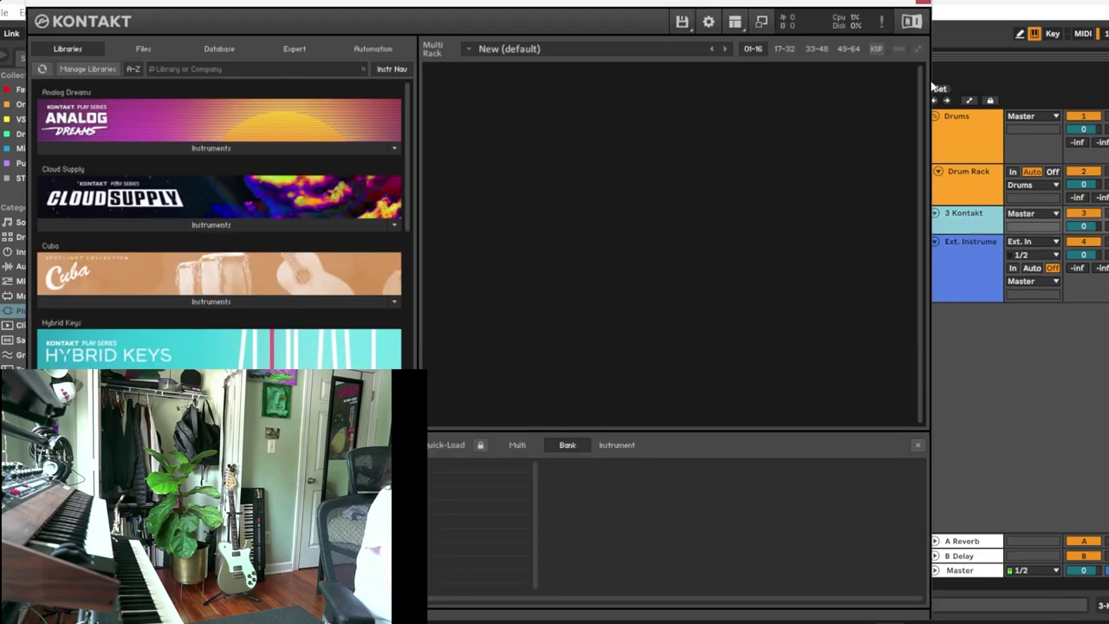
{"action": "left_click", "coordinate": [925, 3]}
{"action": "left_click_drag", "start_coordinate": [1083, 252], "coordinate": [1084, 269]}
Play the first flattened clip at double speed so it lasts two bars, and audition it from bar 2.
{"action": "left_click", "coordinate": [459, 242]}
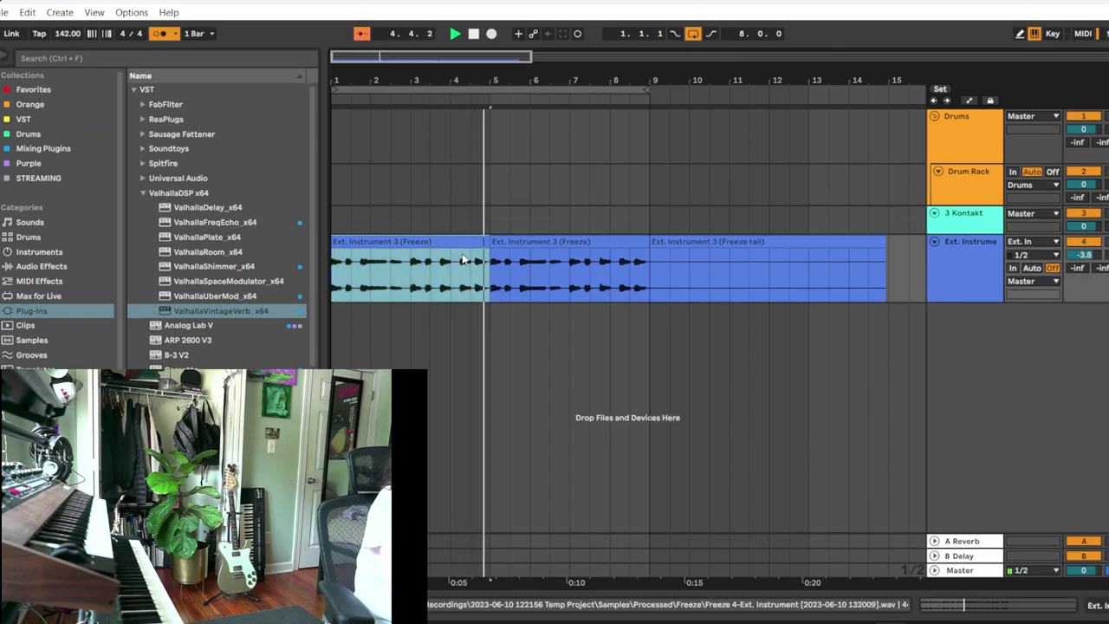
{"action": "left_click", "coordinate": [968, 592]}
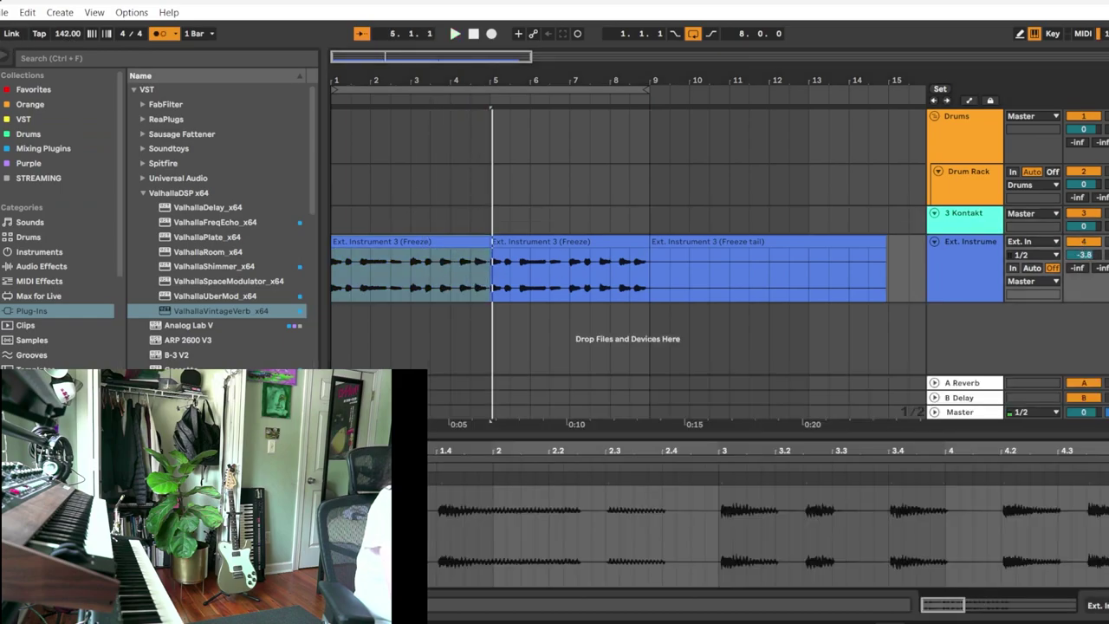
{"action": "left_click", "coordinate": [146, 465]}
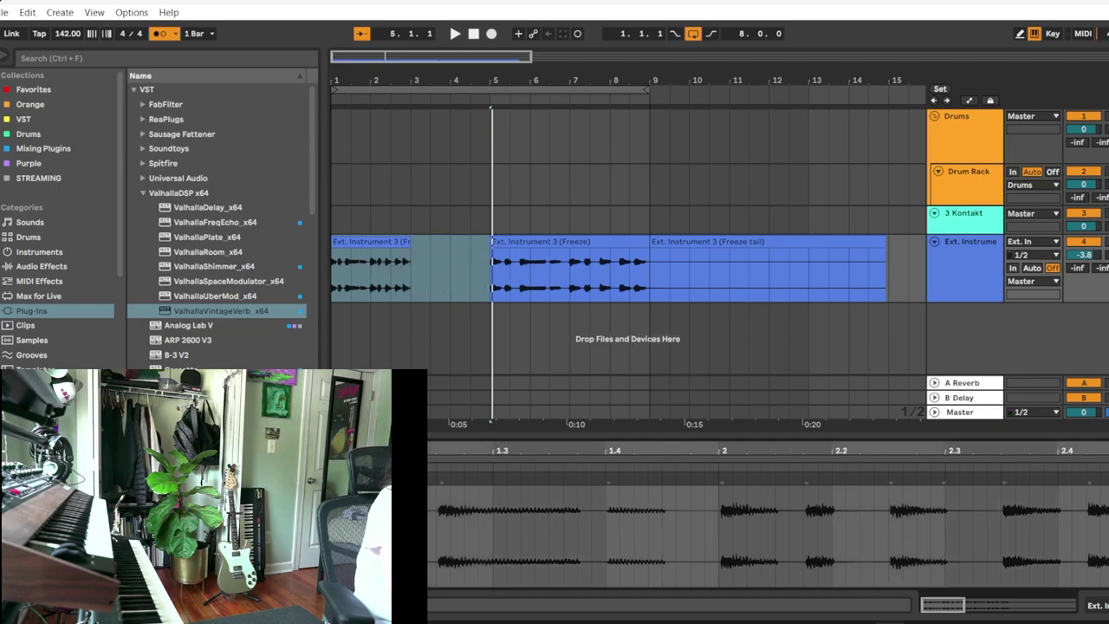
{"action": "left_click", "coordinate": [368, 228]}
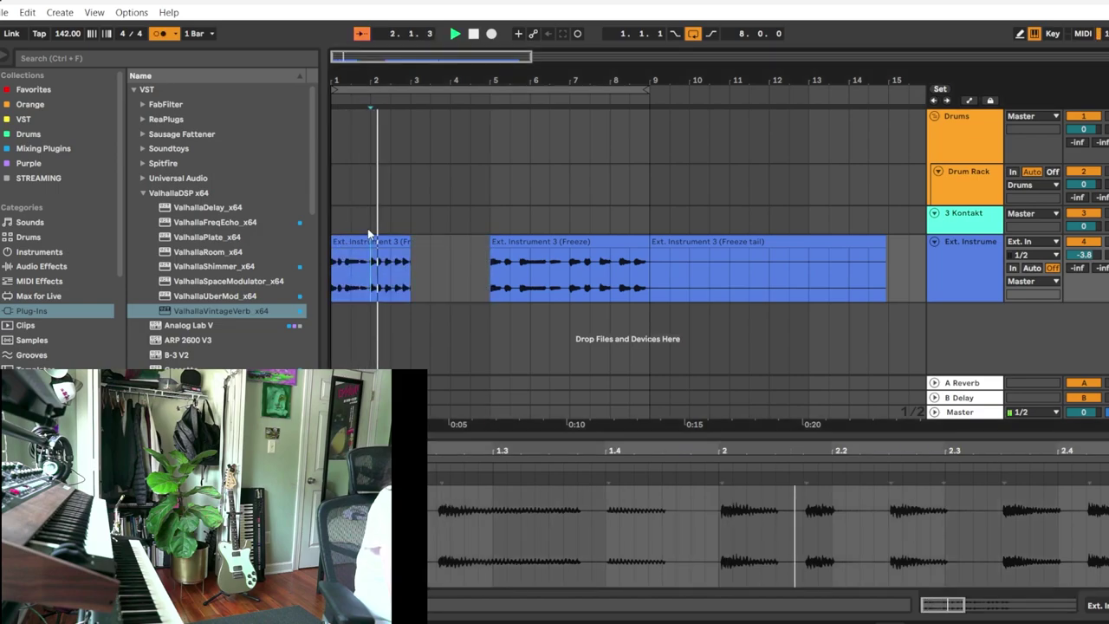
Repeat the two-bar audio clip up to bar 9 and delete the freeze tail.
{"action": "key", "text": "ctrl+d"}
{"action": "key", "text": "ctrl+d"}
{"action": "key", "text": "ctrl+d"}
{"action": "key", "text": "ctrl+d"}
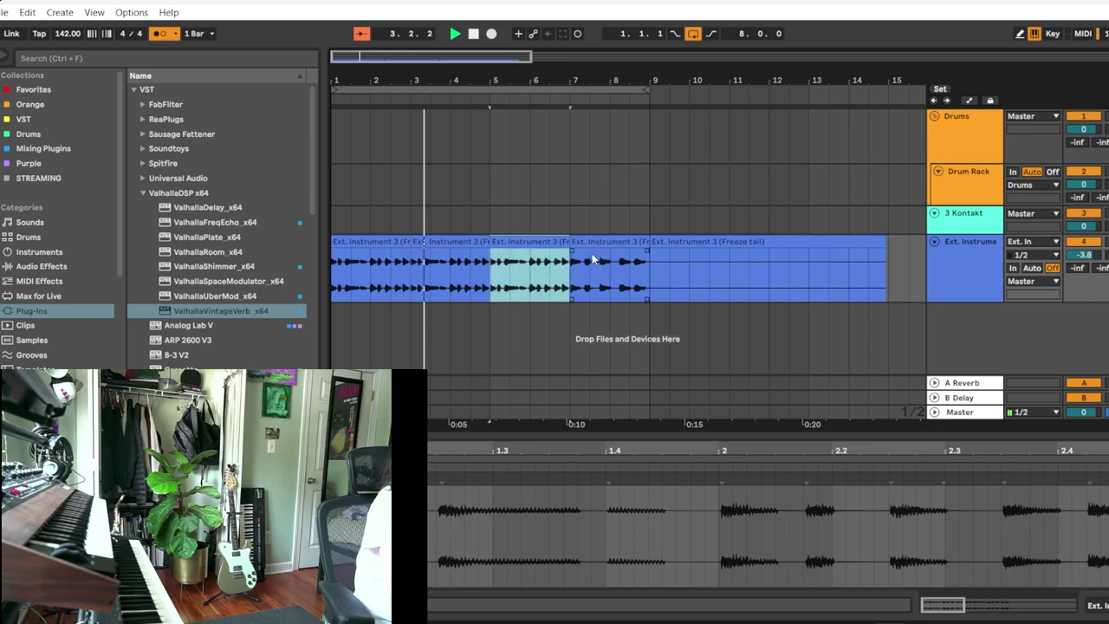
{"action": "key", "text": "Delete"}
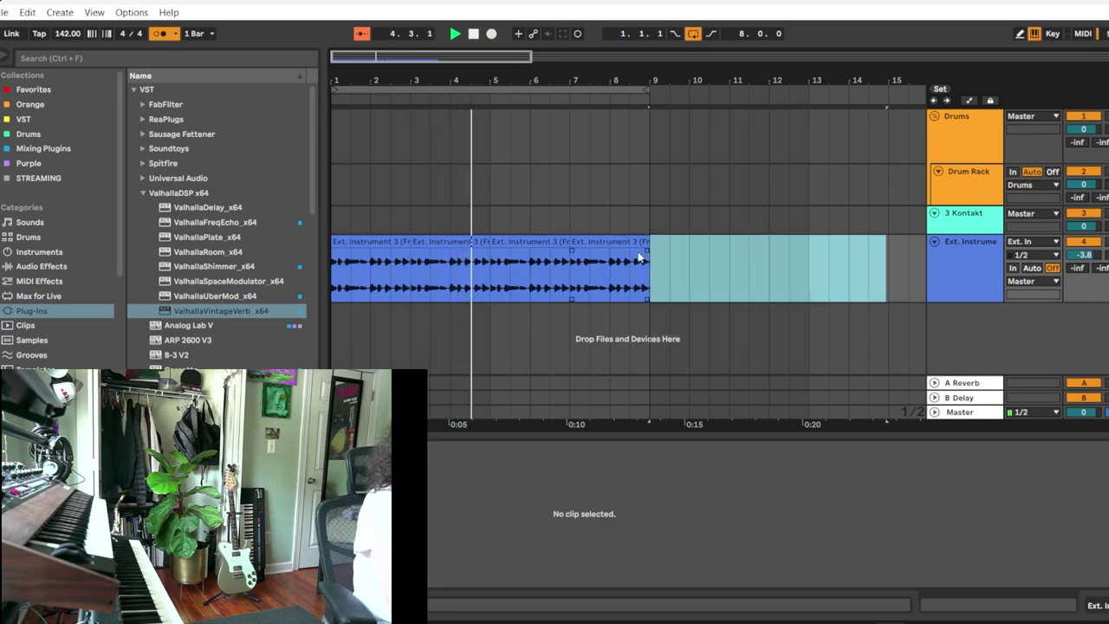
Load Lounge Lizard Session 4 on a new track, select program 17. Dylvinci, and close the plug-in window.
{"action": "scroll", "coordinate": [237, 299], "scroll_direction": "down", "scroll_amount": 6}
{"action": "left_click", "coordinate": [209, 254]}
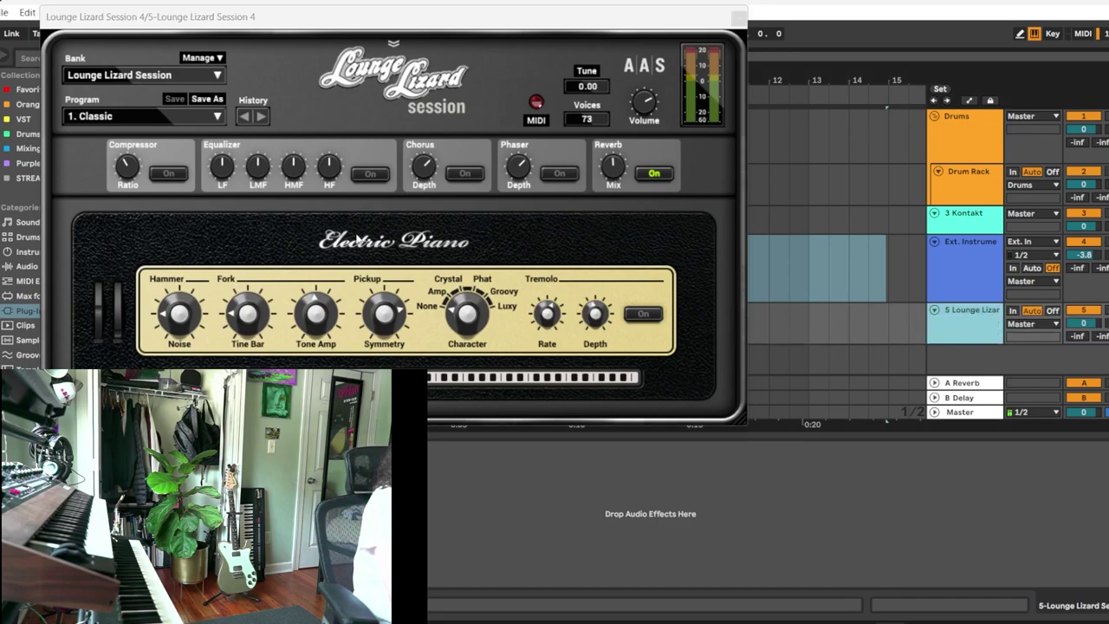
{"action": "left_click", "coordinate": [192, 117]}
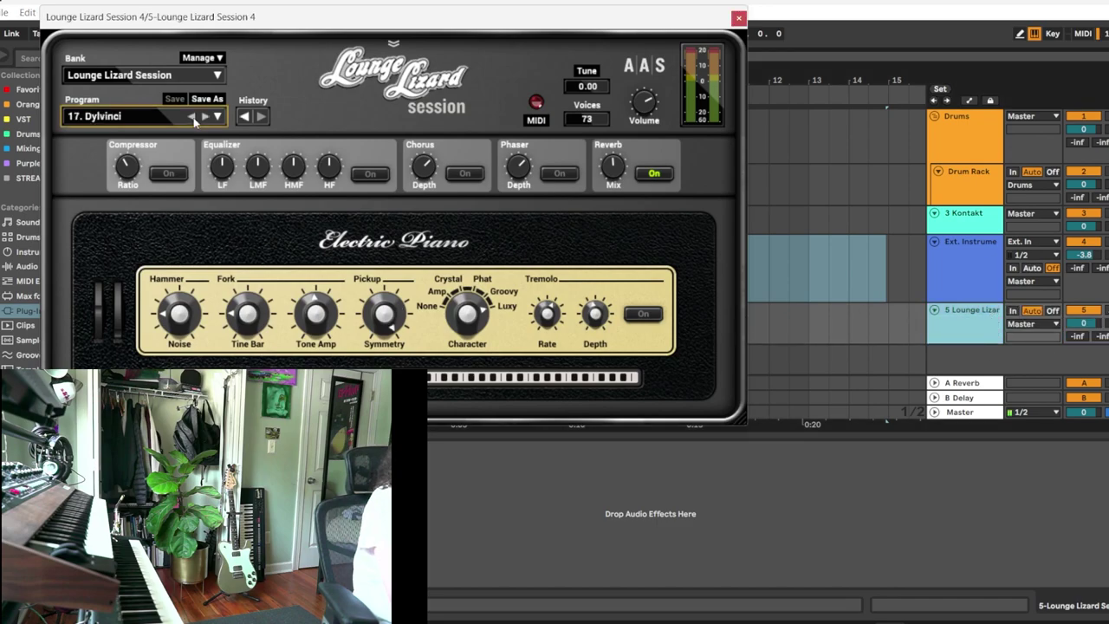
{"action": "left_click", "coordinate": [737, 18]}
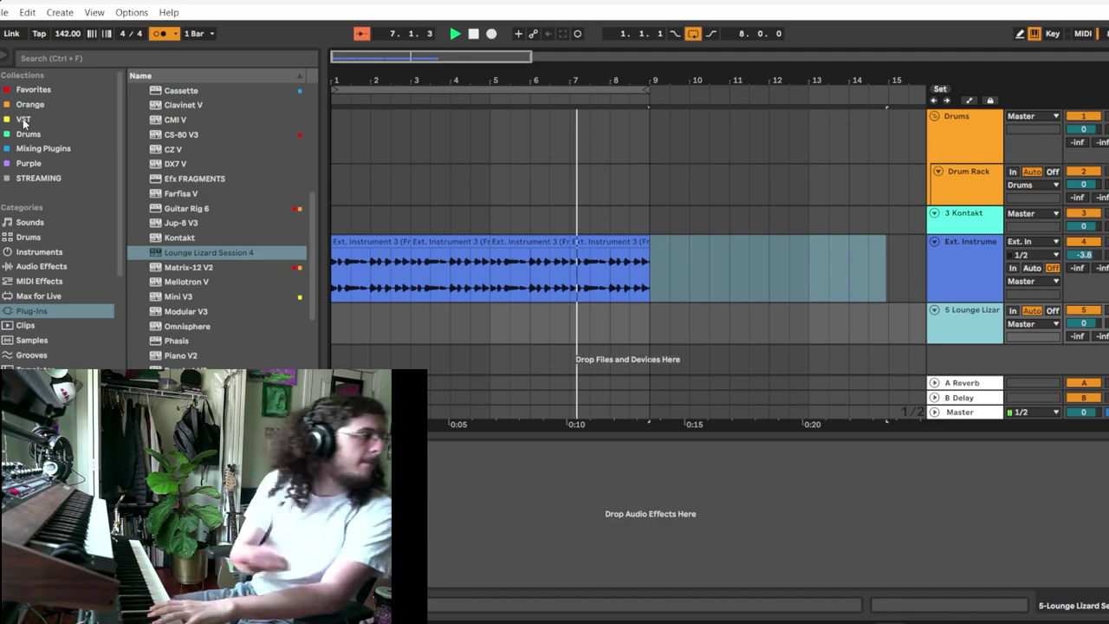
Restore the two four-bar freeze clips and record a Lounge Lizard performance over the eight-bar loop.
{"action": "left_click", "coordinate": [132, 13]}
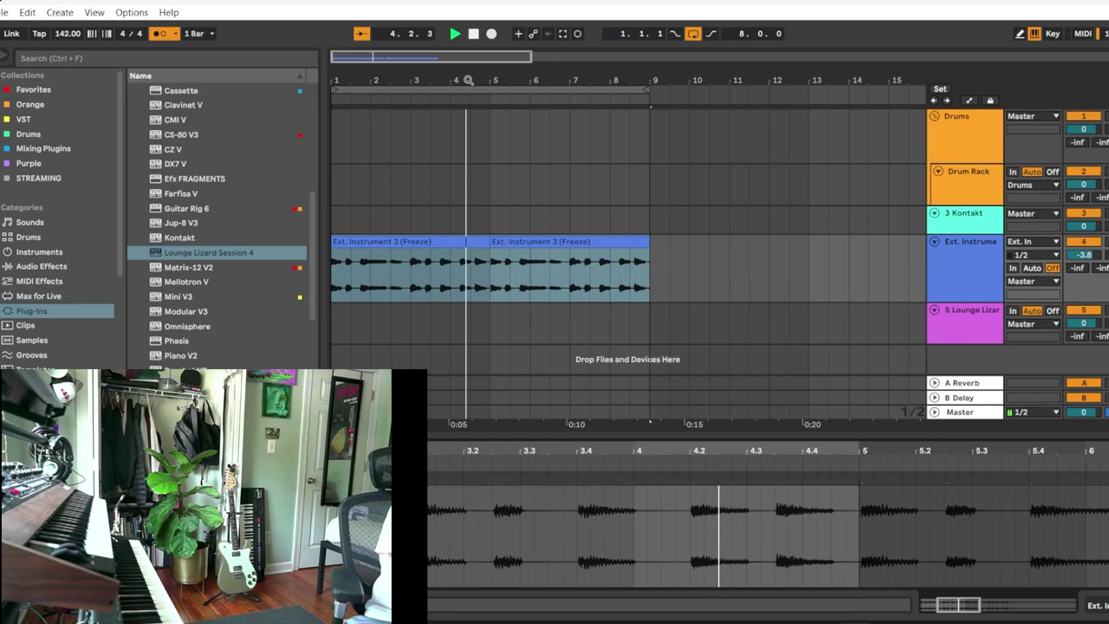
{"action": "key", "text": "F9"}
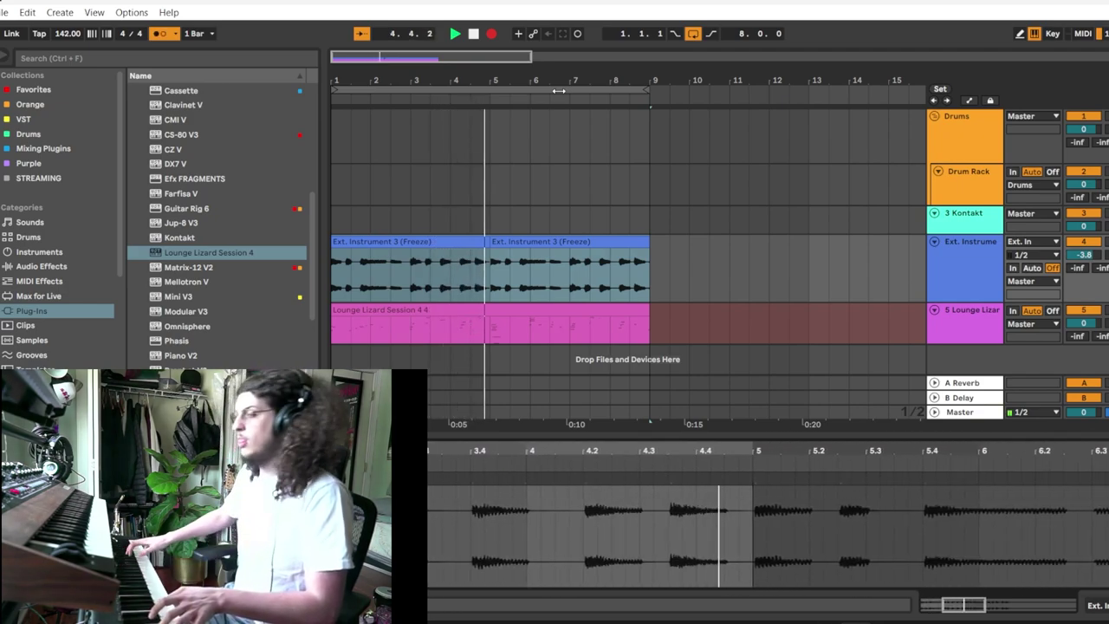
{"action": "key", "text": "space"}
{"action": "key", "text": "space"}
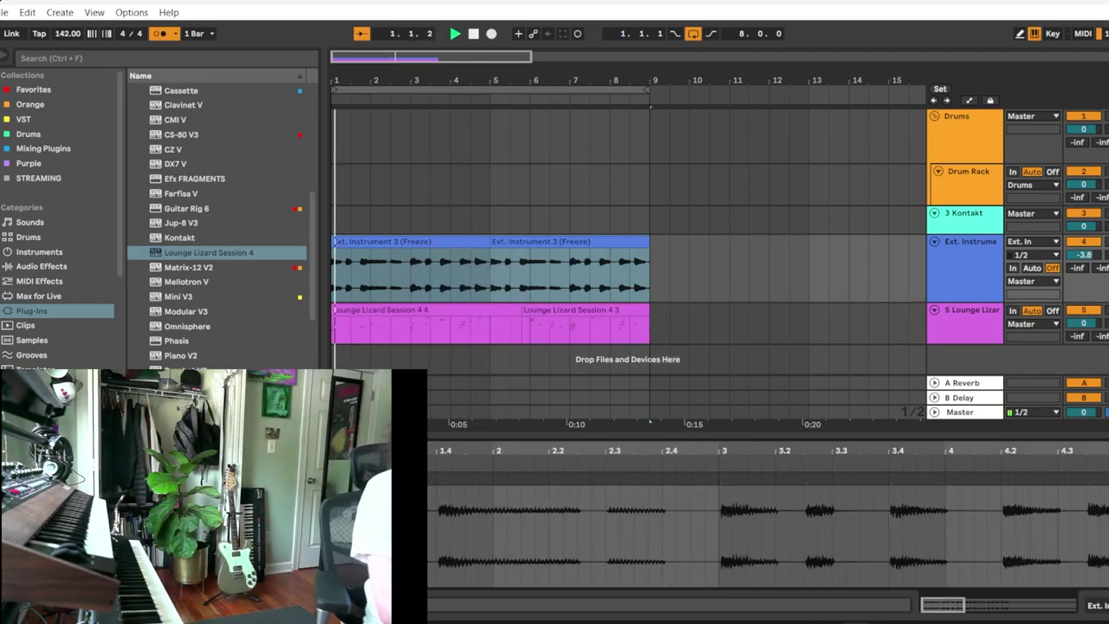
Place the recorded Lounge Lizard take at bar 1 and deactivate its last G#4 to G5 notes.
{"action": "left_click_drag", "start_coordinate": [405, 308], "coordinate": [231, 341]}
{"action": "key", "text": "space"}
{"action": "left_click_drag", "start_coordinate": [786, 431], "coordinate": [784, 297]}
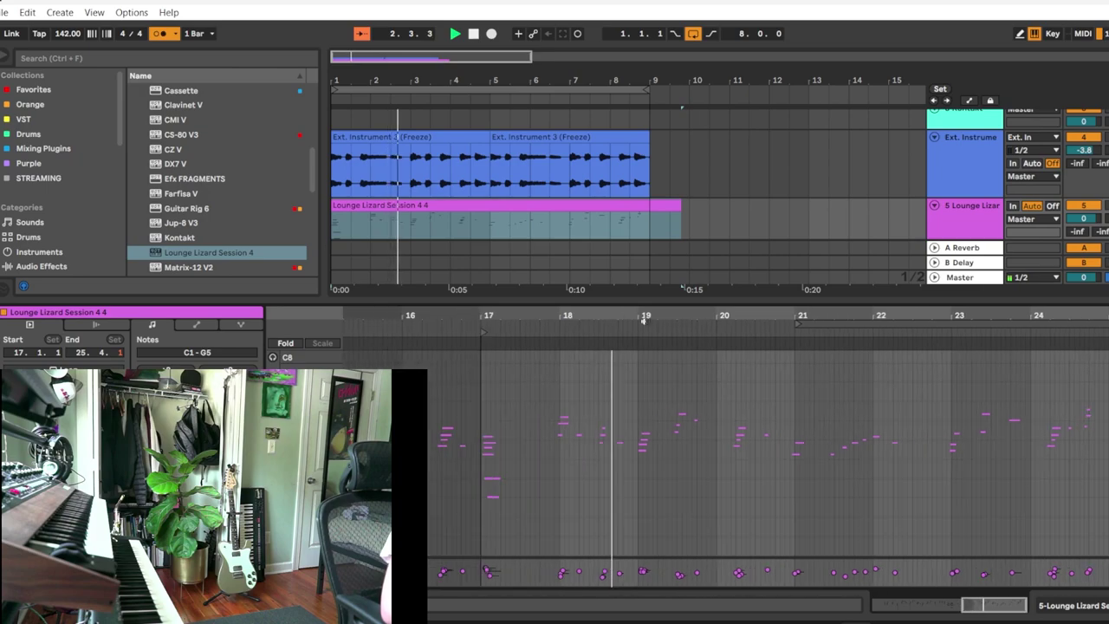
{"action": "left_click_drag", "start_coordinate": [1107, 446], "coordinate": [1072, 362]}
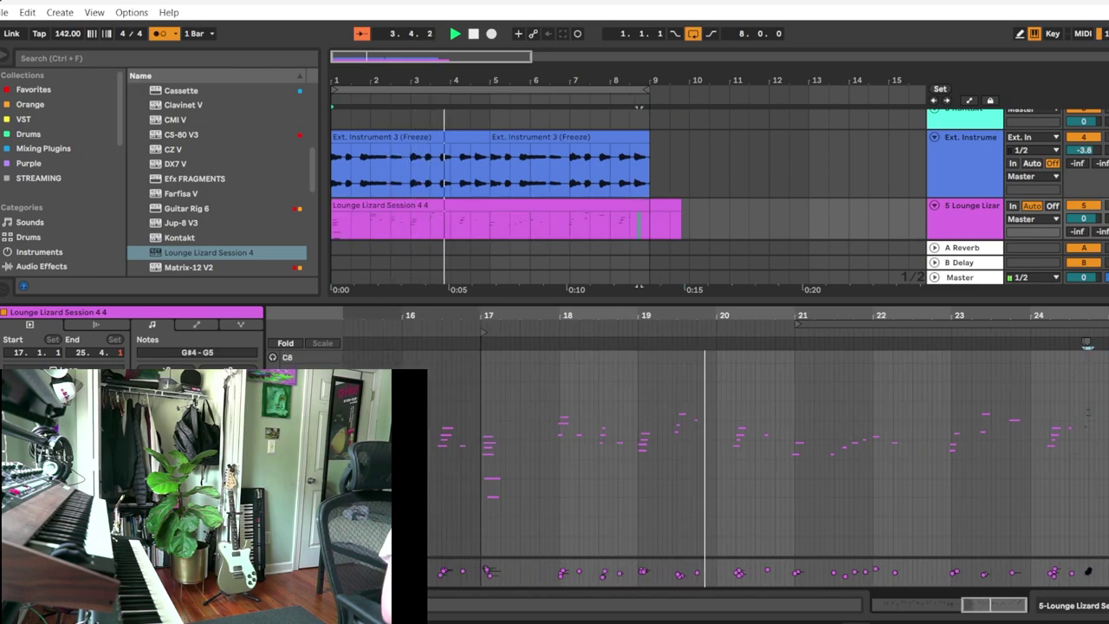
{"action": "left_click", "coordinate": [1108, 605]}
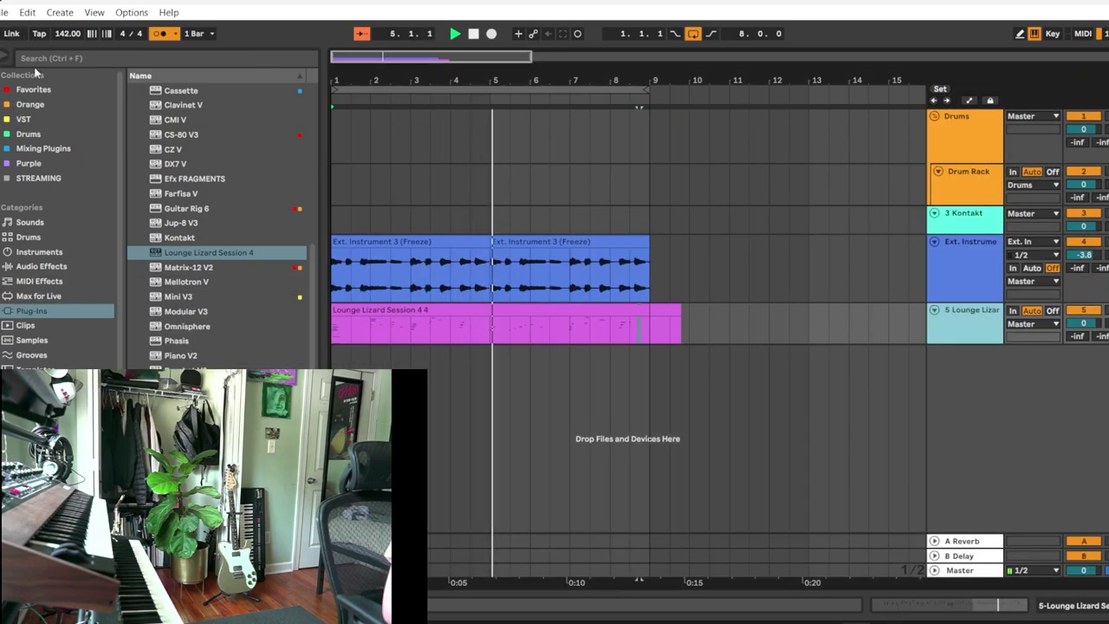
Add the Tape MELLO-FI effect from the Mixing Plugins collection to the Lounge Lizard track.
{"action": "left_click", "coordinate": [40, 120]}
{"action": "left_click", "coordinate": [29, 163]}
{"action": "left_click", "coordinate": [43, 148]}
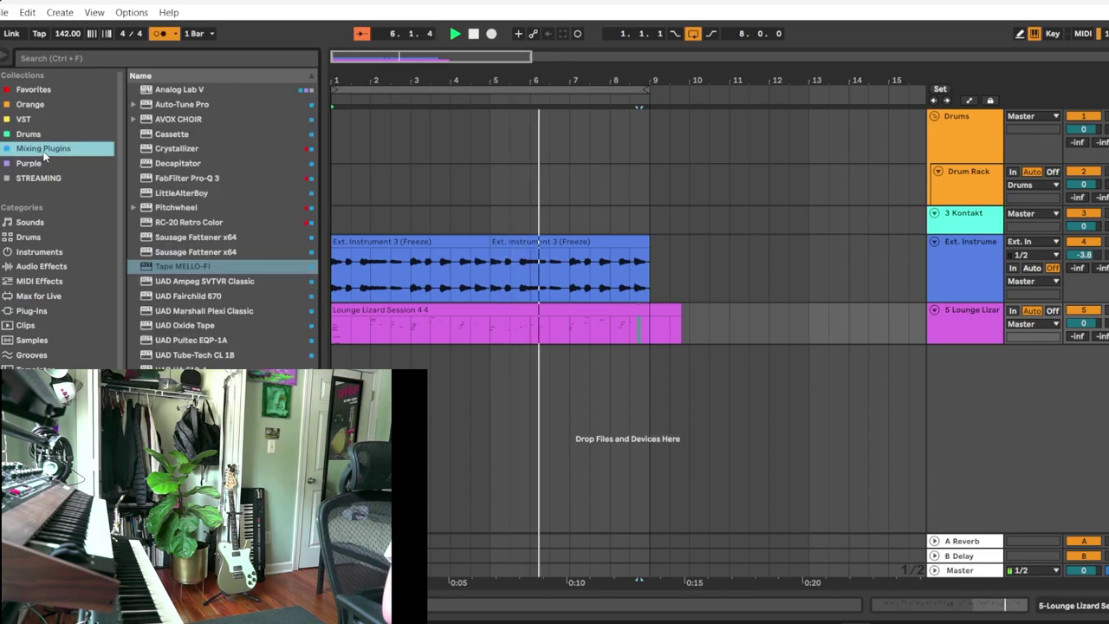
{"action": "left_click", "coordinate": [174, 266]}
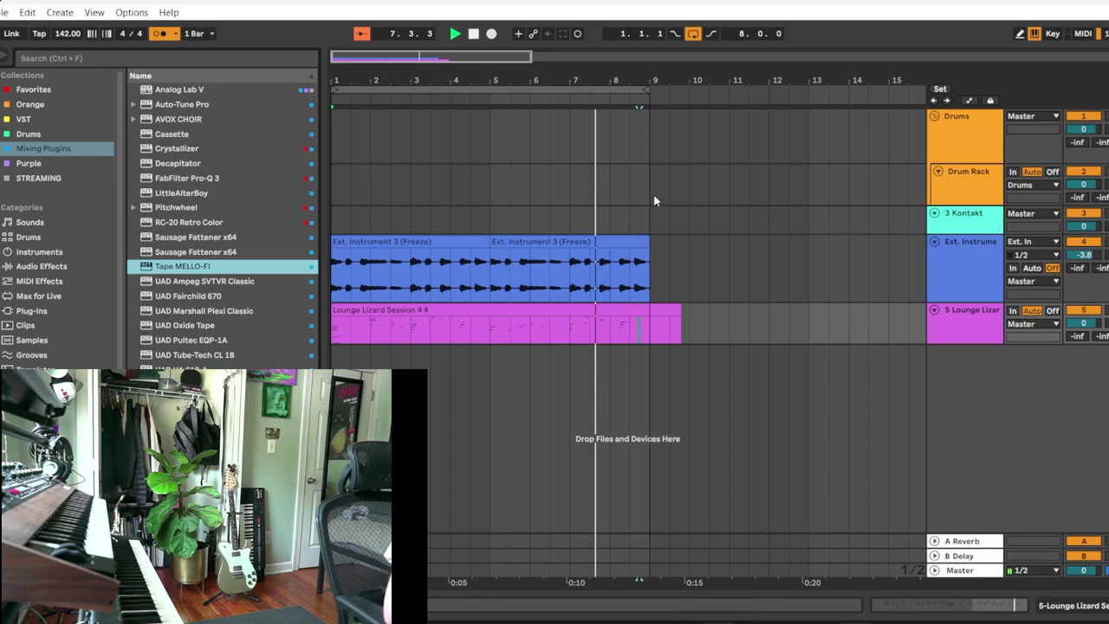
{"action": "key", "text": "Return"}
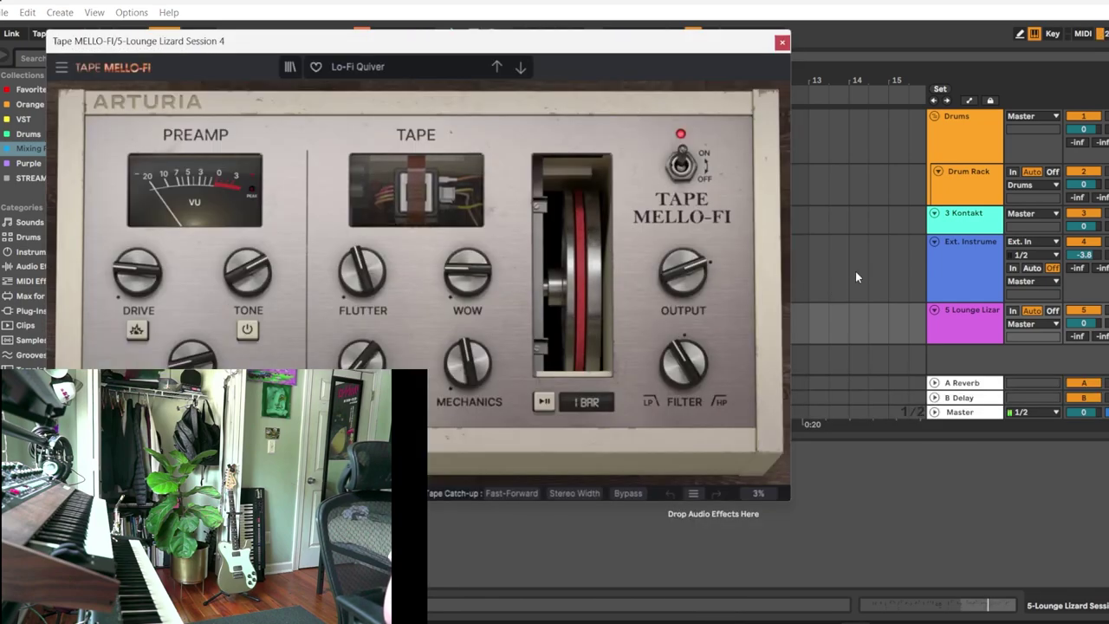
Lower the Lounge Lizard track's volume to -7.7 dB, close the effect window, and turn off the metronome.
{"action": "left_click_drag", "start_coordinate": [1090, 320], "coordinate": [1089, 342]}
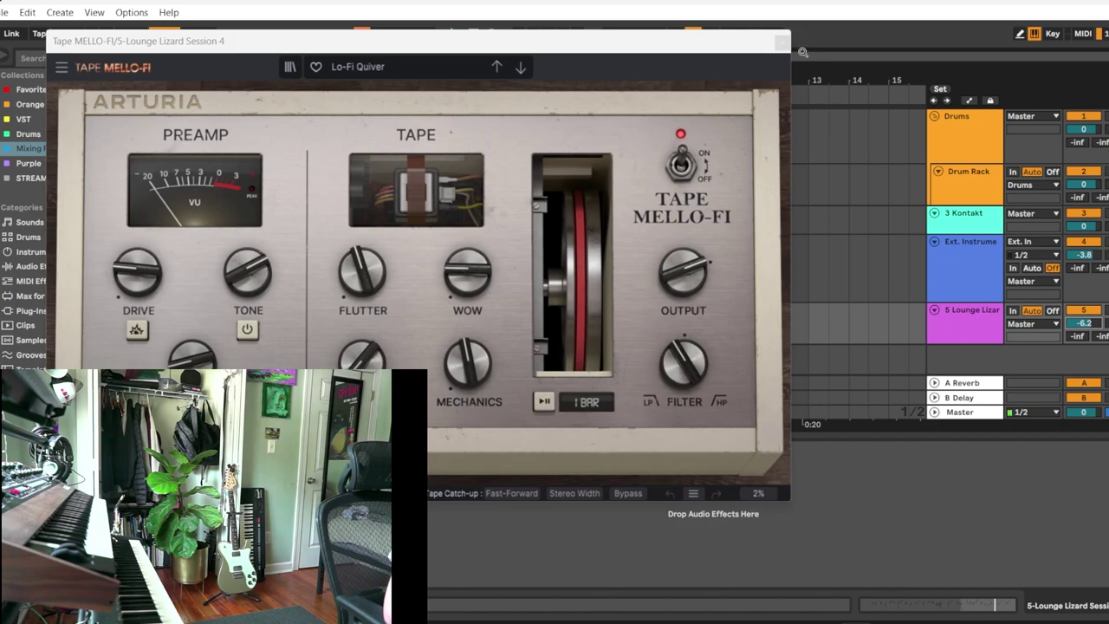
{"action": "left_click", "coordinate": [782, 41]}
{"action": "left_click", "coordinate": [153, 33]}
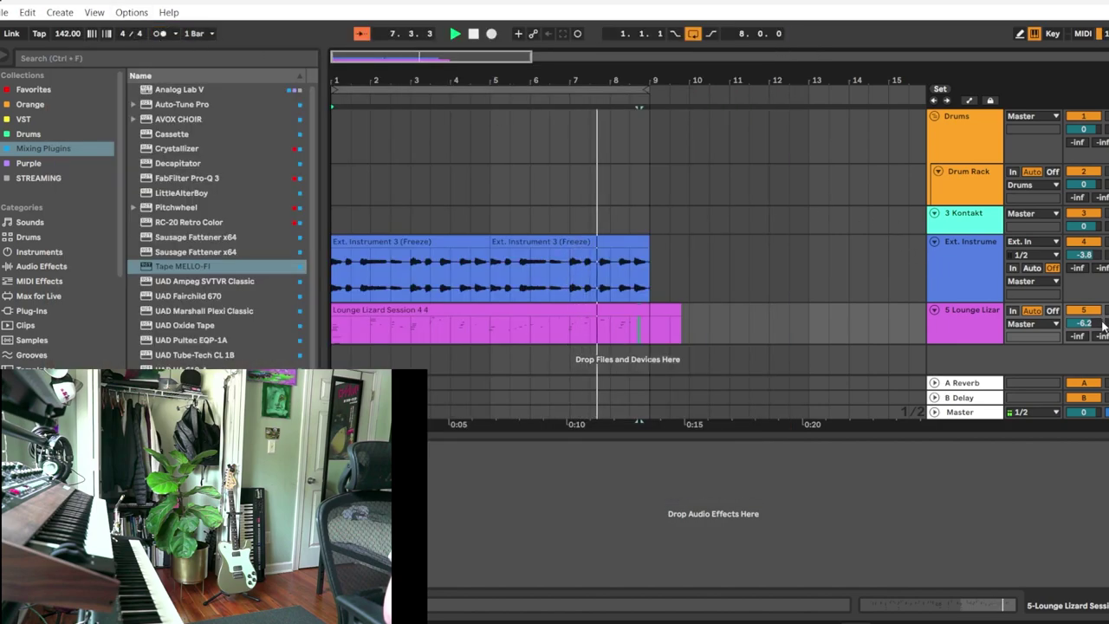
Duplicate the flattened Ext. Instrument chord track together with its two freeze clips.
{"action": "scroll", "coordinate": [43, 291], "scroll_direction": "down", "scroll_amount": 5}
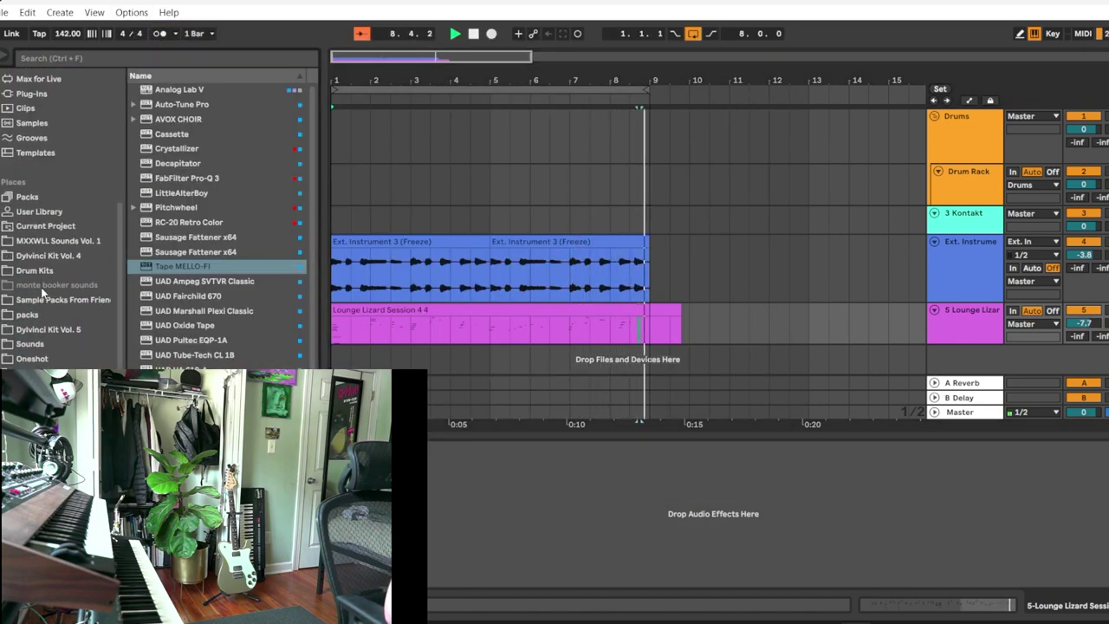
{"action": "left_click", "coordinate": [936, 278]}
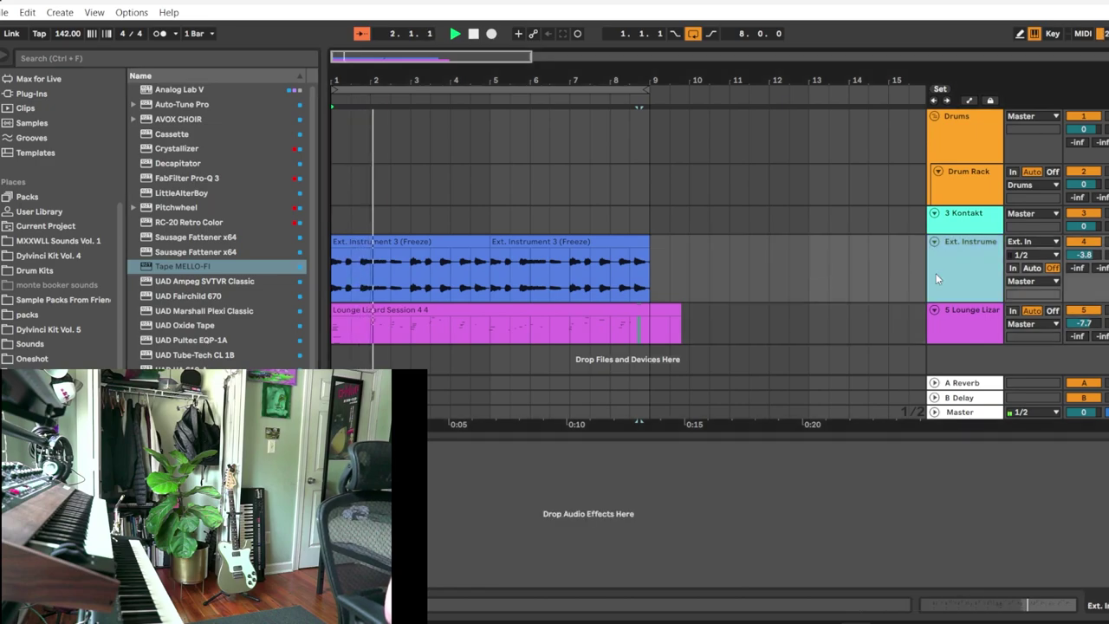
{"action": "key", "text": "ctrl+d"}
{"action": "left_click", "coordinate": [647, 348]}
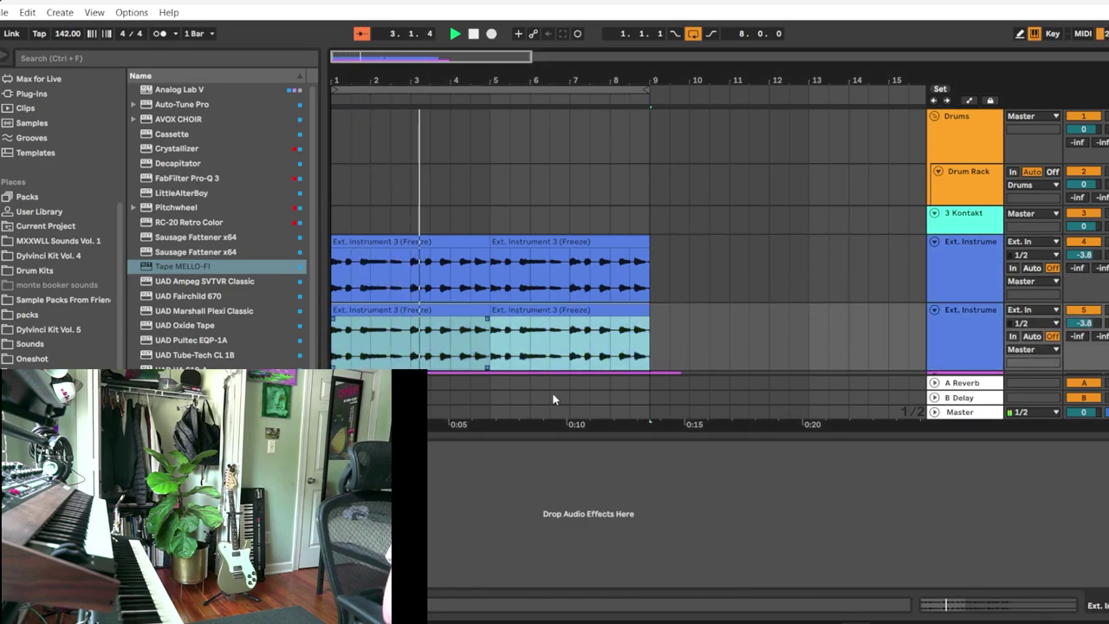
Set the warp mode of both clips on the duplicated chord track to Complex.
{"action": "left_click", "coordinate": [1018, 606]}
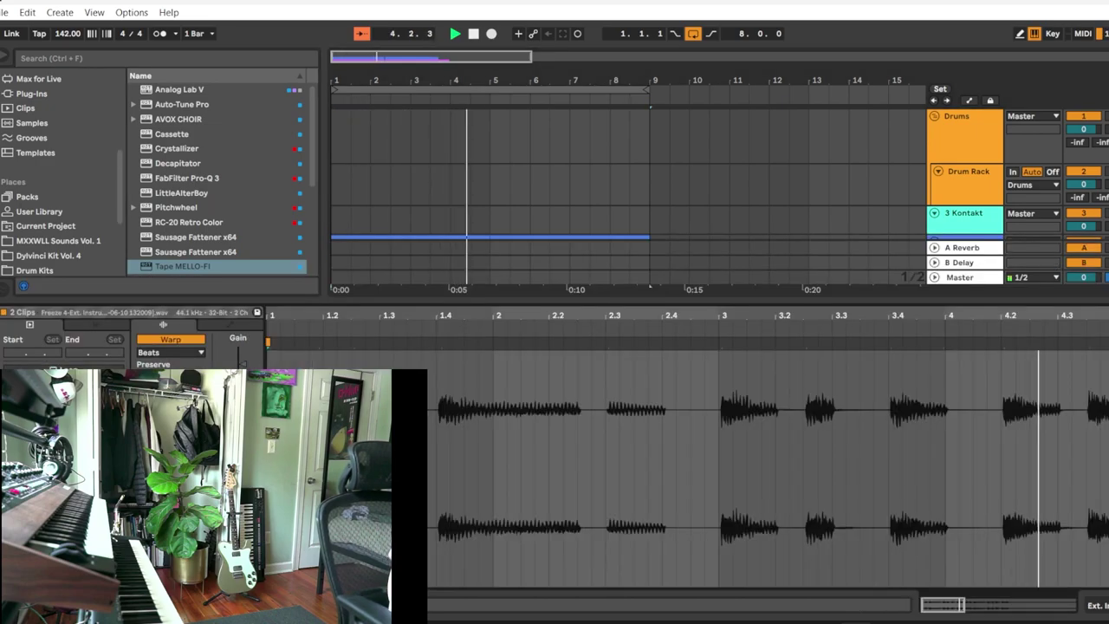
{"action": "left_click", "coordinate": [173, 352]}
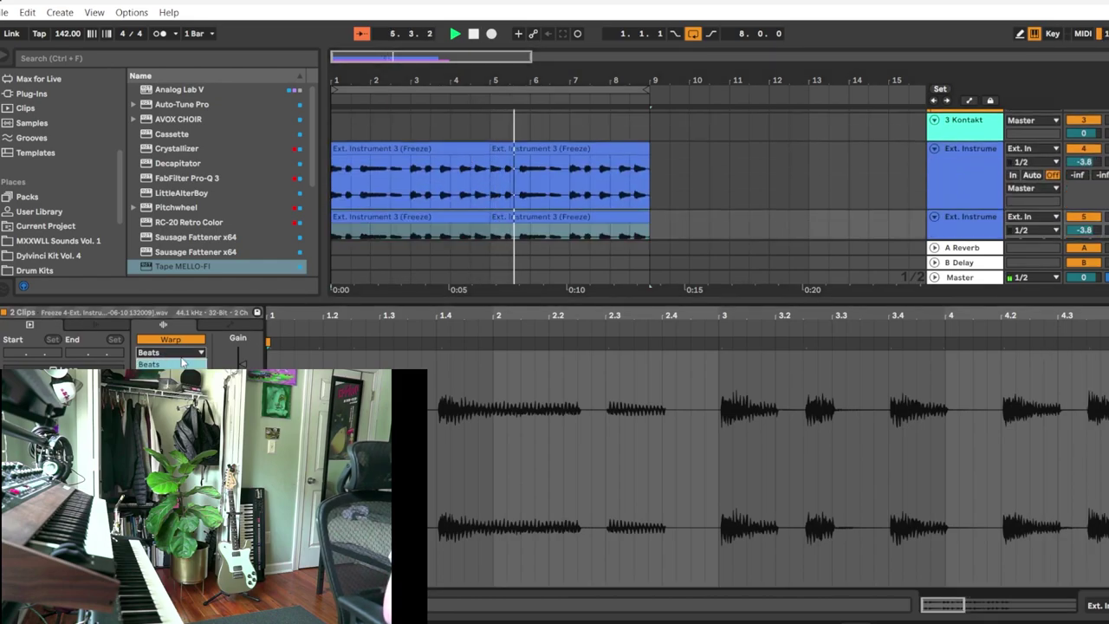
{"action": "scroll", "coordinate": [48, 150], "scroll_direction": "up", "scroll_amount": 5}
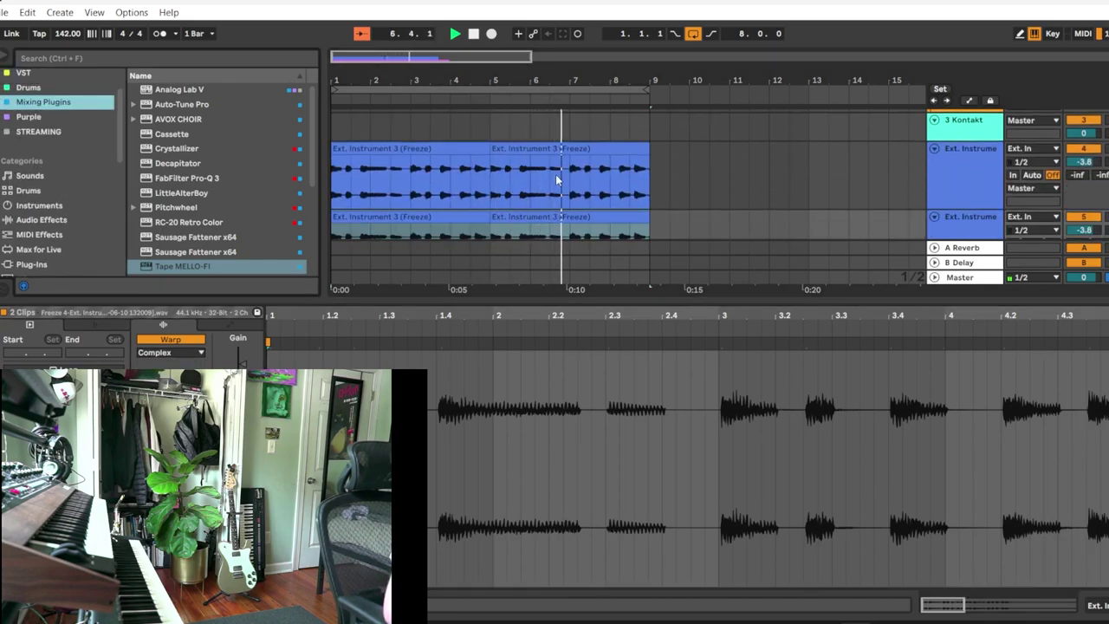
{"action": "scroll", "coordinate": [504, 172], "scroll_direction": "down", "scroll_amount": 3}
{"action": "scroll", "coordinate": [990, 151], "scroll_direction": "up", "scroll_amount": 2}
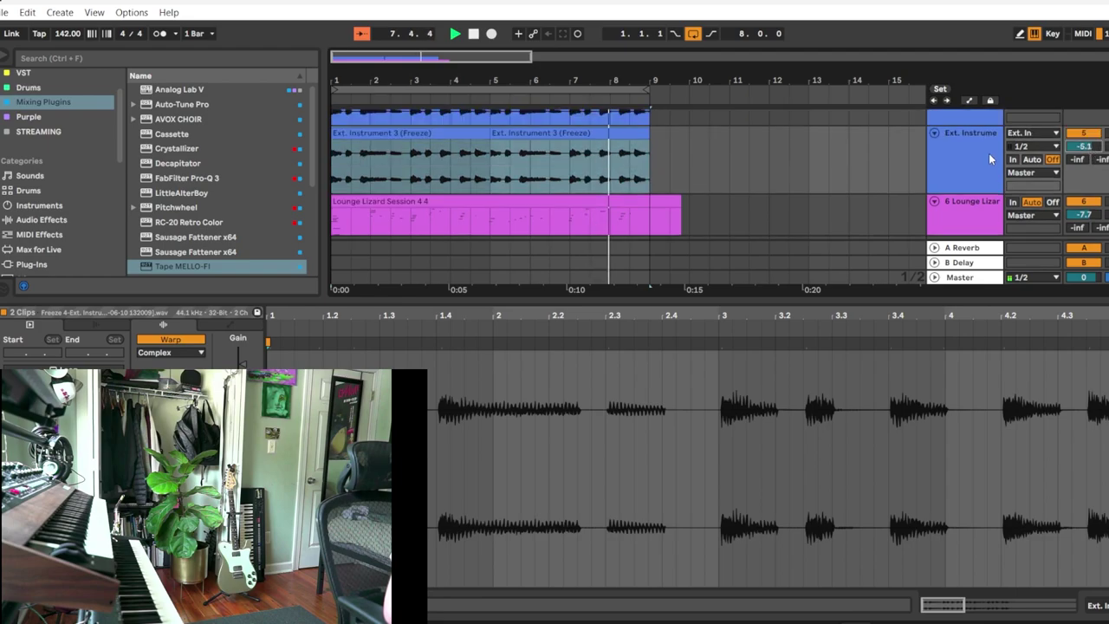
Add ValhallaVintageVerb with a 38.4% mix to the duplicated chord track and lower that track's volume to -7.8 dB.
{"action": "scroll", "coordinate": [181, 162], "scroll_direction": "down", "scroll_amount": 5}
{"action": "scroll", "coordinate": [26, 246], "scroll_direction": "down", "scroll_amount": 2}
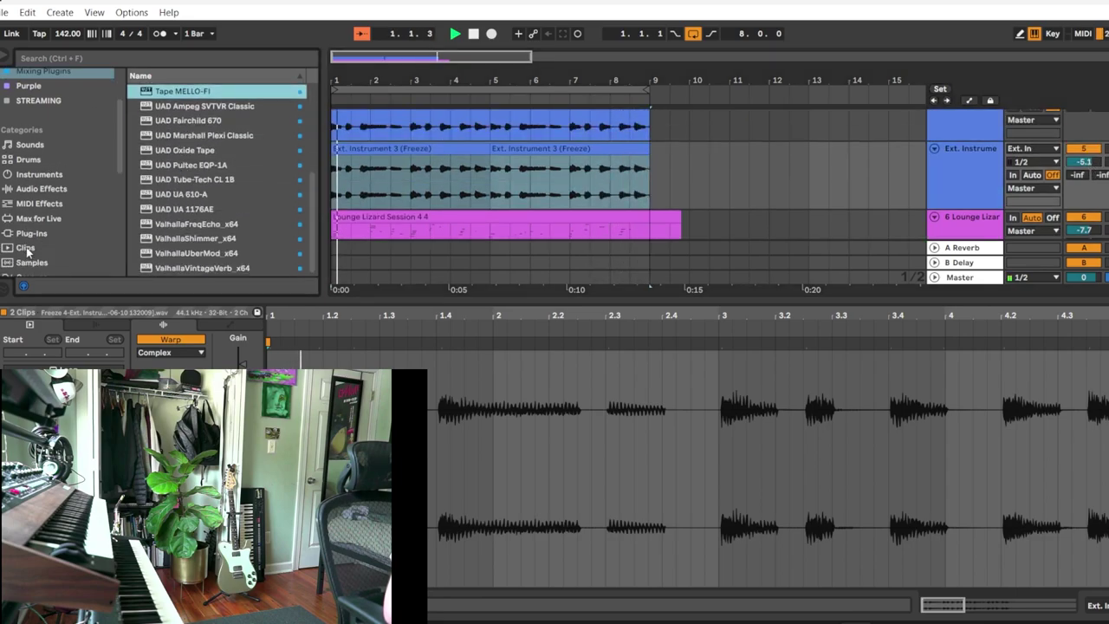
{"action": "left_click", "coordinate": [57, 233]}
{"action": "scroll", "coordinate": [217, 173], "scroll_direction": "up", "scroll_amount": 4}
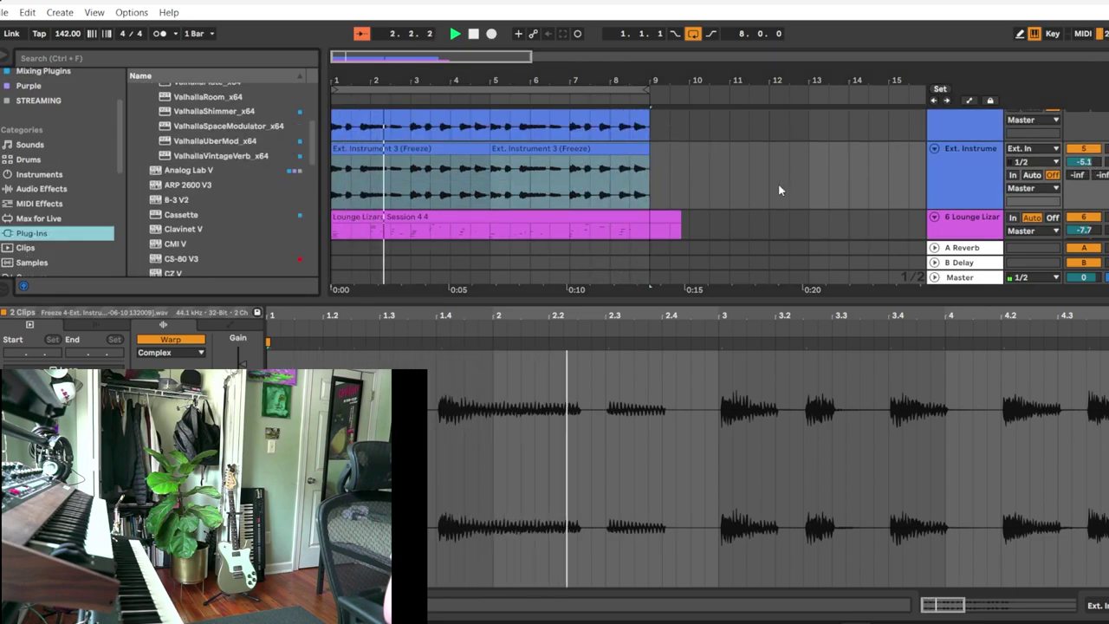
{"action": "double_click", "coordinate": [197, 155]}
{"action": "left_click_drag", "start_coordinate": [107, 195], "coordinate": [100, 318]}
{"action": "left_click_drag", "start_coordinate": [1082, 250], "coordinate": [1081, 273]}
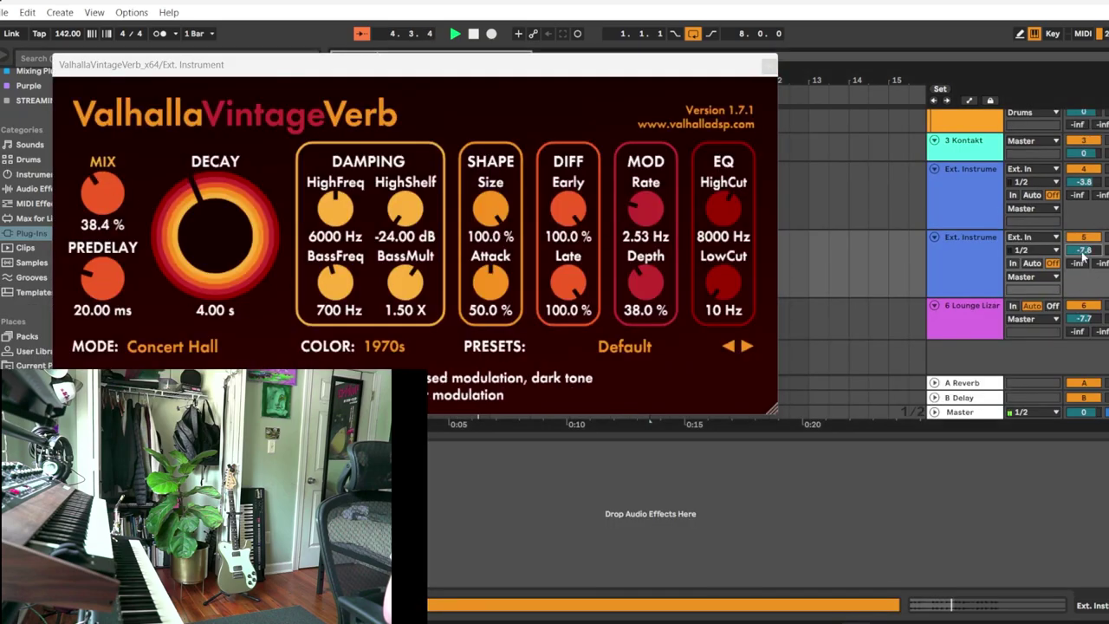
{"action": "left_click", "coordinate": [768, 66]}
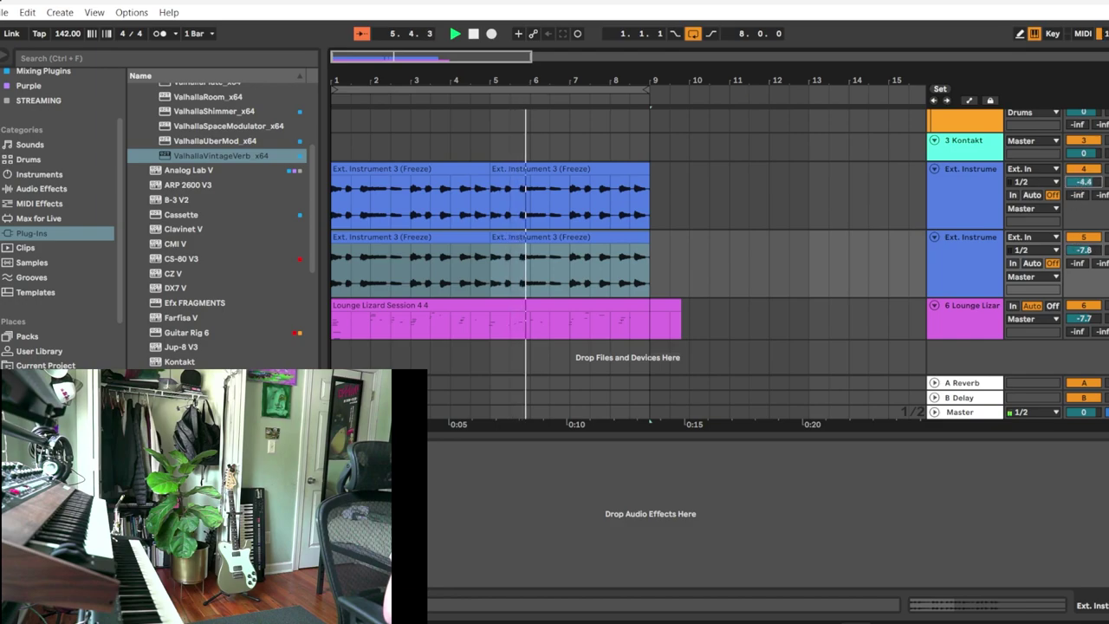
Group the two Ext. Instrument chord tracks and the Lounge Lizard track.
{"action": "left_click", "coordinate": [957, 192]}
{"action": "left_click", "coordinate": [966, 290], "text": "shift"}
{"action": "right_click", "coordinate": [970, 305]}
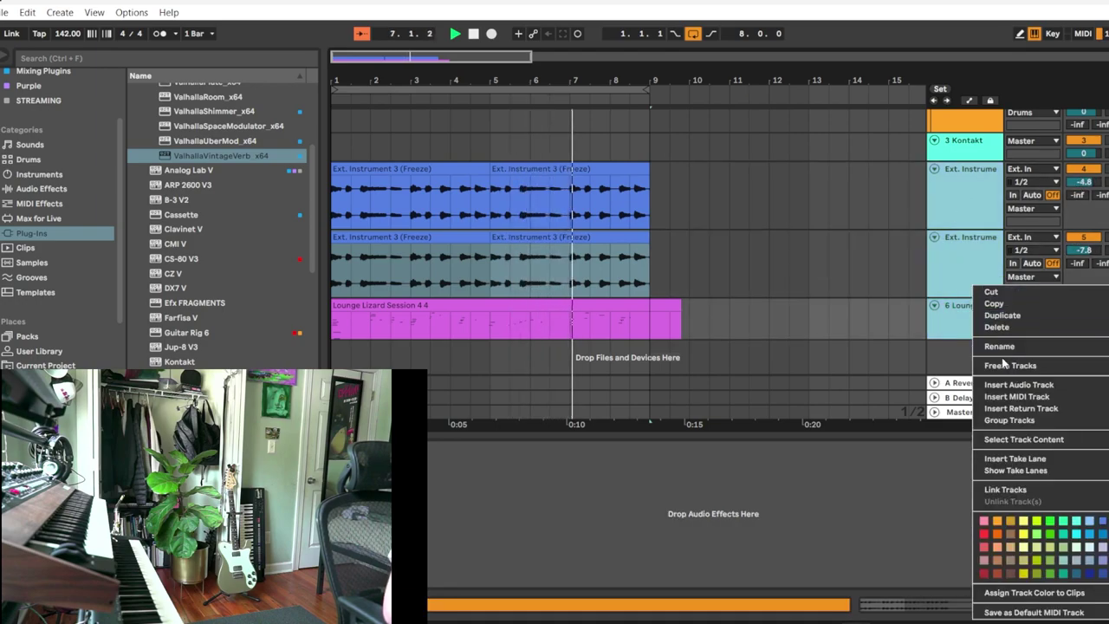
{"action": "left_click", "coordinate": [1005, 414]}
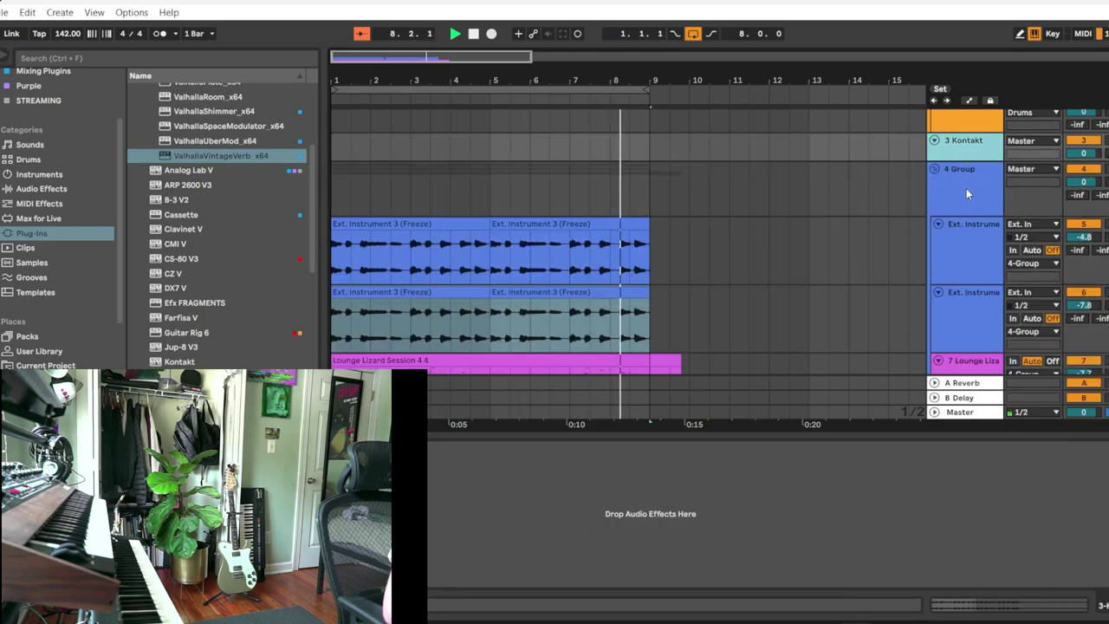
Search the Mixing Plugins collection for "fab" and add FabFilter Pro-Q 3 to the new group track.
{"action": "left_click", "coordinate": [43, 71]}
{"action": "left_click", "coordinate": [104, 59]}
{"action": "scroll", "coordinate": [103, 65], "scroll_direction": "up", "scroll_amount": 2}
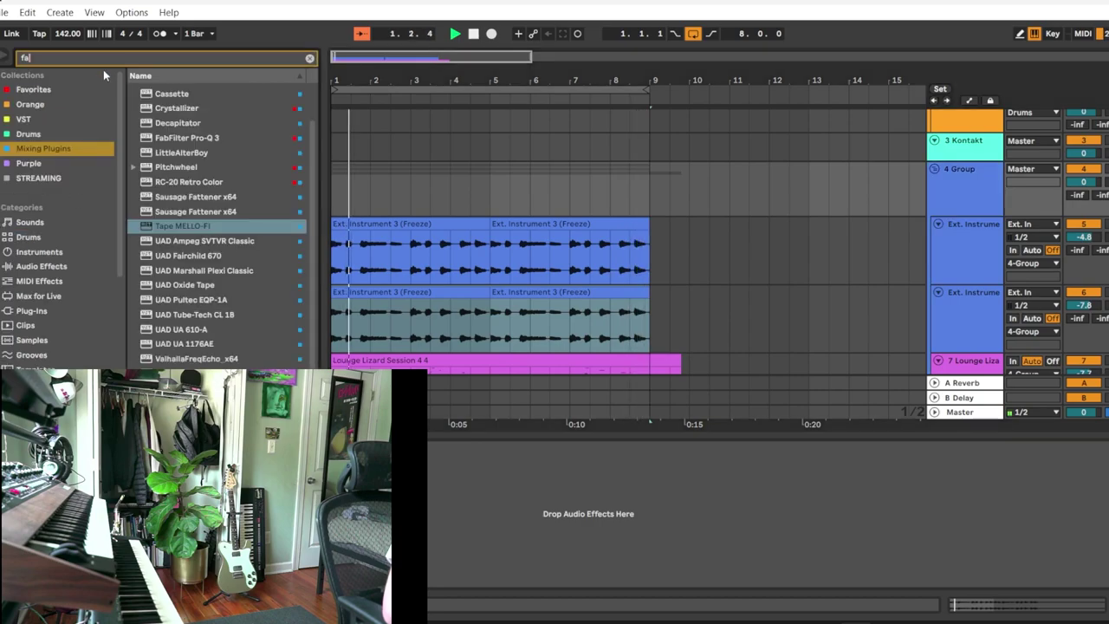
{"action": "type", "text": "fab"}
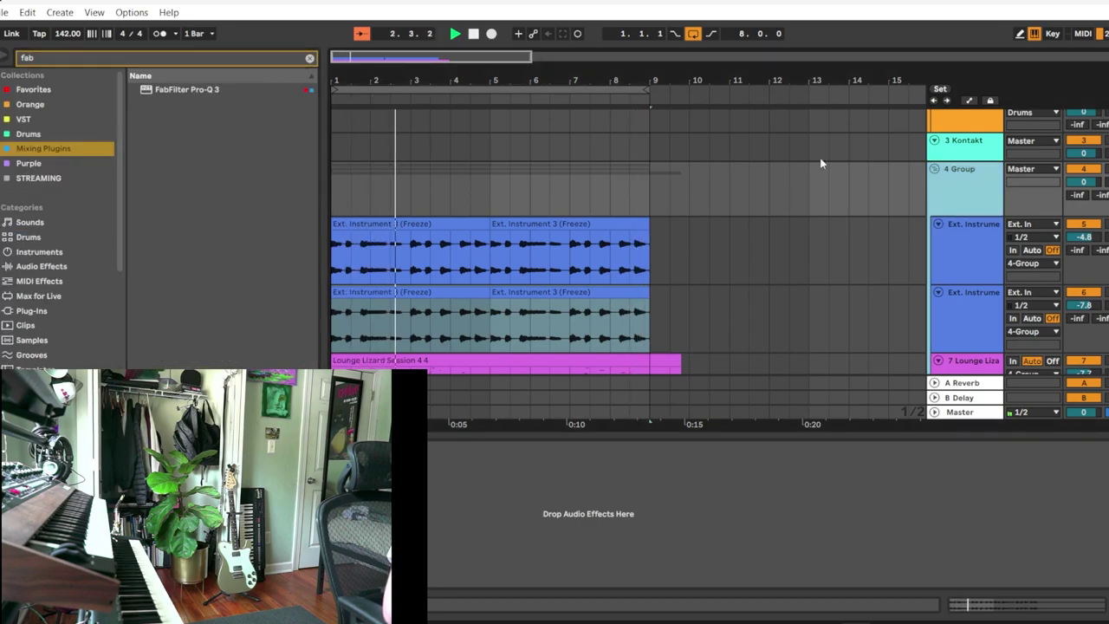
{"action": "double_click", "coordinate": [209, 89]}
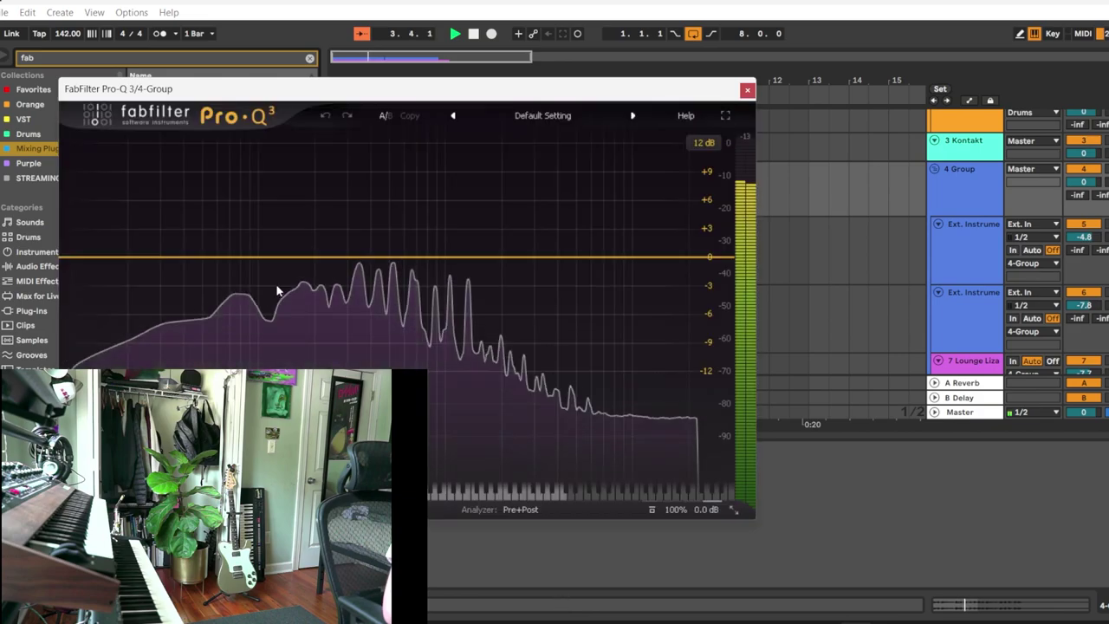
Create a 6 dB/oct low cut at 152.25 Hz in the group's equalizer and close the plug-in window.
{"action": "left_click", "coordinate": [292, 258]}
{"action": "left_click", "coordinate": [270, 288]}
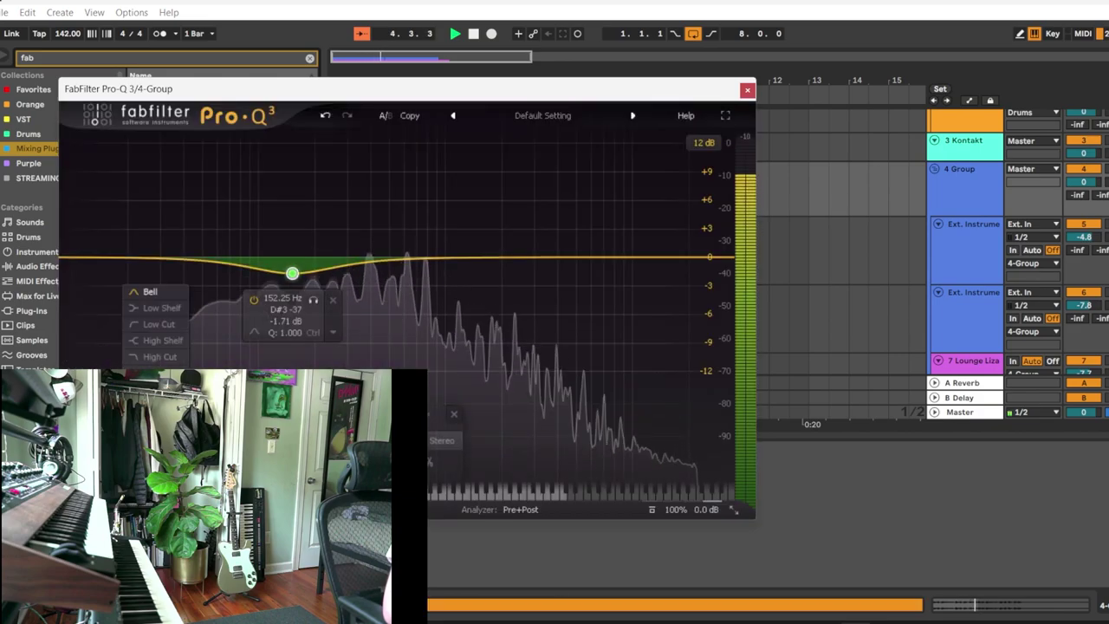
{"action": "left_click", "coordinate": [184, 326]}
{"action": "mouse_move", "coordinate": [292, 258]}
{"action": "left_mouse_down"}
{"action": "mouse_move", "coordinate": [332, 258]}
{"action": "mouse_move", "coordinate": [281, 270]}
{"action": "mouse_move", "coordinate": [291, 267]}
{"action": "left_mouse_up"}
{"action": "scroll", "coordinate": [279, 270], "scroll_direction": "down", "scroll_amount": 1}
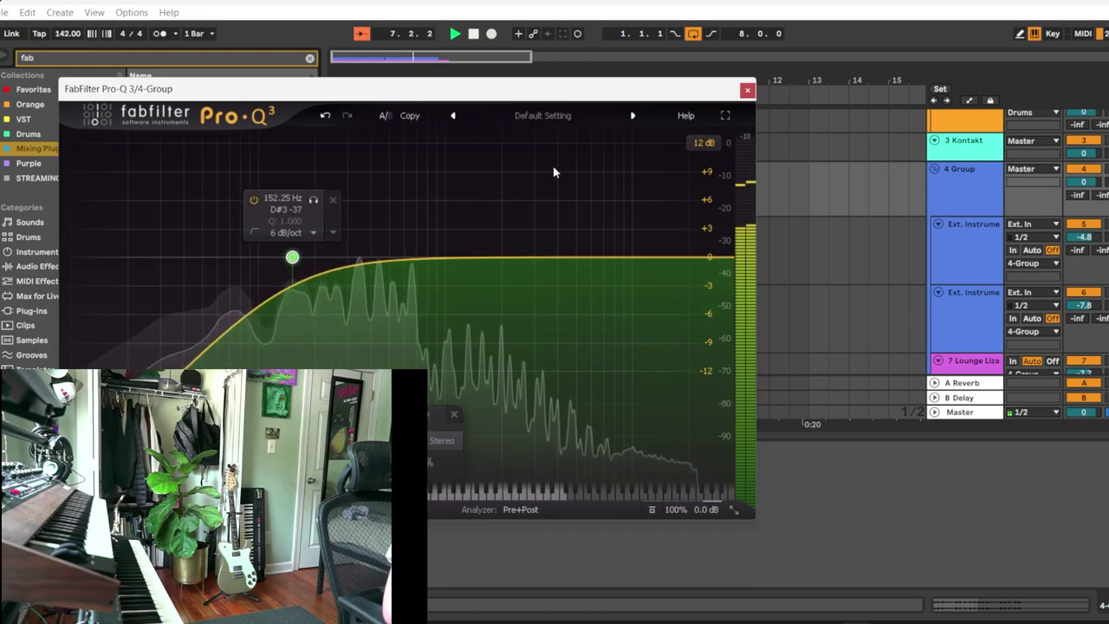
{"action": "left_click", "coordinate": [746, 90]}
Clear the plug-in search, search the library for "crowd", and audition crowd.wav.
{"action": "scroll", "coordinate": [641, 188], "scroll_direction": "down", "scroll_amount": 2}
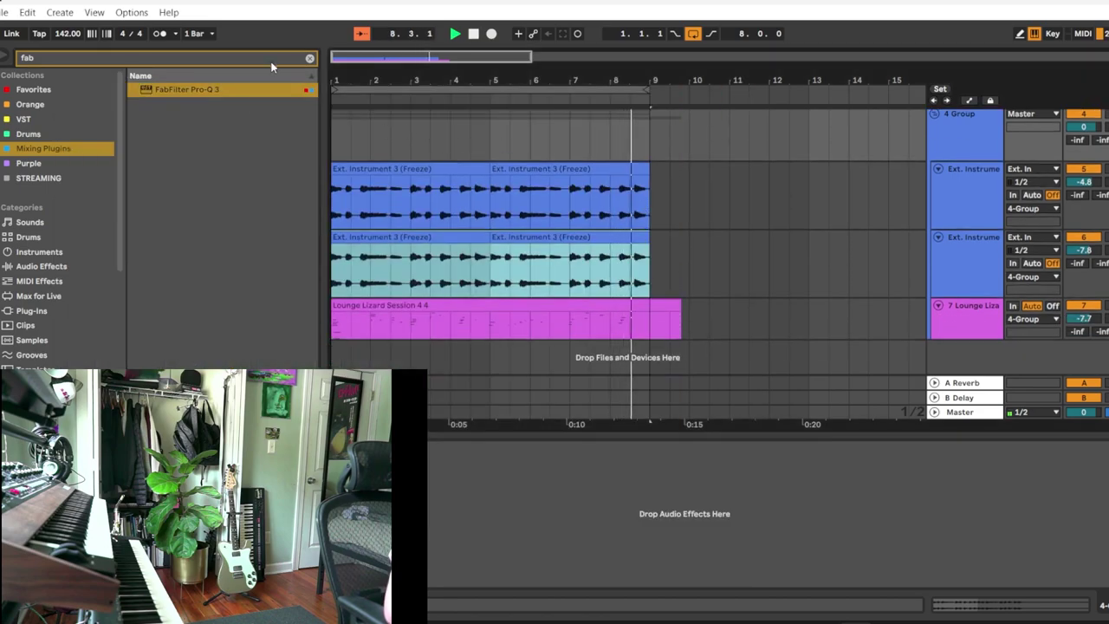
{"action": "left_click", "coordinate": [309, 58]}
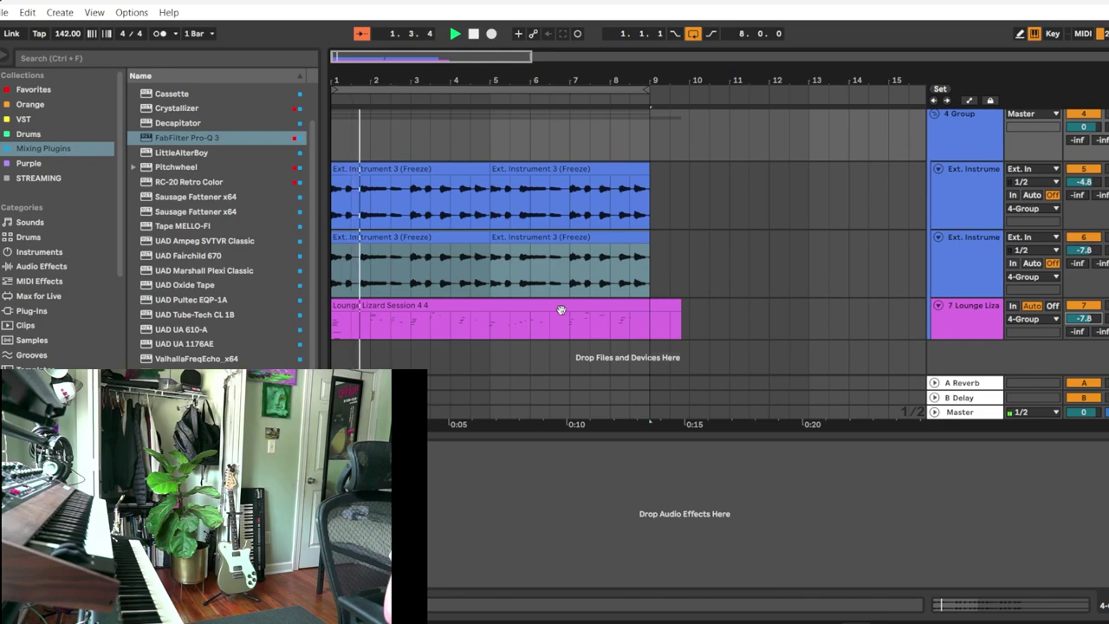
{"action": "left_click", "coordinate": [64, 311]}
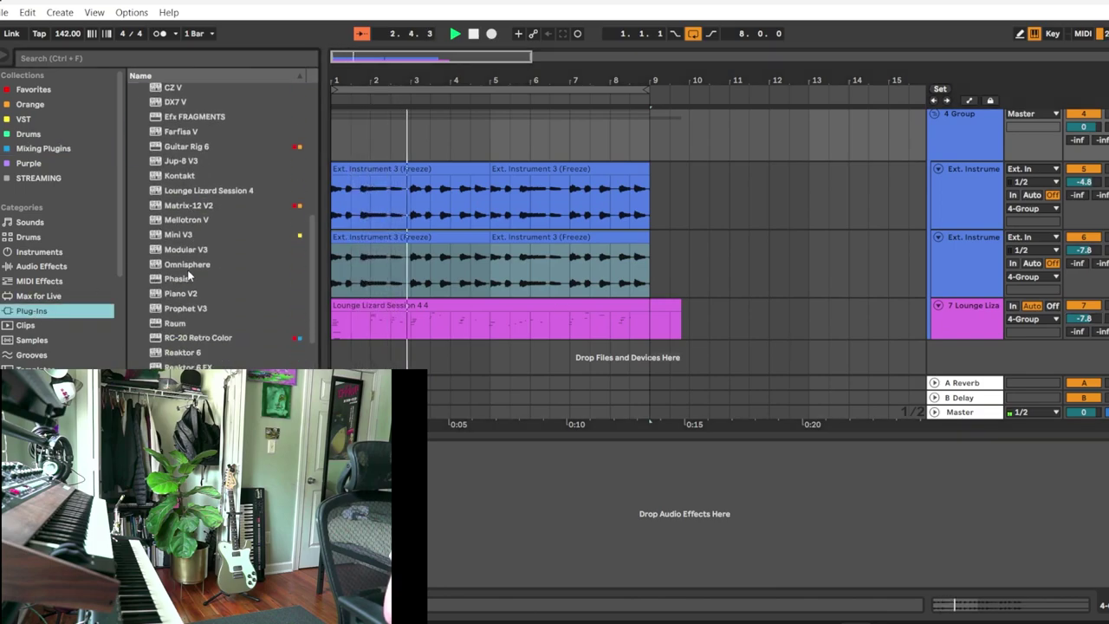
{"action": "scroll", "coordinate": [255, 265], "scroll_direction": "up", "scroll_amount": 6}
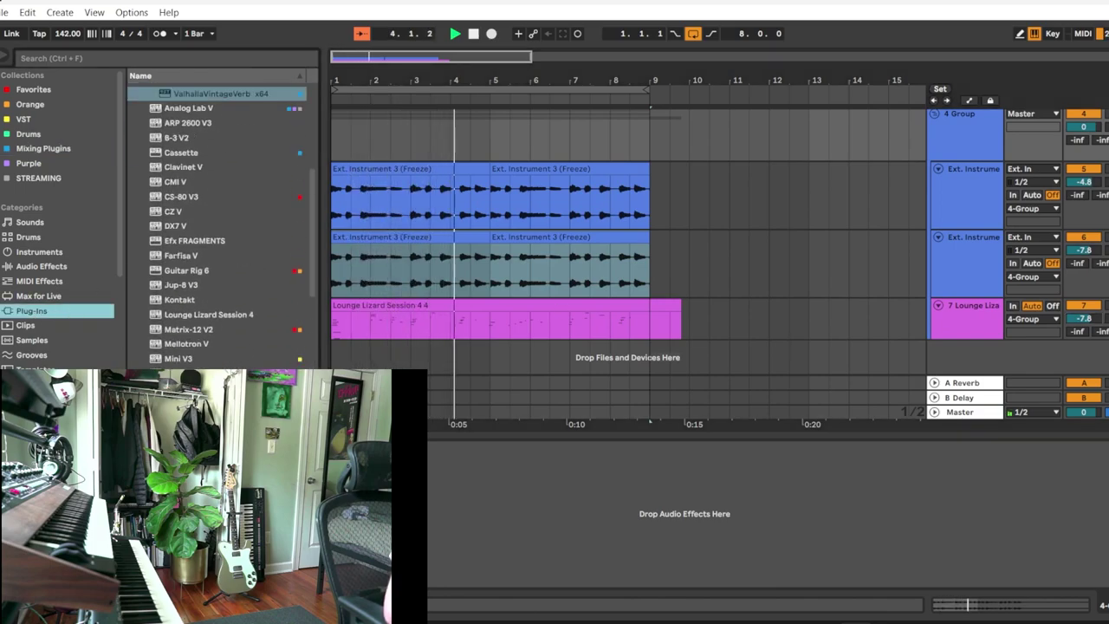
{"action": "key", "text": "ctrl+f"}
{"action": "type", "text": "crowd"}
{"action": "scroll", "coordinate": [247, 251], "scroll_direction": "down", "scroll_amount": 3}
{"action": "left_click", "coordinate": [198, 328]}
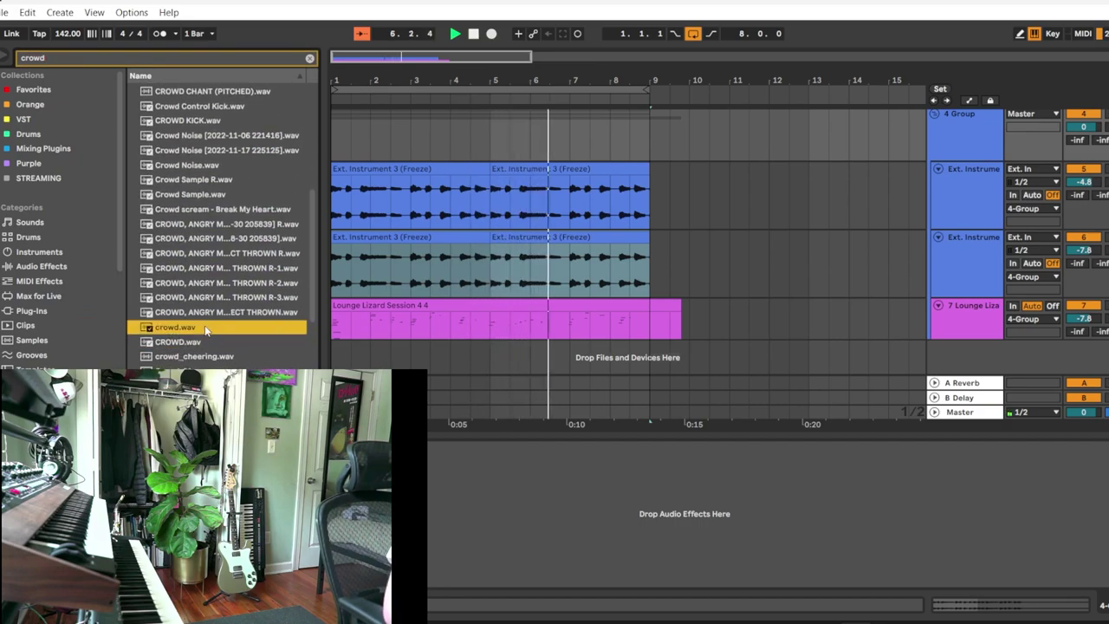
Place crowd.wav at bar 1 on a new track below Lounge Lizard and lower its volume to -26.4 dB.
{"action": "left_click_drag", "start_coordinate": [286, 341], "coordinate": [340, 355]}
{"action": "scroll", "coordinate": [1098, 325], "scroll_direction": "down", "scroll_amount": 1}
{"action": "left_click_drag", "start_coordinate": [1084, 311], "coordinate": [1085, 311]}
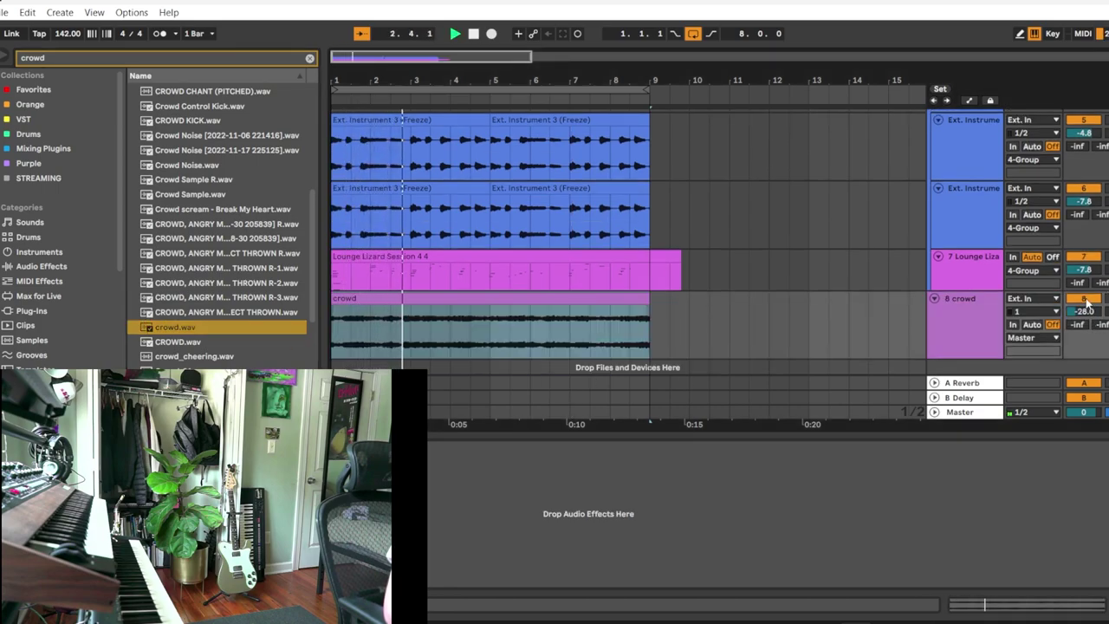
{"action": "scroll", "coordinate": [21, 312], "scroll_direction": "down", "scroll_amount": 5}
Add ValhallaRoom to the crowd track, lower the track's volume to -29.3 dB, and close the reverb window.
{"action": "left_click", "coordinate": [964, 328]}
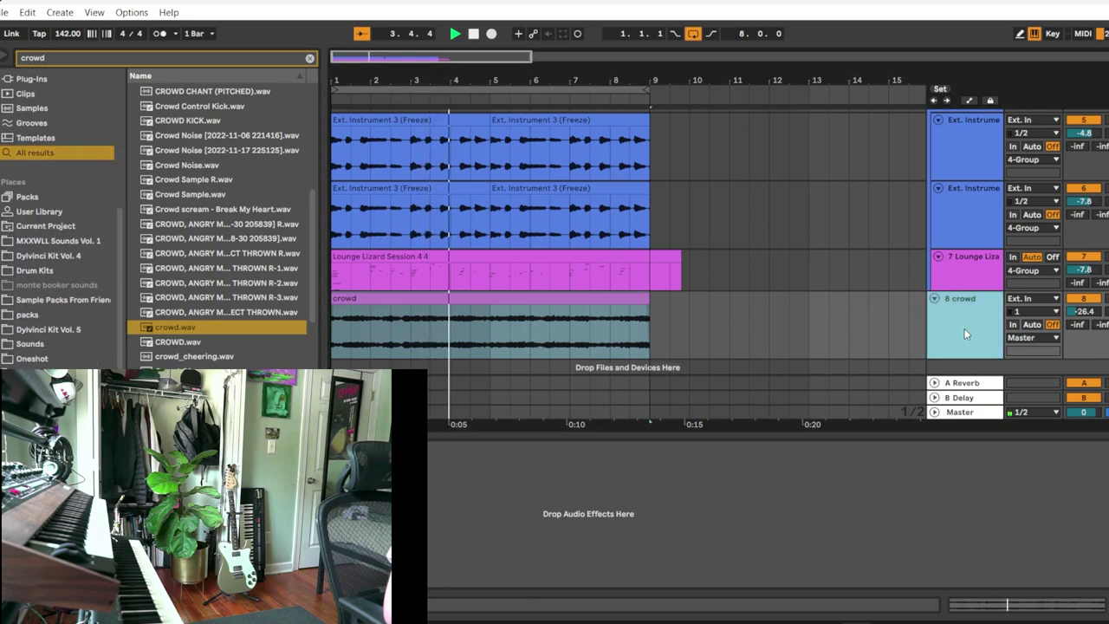
{"action": "left_click", "coordinate": [309, 57]}
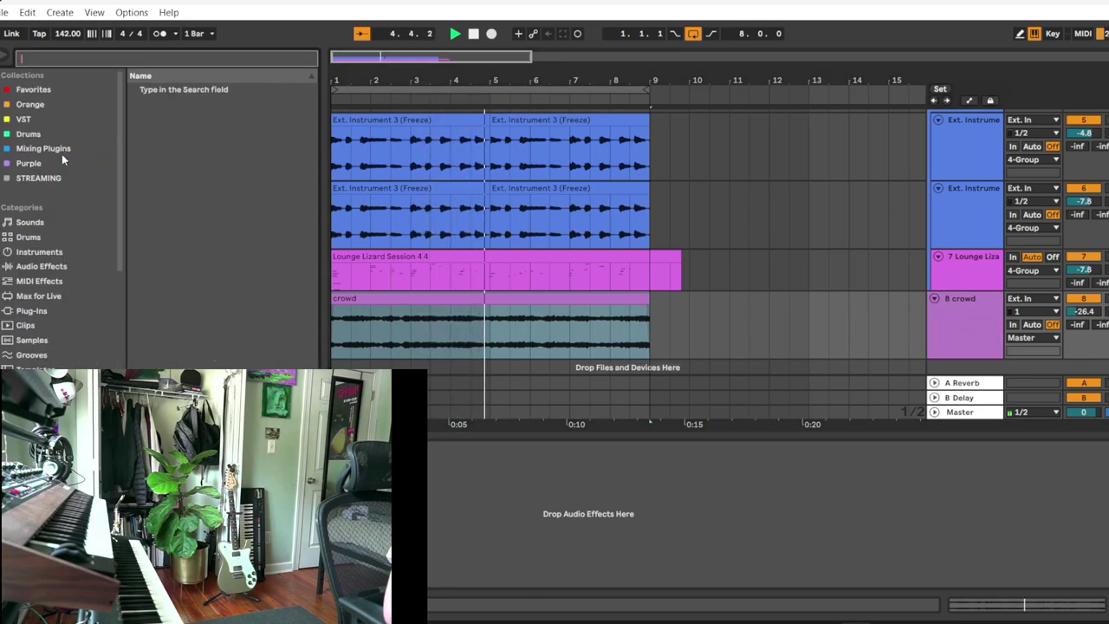
{"action": "left_click", "coordinate": [50, 309]}
{"action": "left_click", "coordinate": [936, 332]}
{"action": "double_click", "coordinate": [208, 143]}
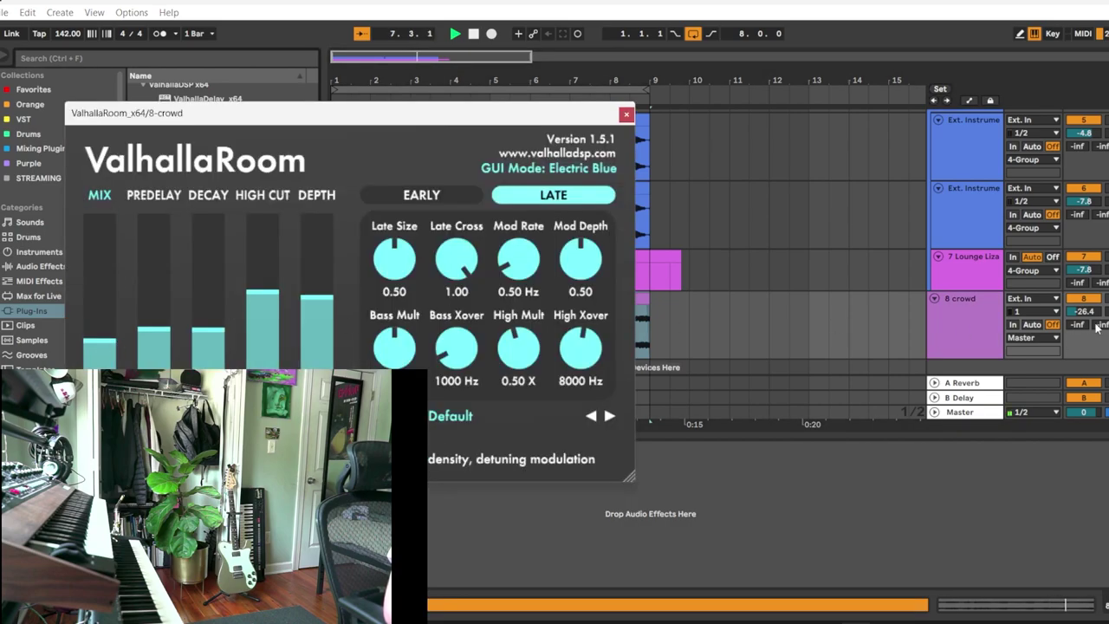
{"action": "left_click_drag", "start_coordinate": [1096, 314], "coordinate": [1096, 320]}
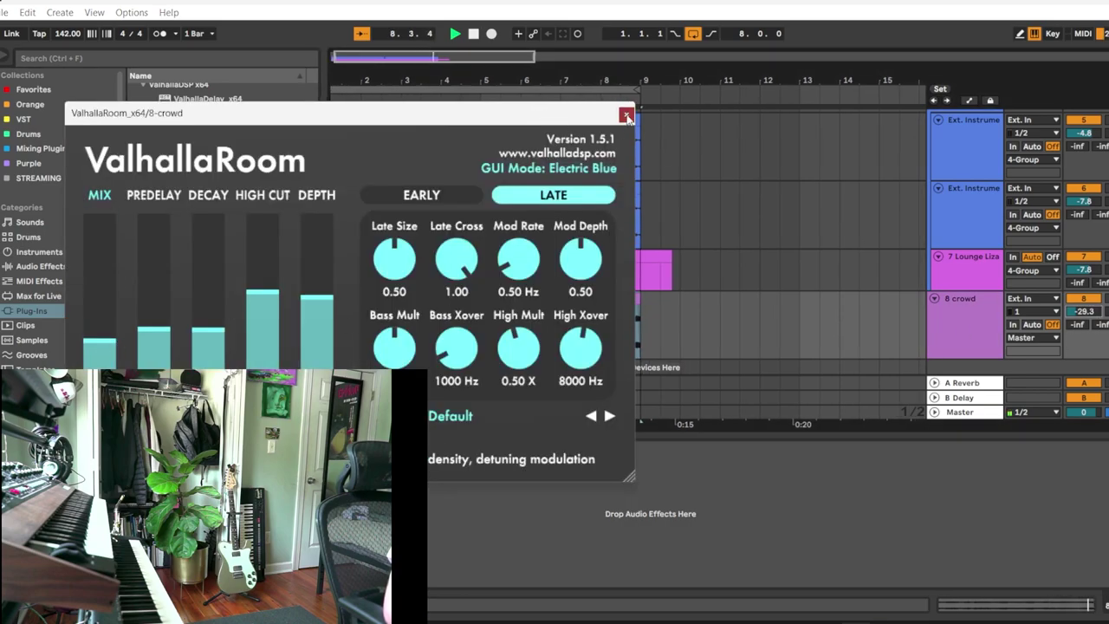
{"action": "left_click", "coordinate": [625, 114]}
Look through the Drum Kits place and the drum kit folders inside the Sounds place for drum sounds.
{"action": "scroll", "coordinate": [44, 332], "scroll_direction": "down", "scroll_amount": 5}
{"action": "left_click", "coordinate": [35, 270]}
{"action": "scroll", "coordinate": [256, 239], "scroll_direction": "down", "scroll_amount": 10}
{"action": "scroll", "coordinate": [237, 248], "scroll_direction": "down", "scroll_amount": 3}
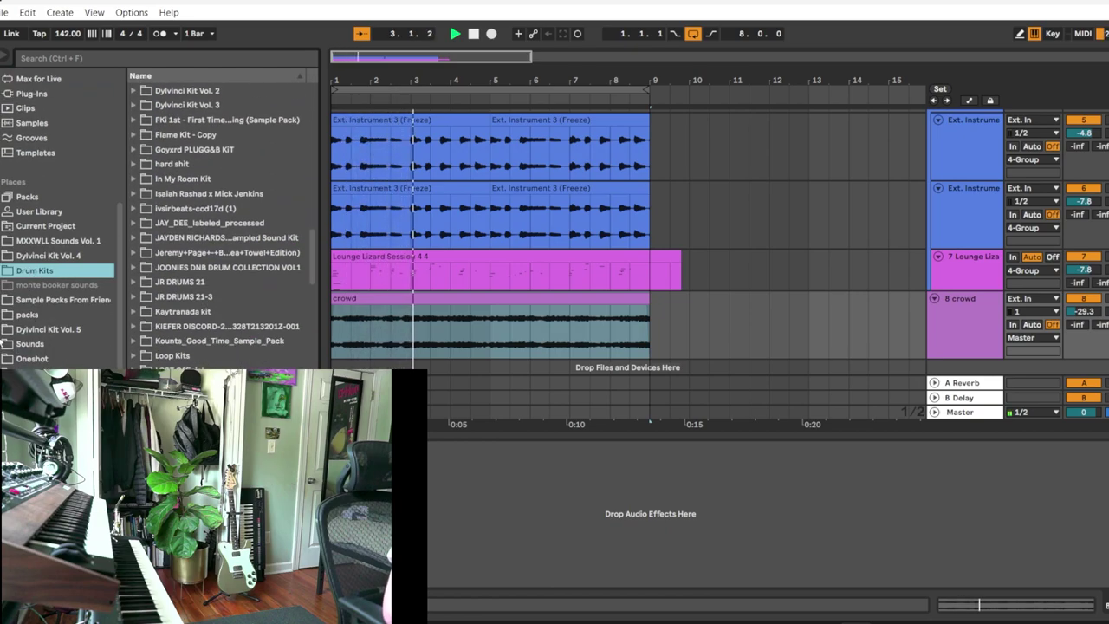
{"action": "left_click", "coordinate": [30, 343]}
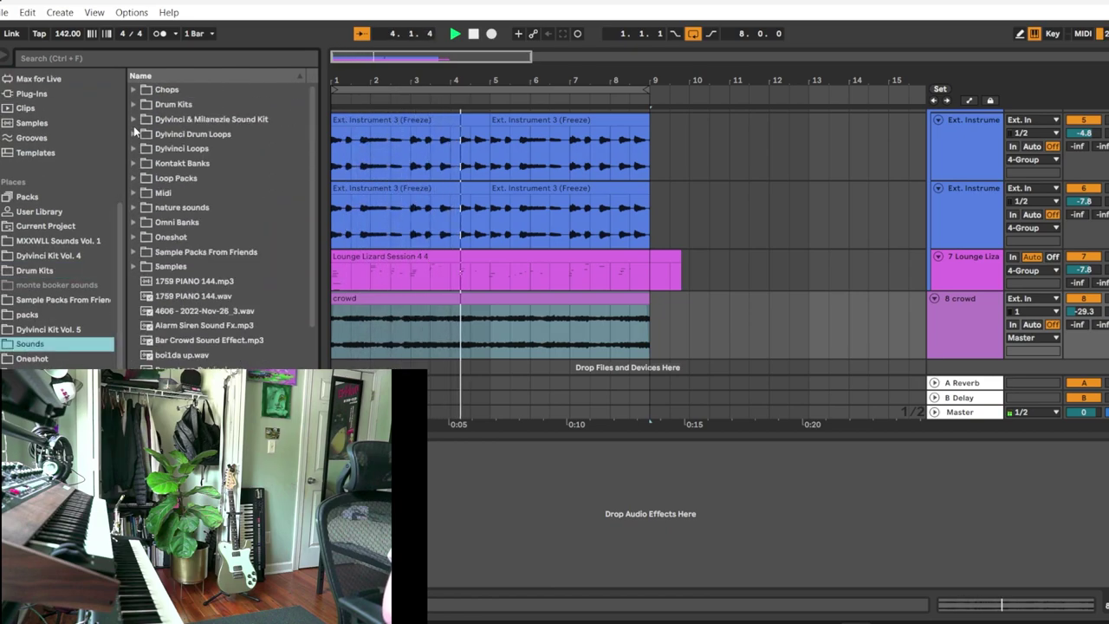
{"action": "left_click", "coordinate": [134, 104]}
{"action": "scroll", "coordinate": [176, 215], "scroll_direction": "down", "scroll_amount": 4}
{"action": "scroll", "coordinate": [175, 216], "scroll_direction": "up", "scroll_amount": 3}
{"action": "scroll", "coordinate": [45, 167], "scroll_direction": "up", "scroll_amount": 5}
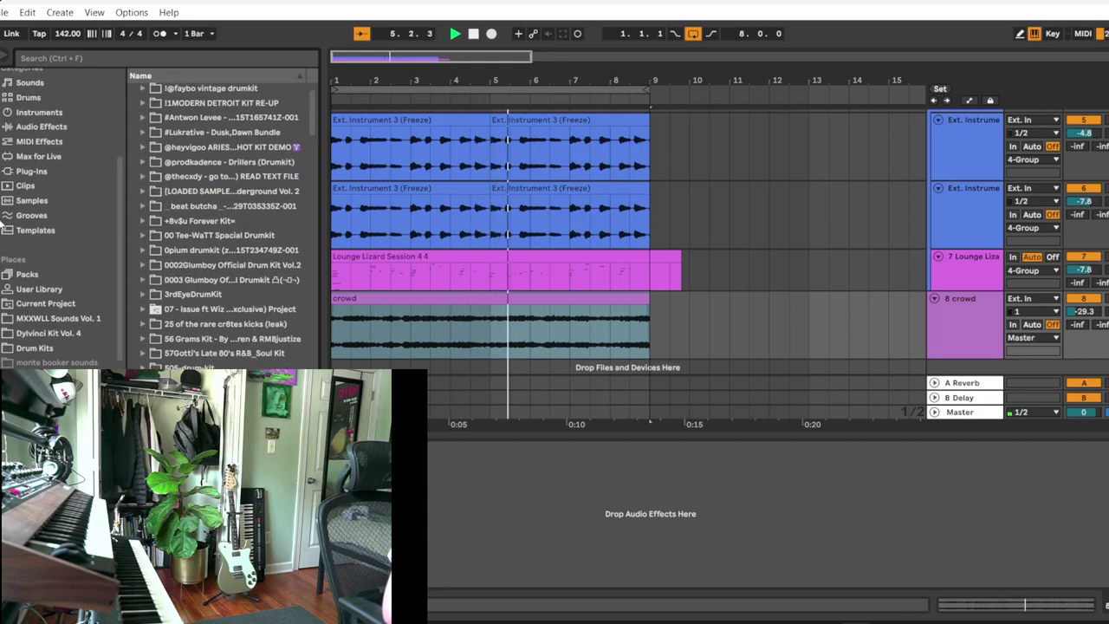
{"action": "left_click", "coordinate": [40, 235]}
{"action": "left_click", "coordinate": [44, 117]}
Try the 808 Core Kit from the Drums category on a new track below the crowd track, and delete that track.
{"action": "left_click", "coordinate": [29, 206]}
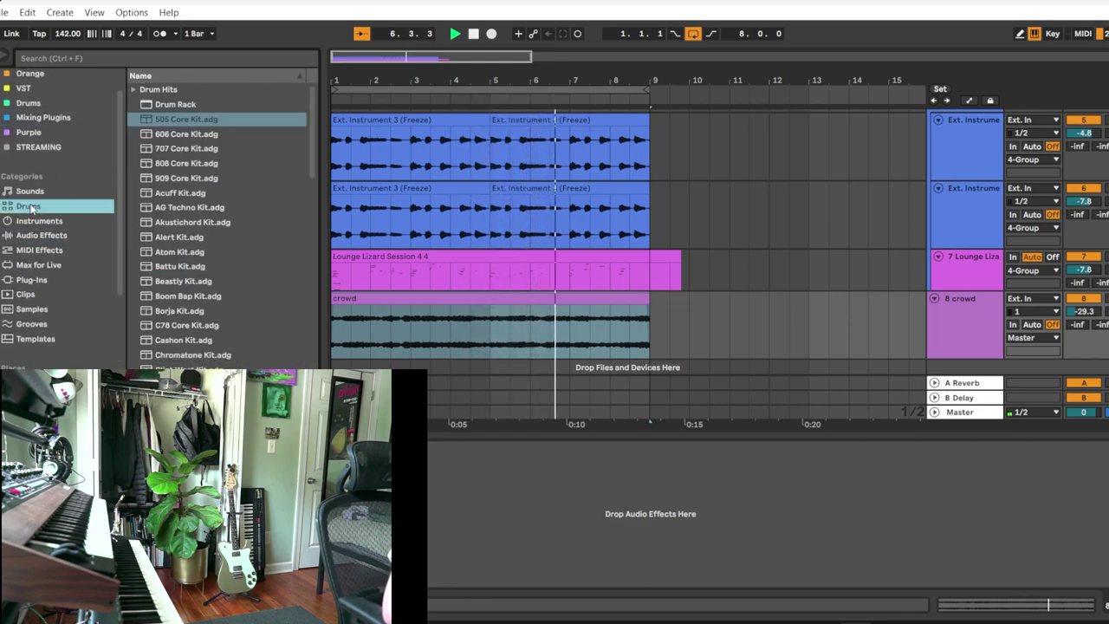
{"action": "left_click_drag", "start_coordinate": [190, 166], "coordinate": [883, 328]}
{"action": "left_click_drag", "start_coordinate": [981, 374], "coordinate": [948, 340]}
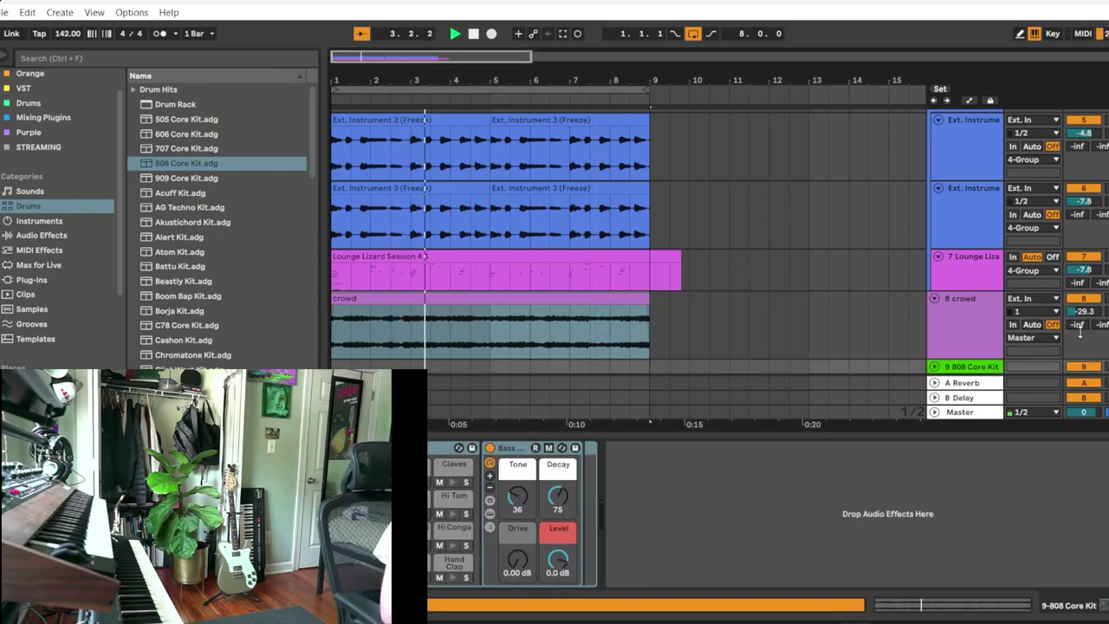
{"action": "left_click", "coordinate": [971, 367]}
{"action": "key", "text": "Delete"}
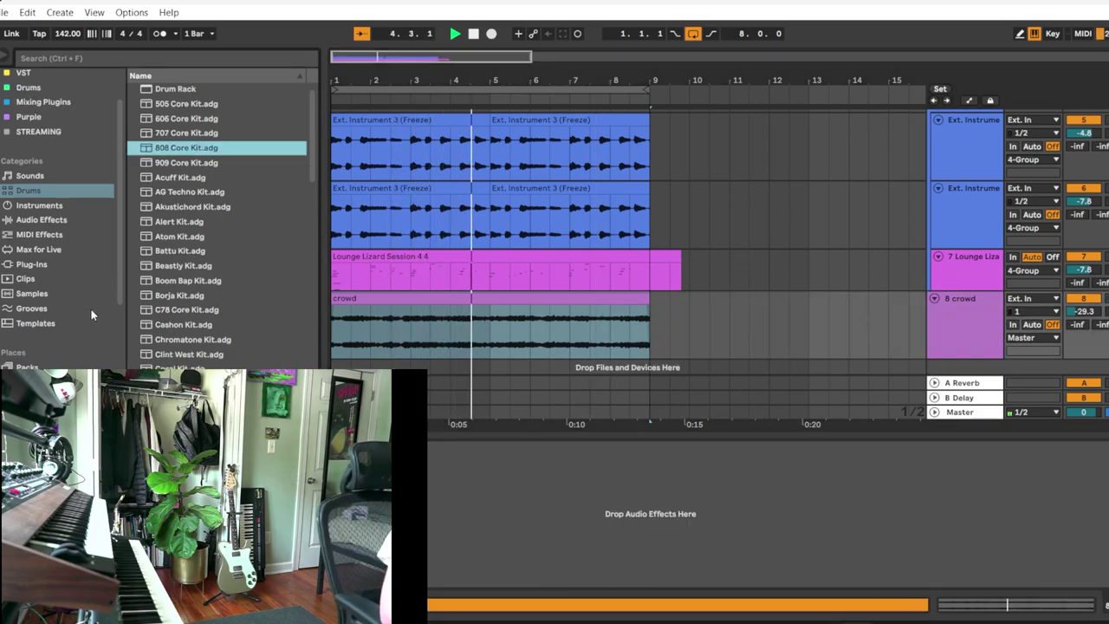
Insert a new audio track below the crowd track, set its input channel to 2, and set its monitoring to In.
{"action": "left_click", "coordinate": [32, 277]}
{"action": "scroll", "coordinate": [847, 287], "scroll_direction": "down", "scroll_amount": 2}
{"action": "right_click", "coordinate": [972, 364]}
{"action": "left_click", "coordinate": [991, 374]}
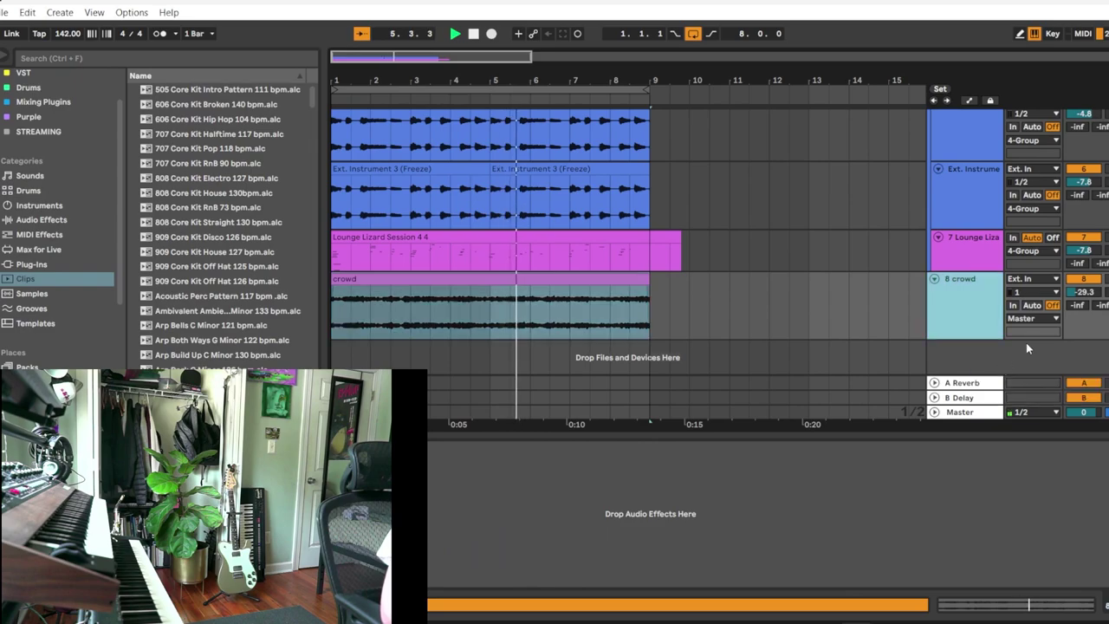
{"action": "left_click", "coordinate": [1029, 327]}
{"action": "left_click", "coordinate": [1016, 361]}
{"action": "left_click", "coordinate": [1012, 340]}
{"action": "scroll", "coordinate": [1082, 289], "scroll_direction": "up", "scroll_amount": 5}
{"action": "scroll", "coordinate": [873, 177], "scroll_direction": "down", "scroll_amount": 6}
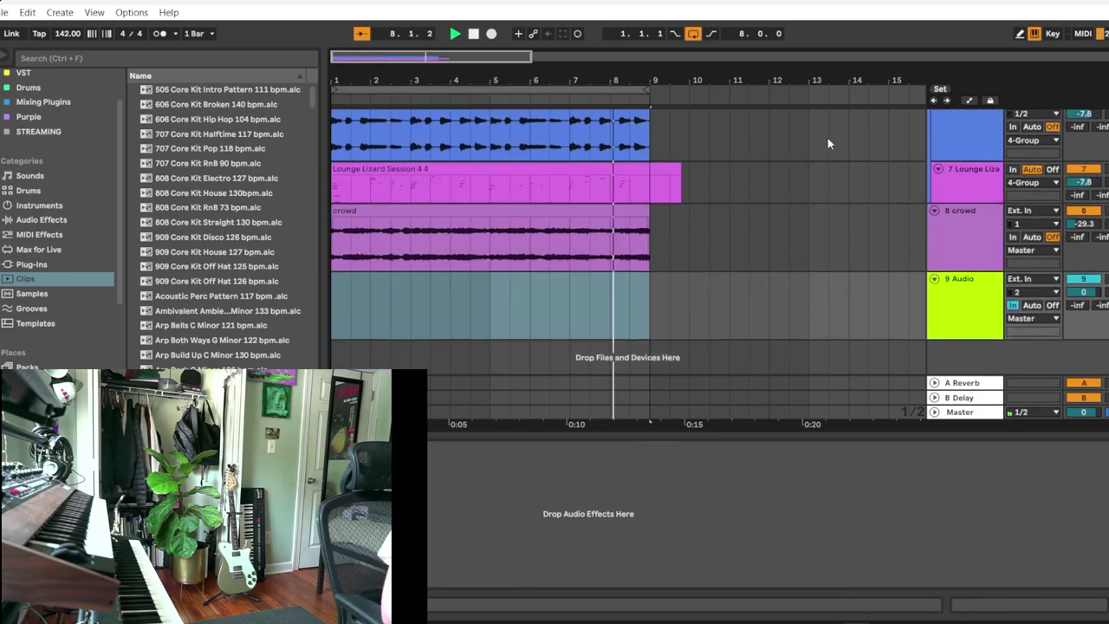
Record takes of the keyboard part on track 9 from bar 1 and turn on the metronome.
{"action": "left_click", "coordinate": [491, 33]}
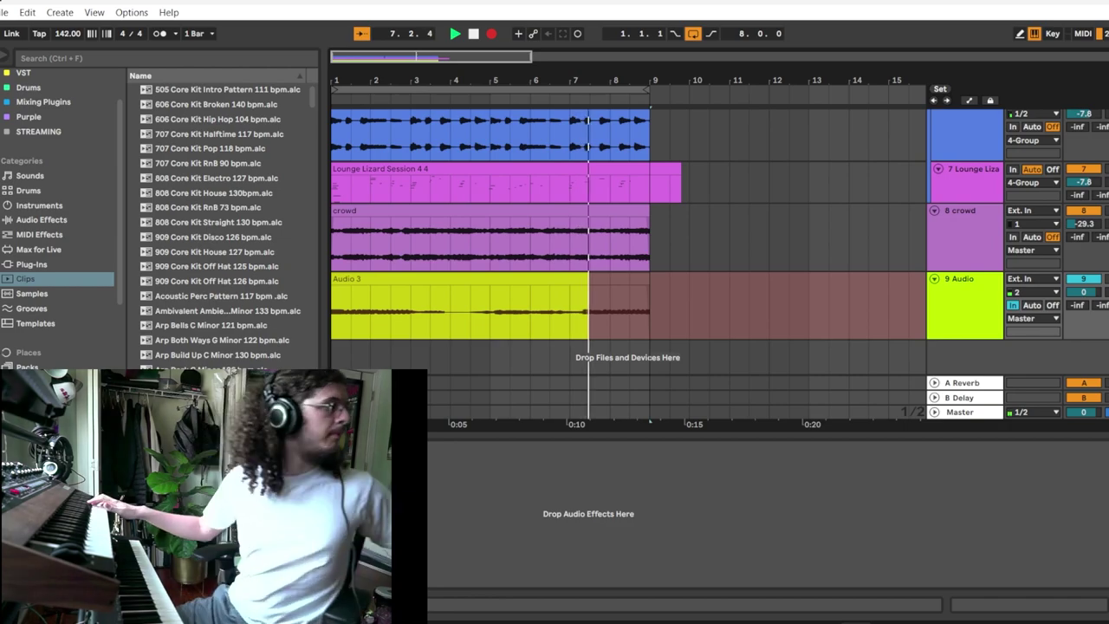
{"action": "left_click", "coordinate": [158, 34]}
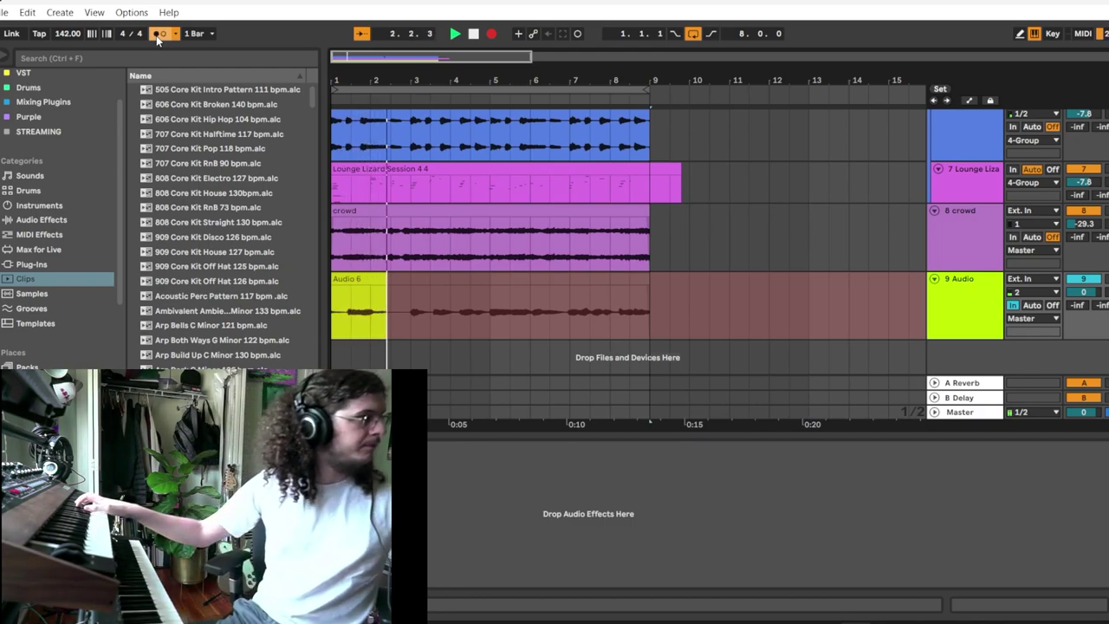
{"action": "key", "text": "space"}
{"action": "key", "text": "space"}
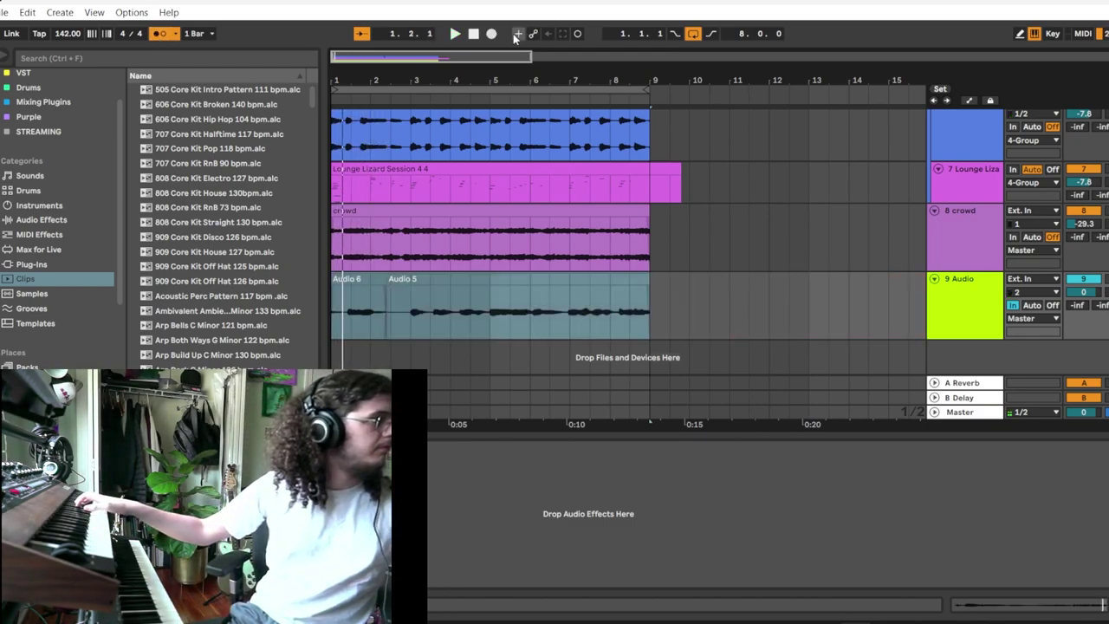
{"action": "left_click", "coordinate": [495, 38]}
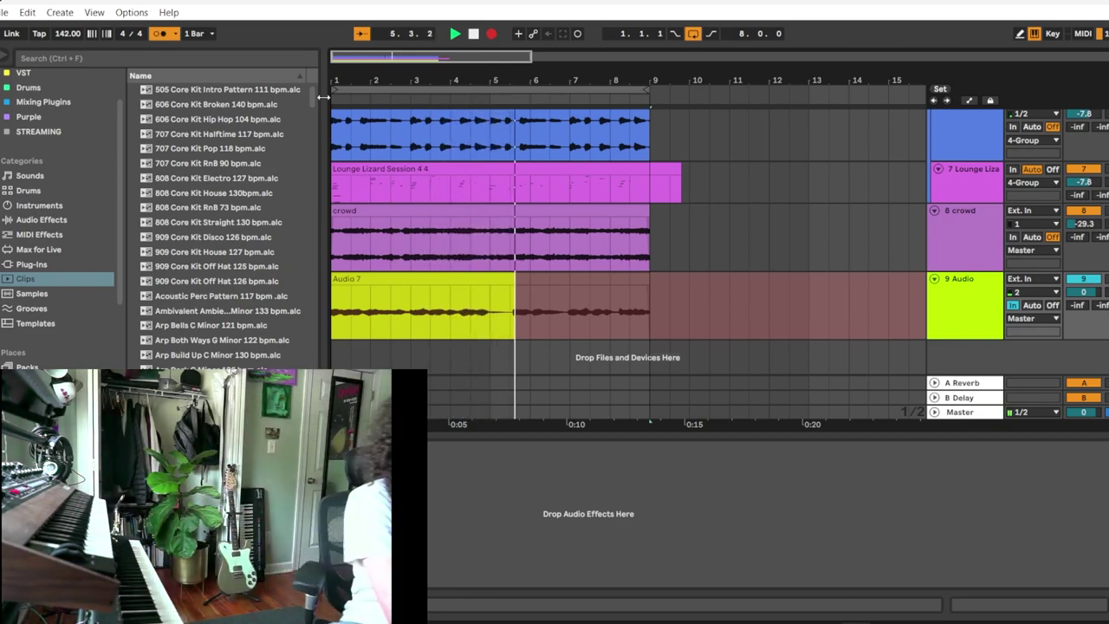
{"action": "key", "text": "space"}
Duplicate the first four recorded bars to bar 5, switch off track 9's monitoring, and set its volume to -1.8 dB during playback.
{"action": "left_click_drag", "start_coordinate": [480, 332], "coordinate": [200, 319]}
{"action": "key", "text": "ctrl+d"}
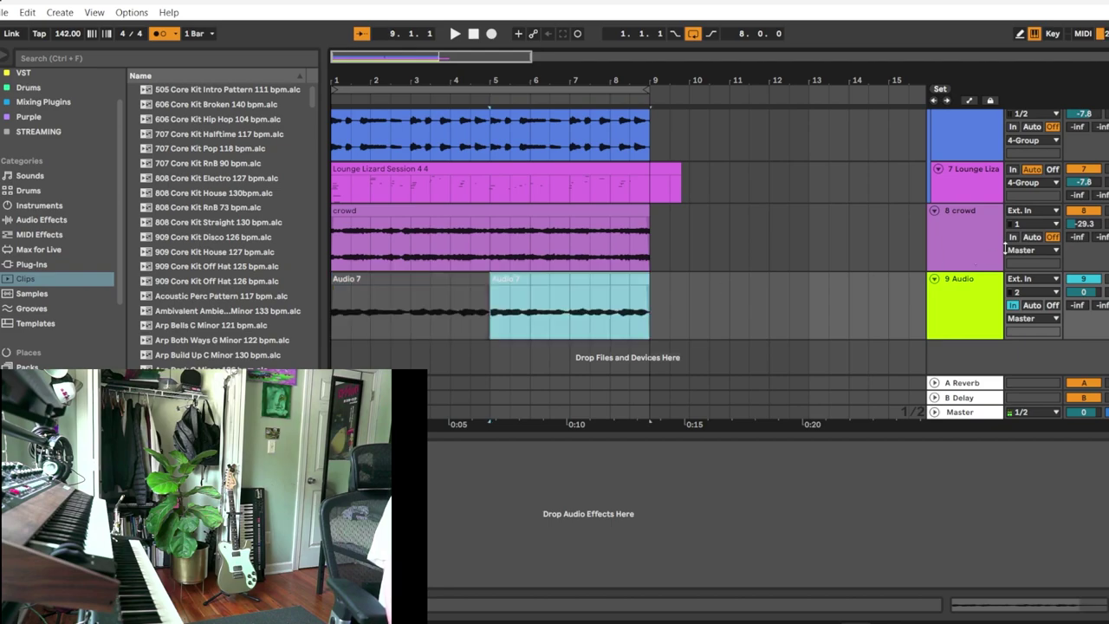
{"action": "left_click", "coordinate": [1052, 305]}
{"action": "key", "text": "space"}
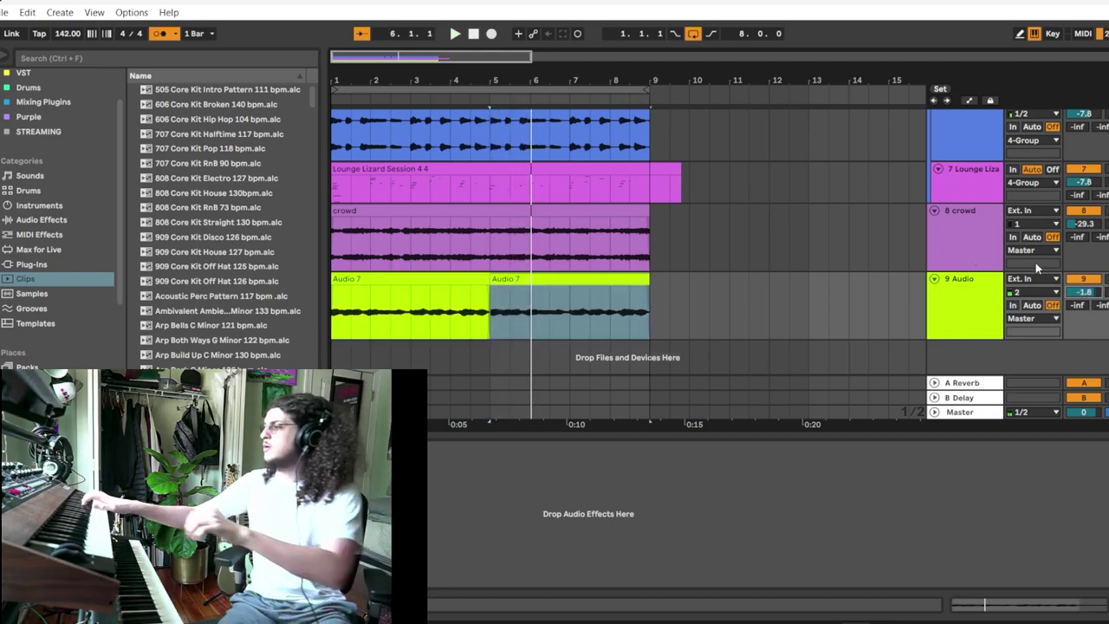
{"action": "key", "text": "space"}
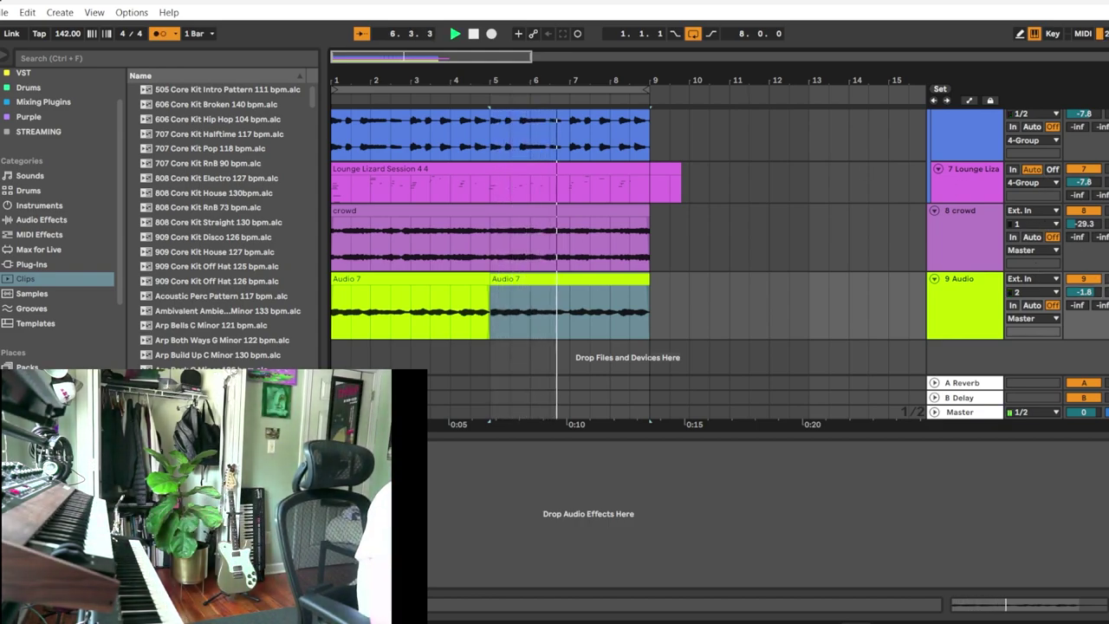
Copy the Tape MELLO-FI effect from the Lounge Lizard track and paste it onto track 9.
{"action": "left_click", "coordinate": [979, 330]}
{"action": "left_click", "coordinate": [970, 241]}
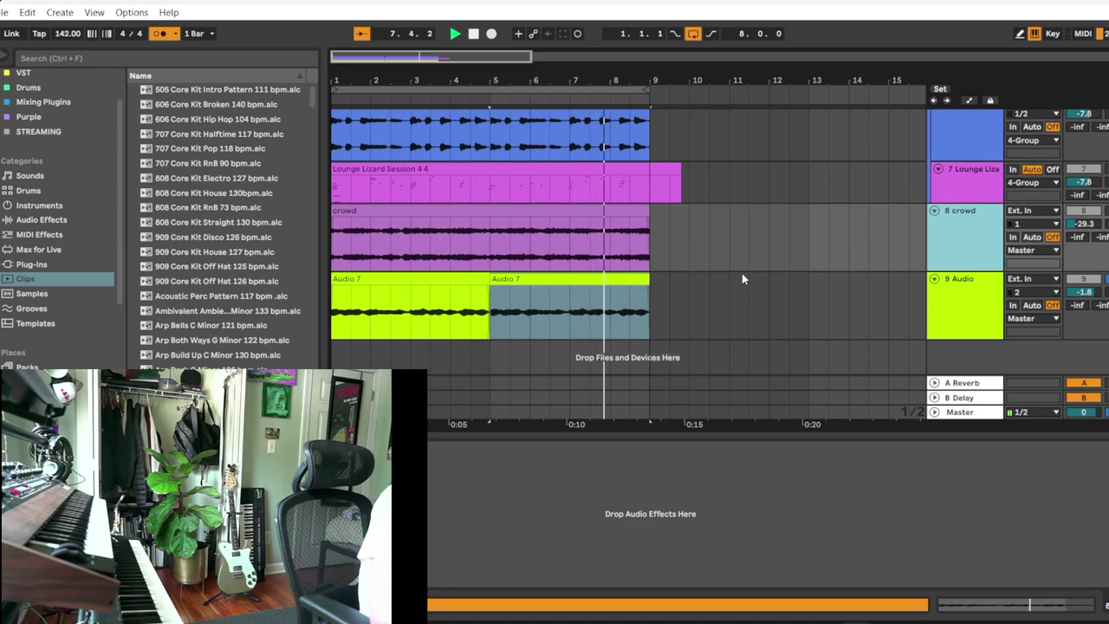
{"action": "scroll", "coordinate": [963, 195], "scroll_direction": "up", "scroll_amount": 3}
{"action": "key", "text": "space"}
{"action": "left_click", "coordinate": [968, 307]}
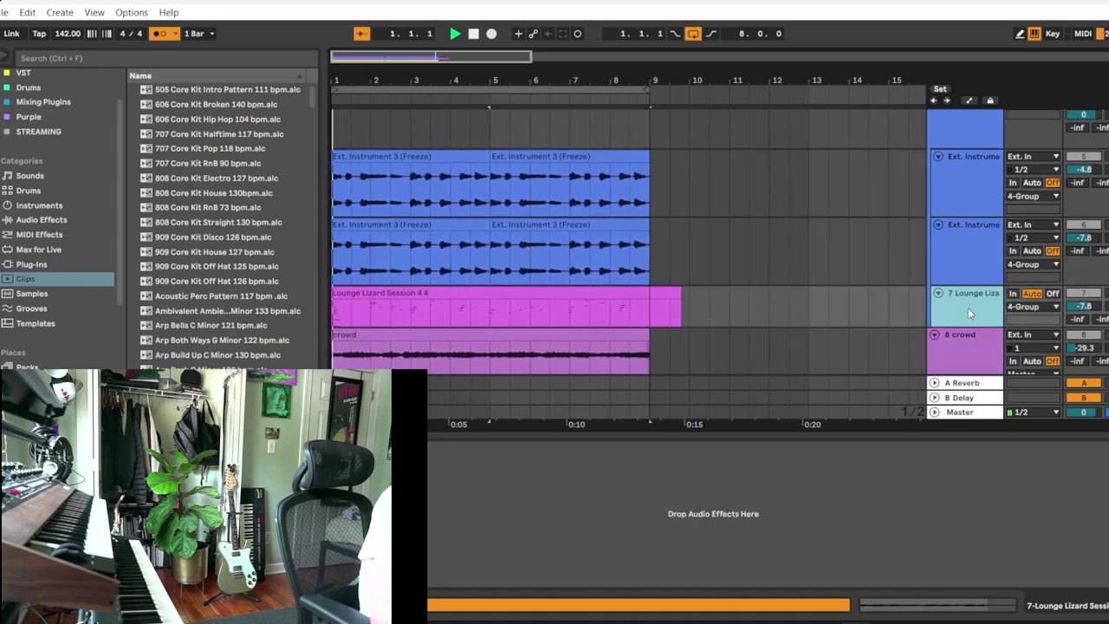
{"action": "left_click", "coordinate": [203, 449]}
{"action": "right_click", "coordinate": [203, 448]}
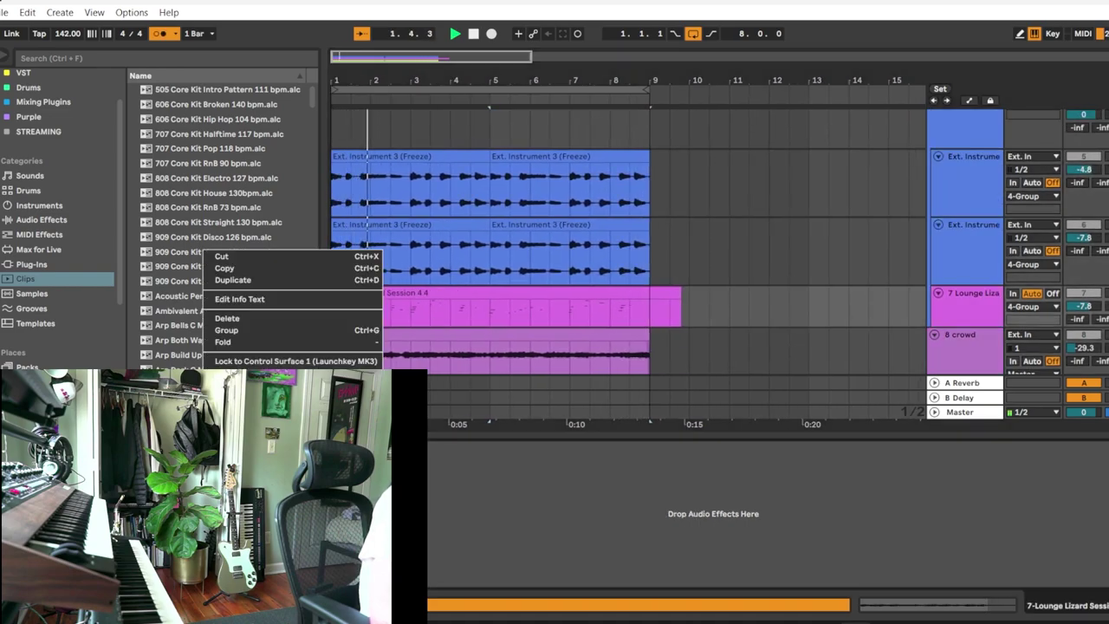
{"action": "left_click", "coordinate": [234, 268]}
{"action": "scroll", "coordinate": [850, 312], "scroll_direction": "down", "scroll_amount": 3}
{"action": "left_click", "coordinate": [990, 311]}
{"action": "right_click", "coordinate": [620, 499]}
{"action": "left_click", "coordinate": [632, 503]}
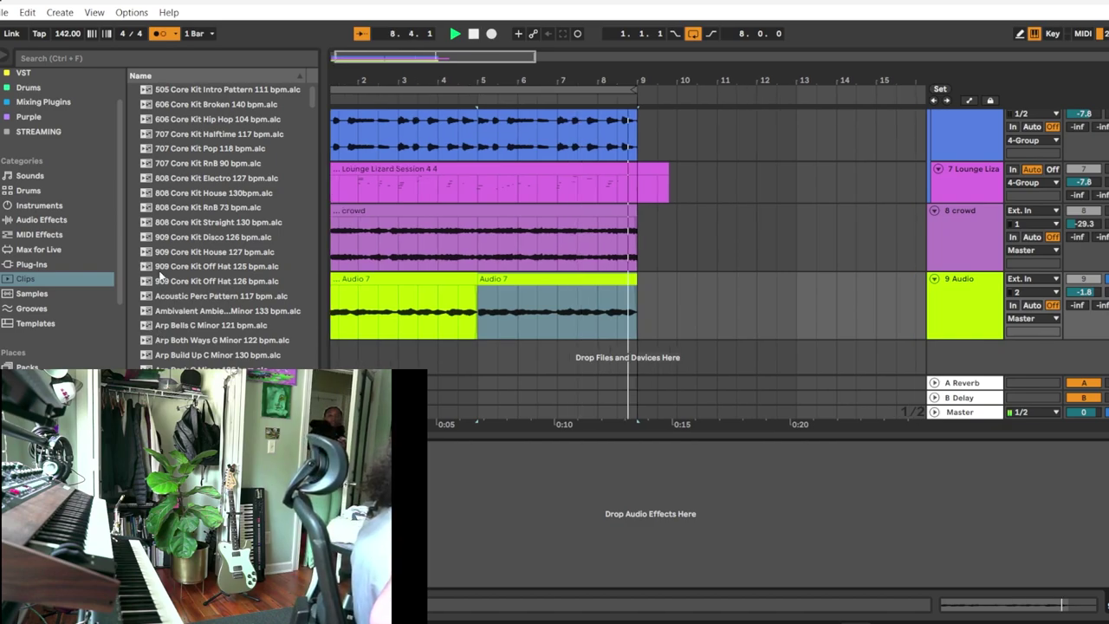
Raise Mechanics slightly in track 9's Tape MELLO-FI, turn on the option below Drive, and close the plug-in window.
{"action": "key", "text": "ctrl+alt+p"}
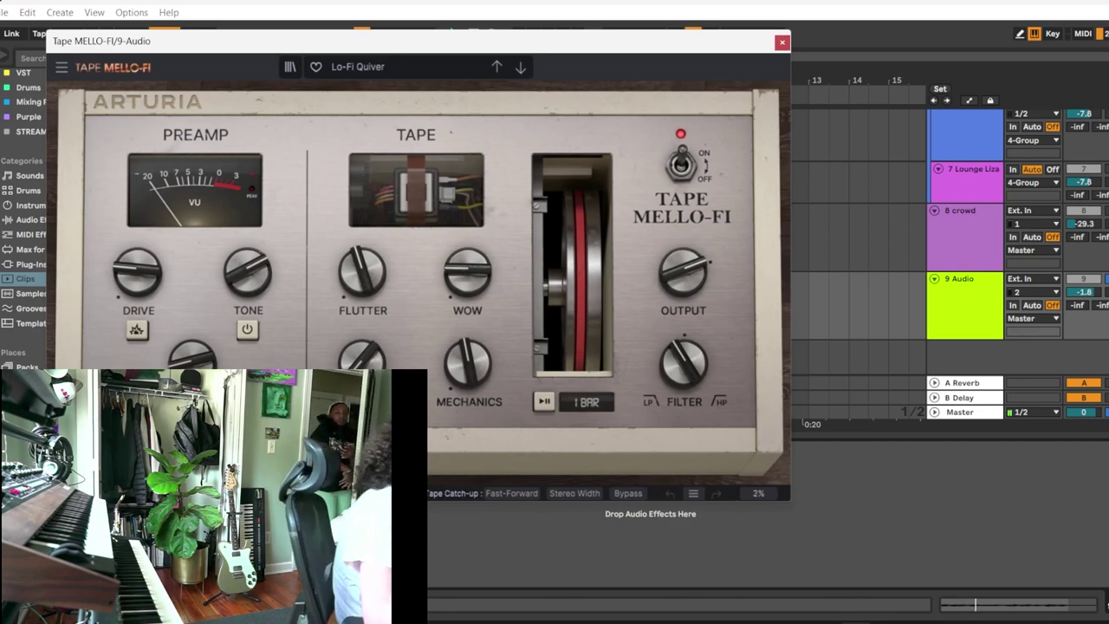
{"action": "left_click_drag", "start_coordinate": [450, 368], "coordinate": [465, 369]}
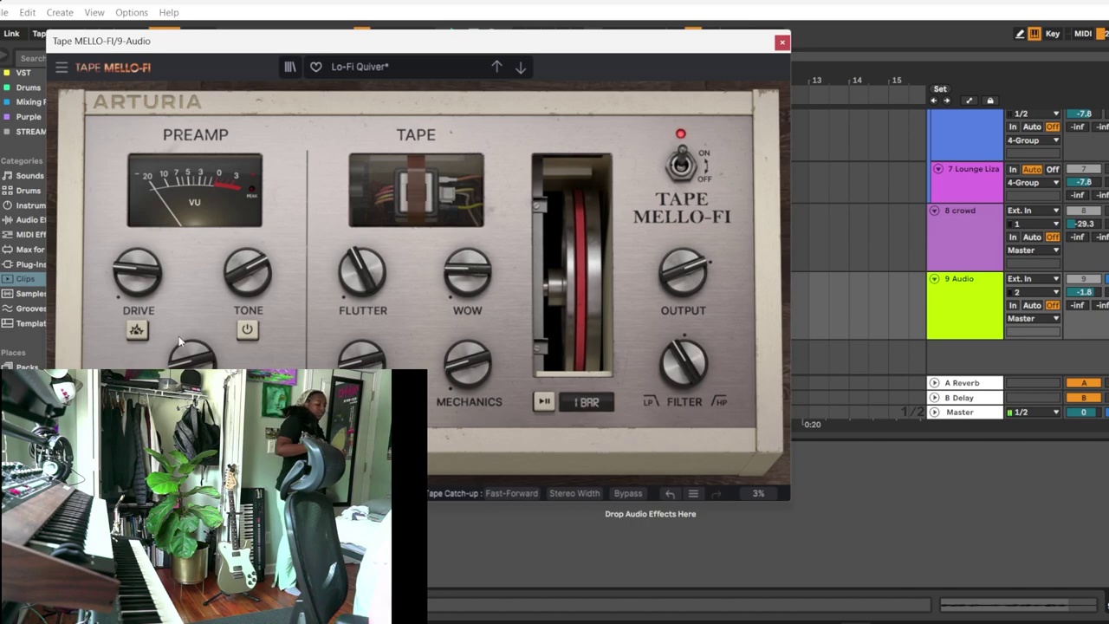
{"action": "left_click", "coordinate": [138, 331]}
{"action": "left_click", "coordinate": [1106, 278]}
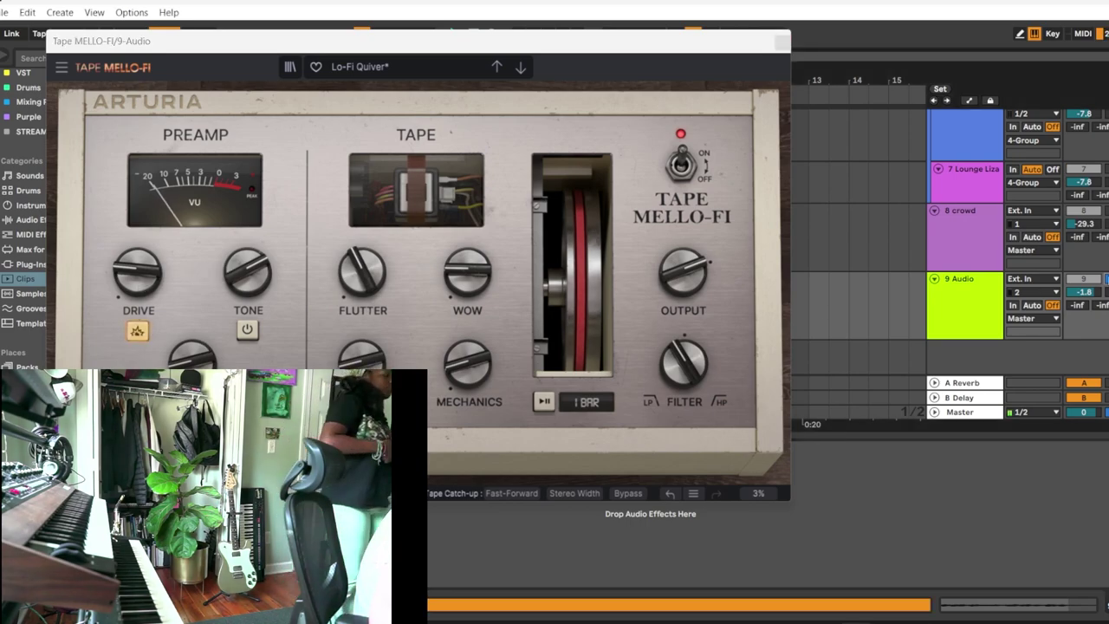
{"action": "left_click", "coordinate": [782, 42]}
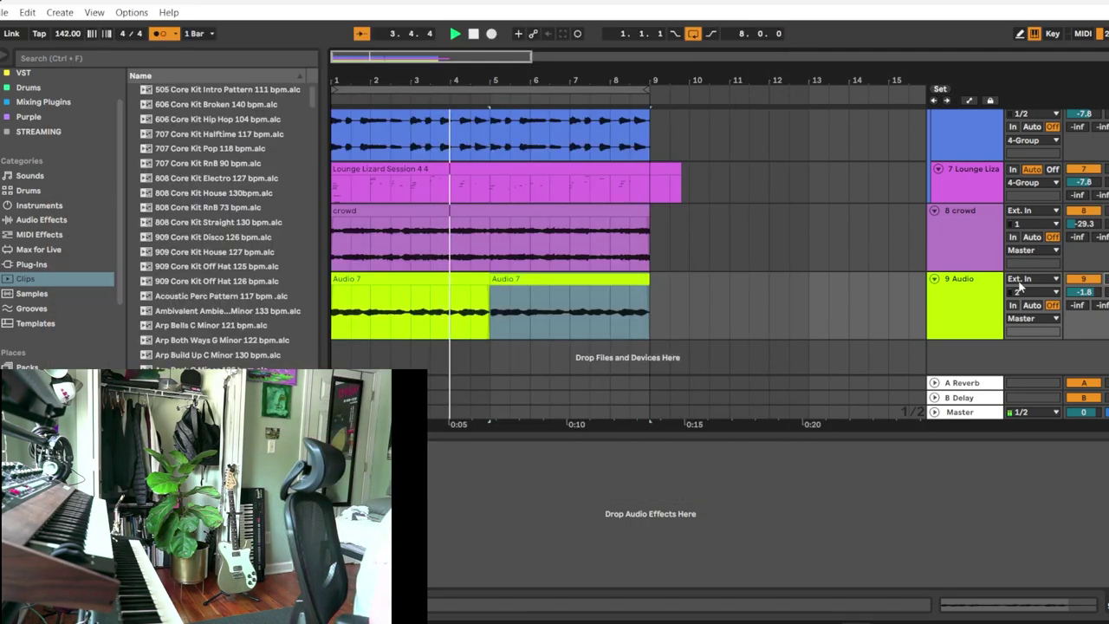
Insert another audio track below track 9 and set its input channel to 1.
{"action": "left_click", "coordinate": [704, 242]}
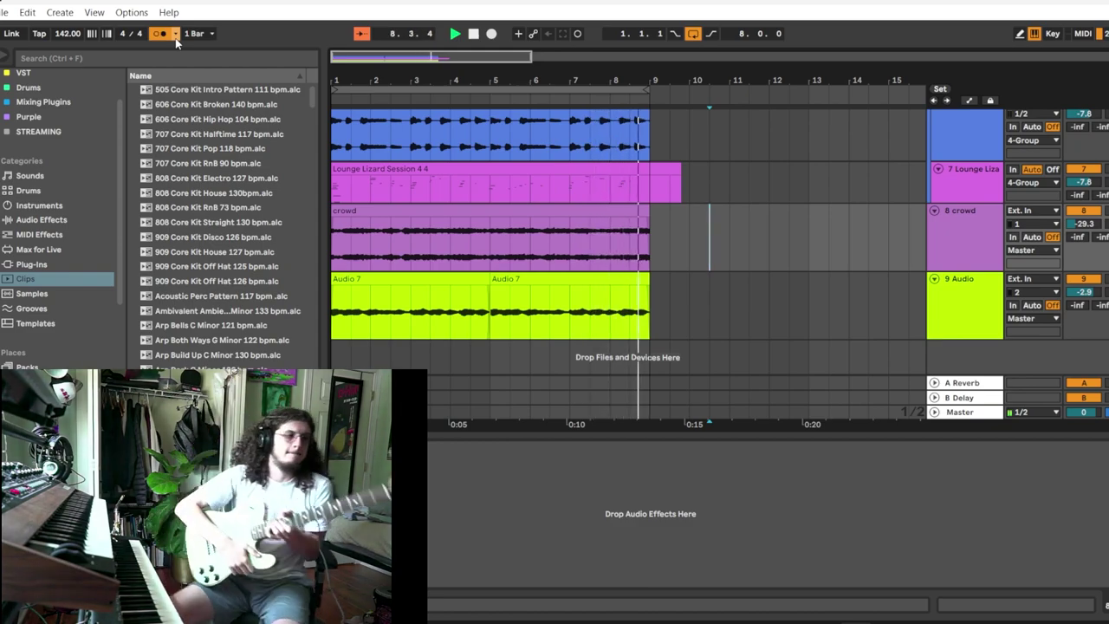
{"action": "left_click", "coordinate": [775, 621]}
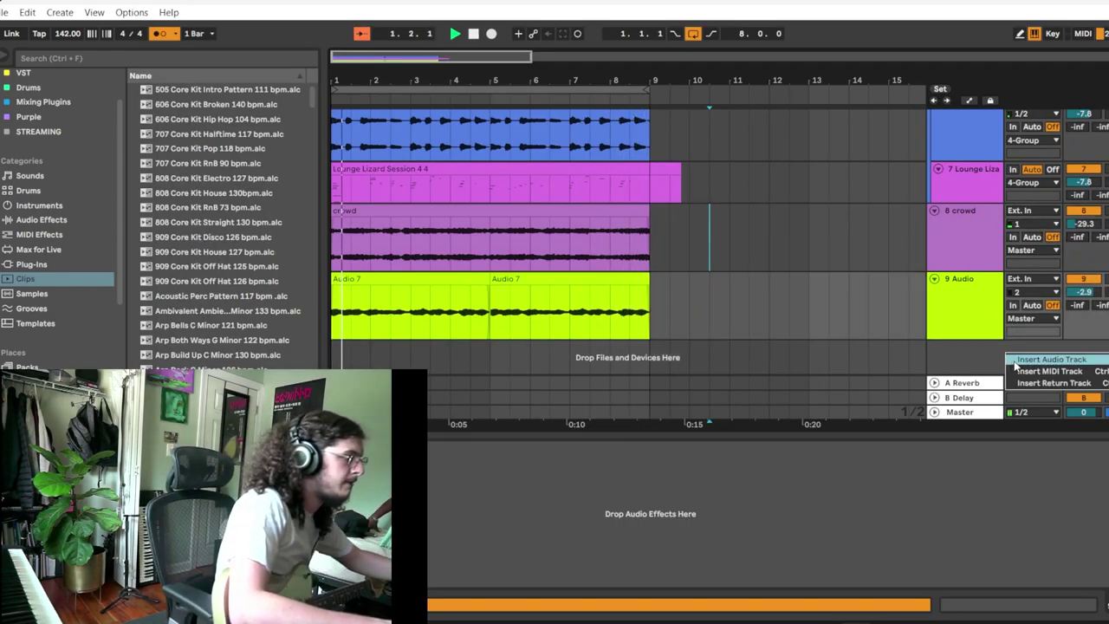
{"action": "key", "text": "ctrl+t"}
{"action": "left_click", "coordinate": [1031, 327]}
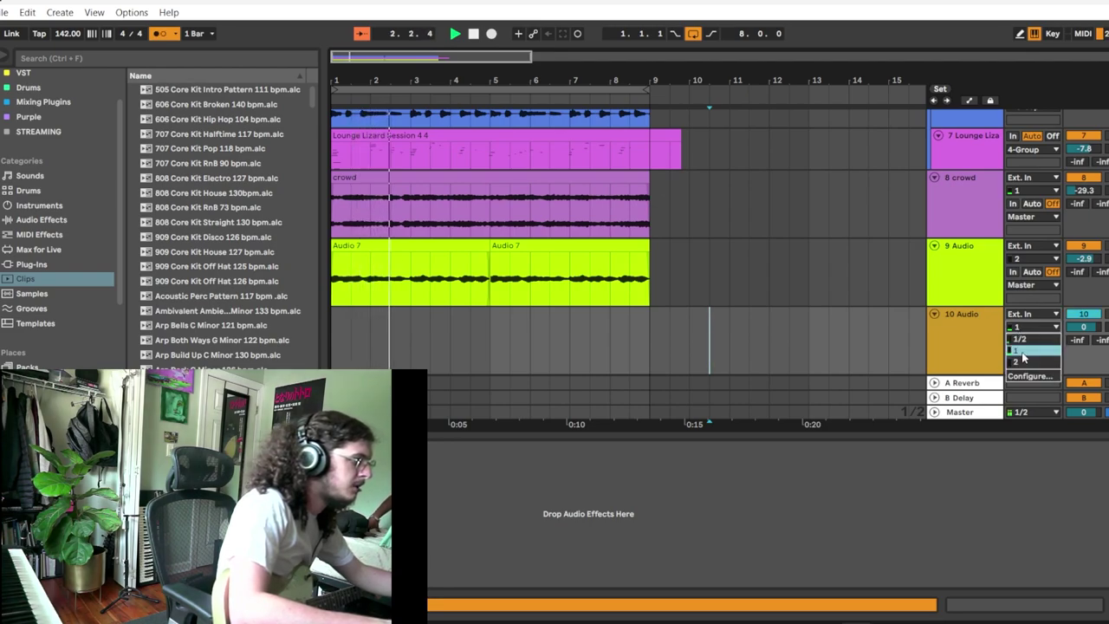
{"action": "left_click", "coordinate": [1029, 349]}
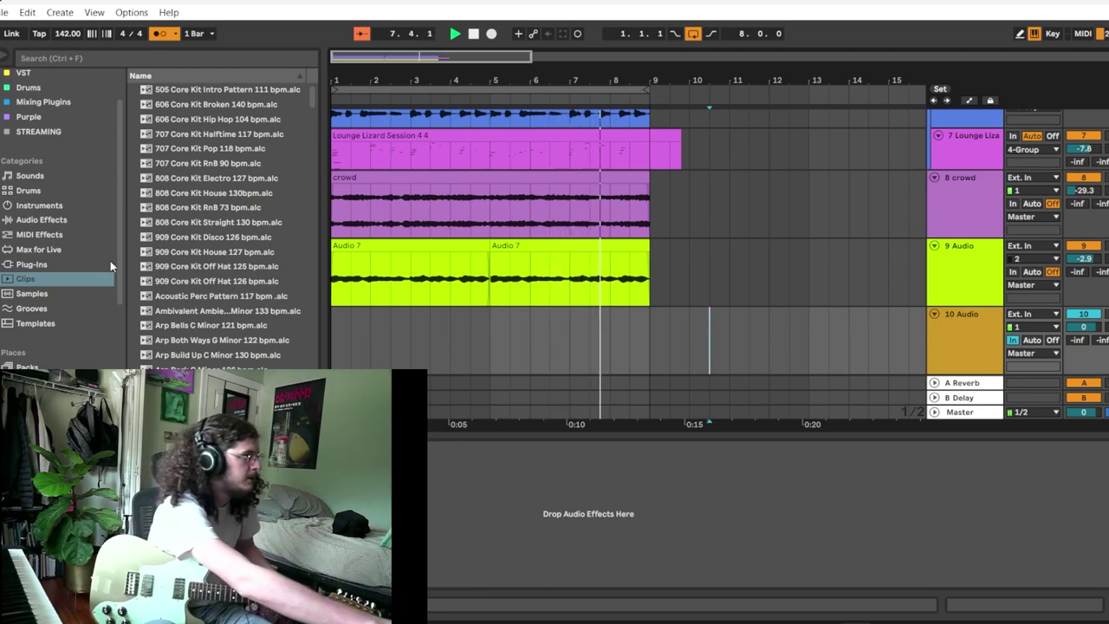
Add ValhallaVintageVerb to track 10 with its Mix at 35.6 %, and lower the track's volume to -9.6 dB.
{"action": "left_click", "coordinate": [43, 264]}
{"action": "scroll", "coordinate": [216, 215], "scroll_direction": "up", "scroll_amount": 4}
{"action": "left_click_drag", "start_coordinate": [1020, 329], "coordinate": [985, 341]}
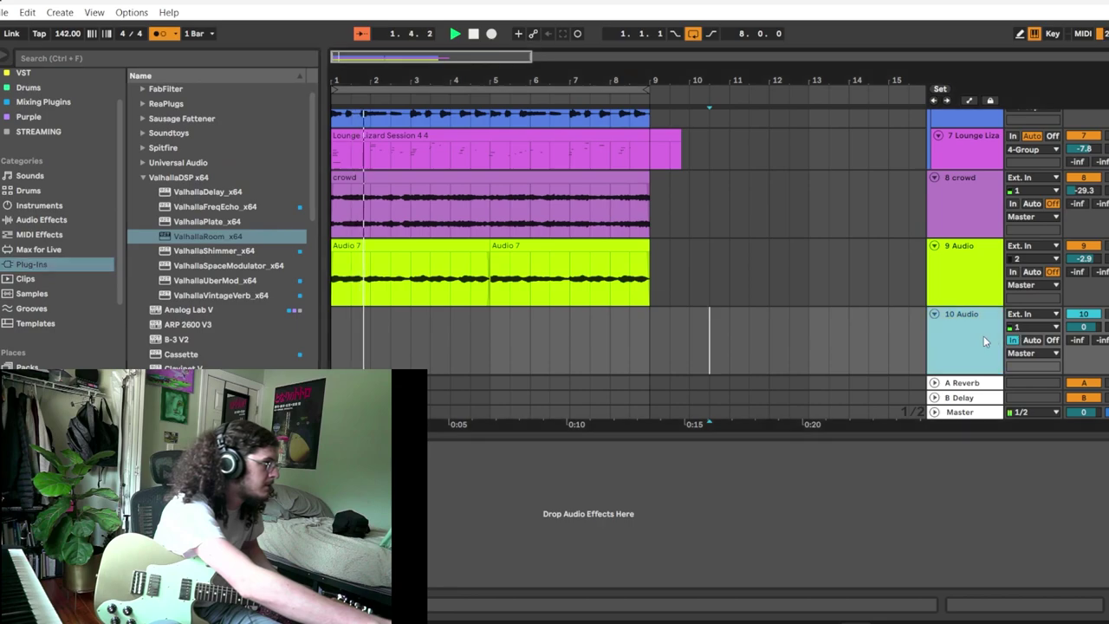
{"action": "double_click", "coordinate": [294, 299]}
{"action": "left_click_drag", "start_coordinate": [125, 215], "coordinate": [121, 309]}
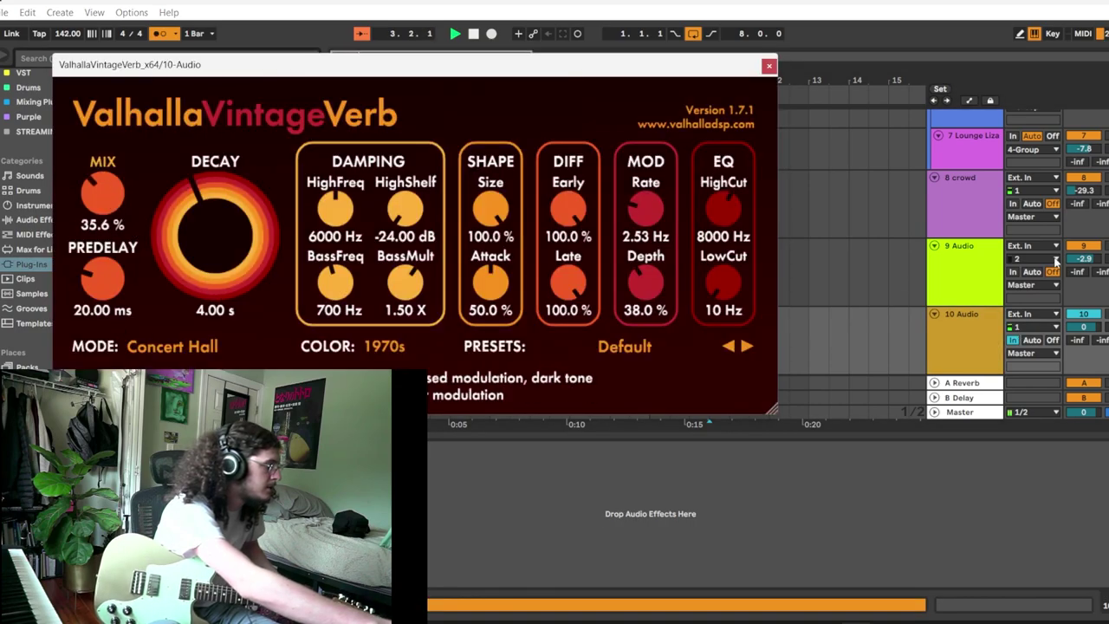
{"action": "scroll", "coordinate": [1055, 259], "scroll_direction": "down", "scroll_amount": 1}
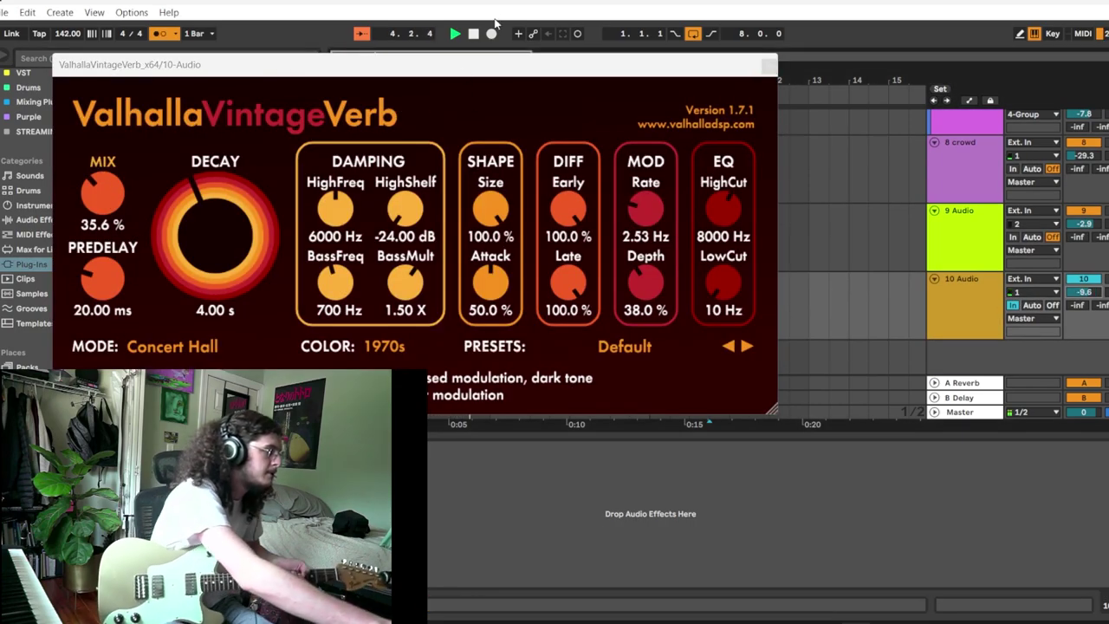
Start recording the guitar part on track 10 and close the ValhallaVintageVerb window.
{"action": "left_click", "coordinate": [492, 34]}
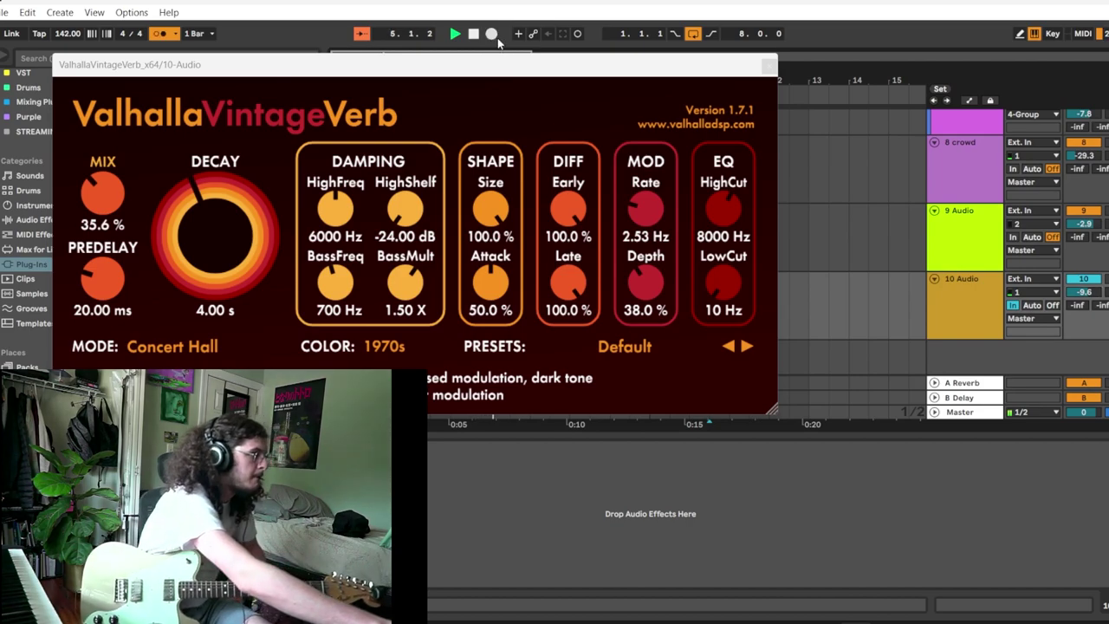
{"action": "left_click", "coordinate": [769, 66]}
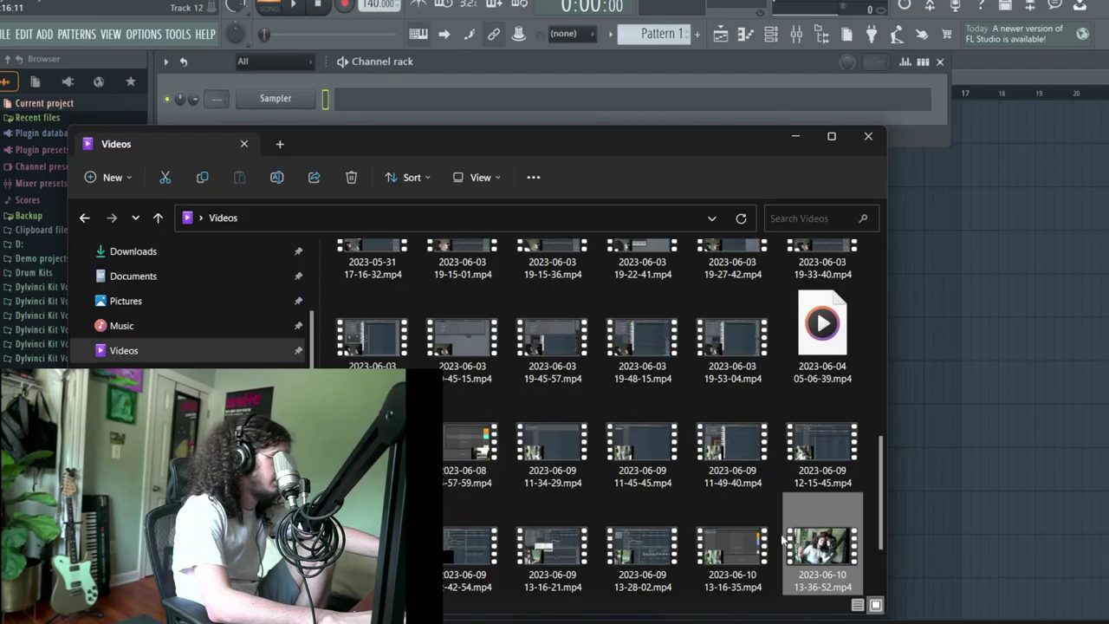
Switch to FL Studio and bring 1899 [142BPM G MINOR] Dylvinci from the SSD's Ableton folders onto playlist Track 1.
{"action": "scroll", "coordinate": [165, 338], "scroll_direction": "down", "scroll_amount": 10}
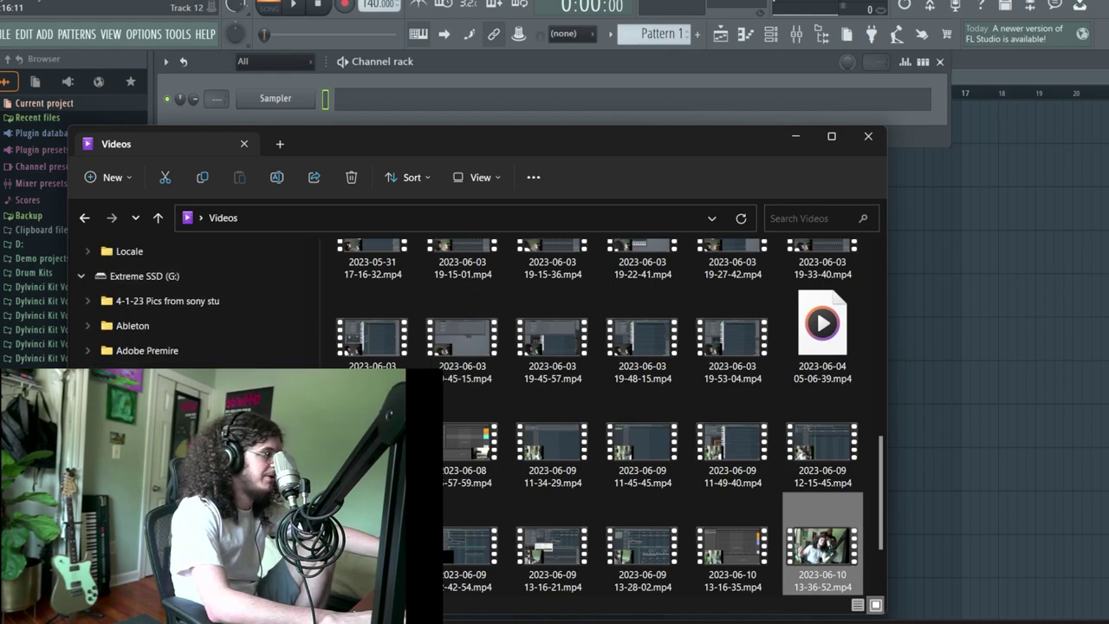
{"action": "left_click", "coordinate": [170, 329]}
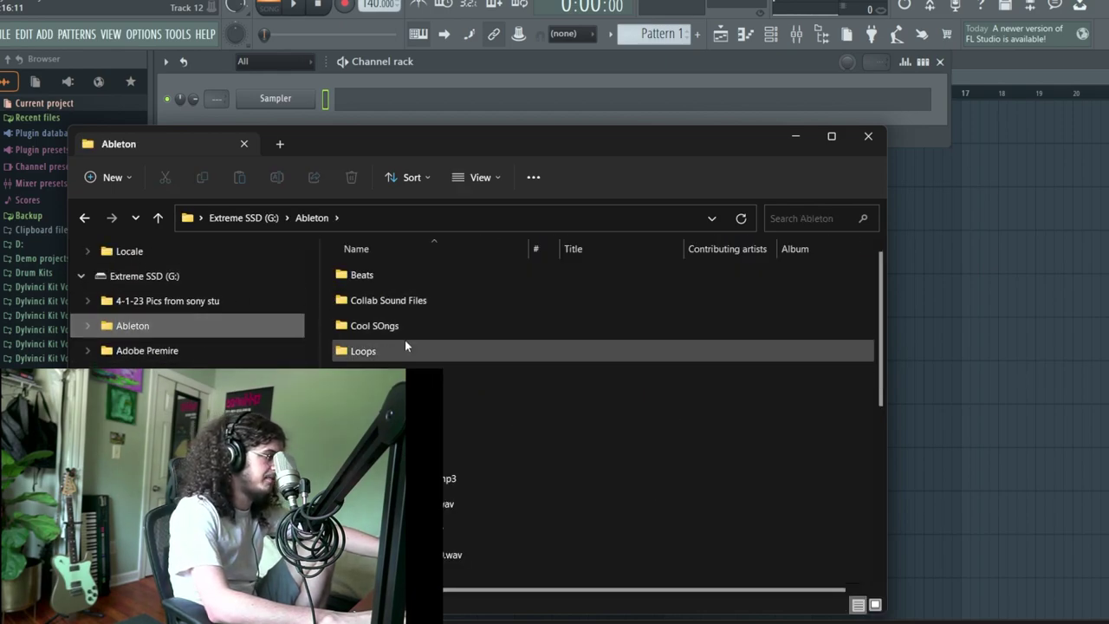
{"action": "double_click", "coordinate": [406, 345]}
{"action": "scroll", "coordinate": [545, 404], "scroll_direction": "down", "scroll_amount": 5}
{"action": "scroll", "coordinate": [878, 289], "scroll_direction": "up", "scroll_amount": 2}
{"action": "scroll", "coordinate": [878, 289], "scroll_direction": "down", "scroll_amount": 10}
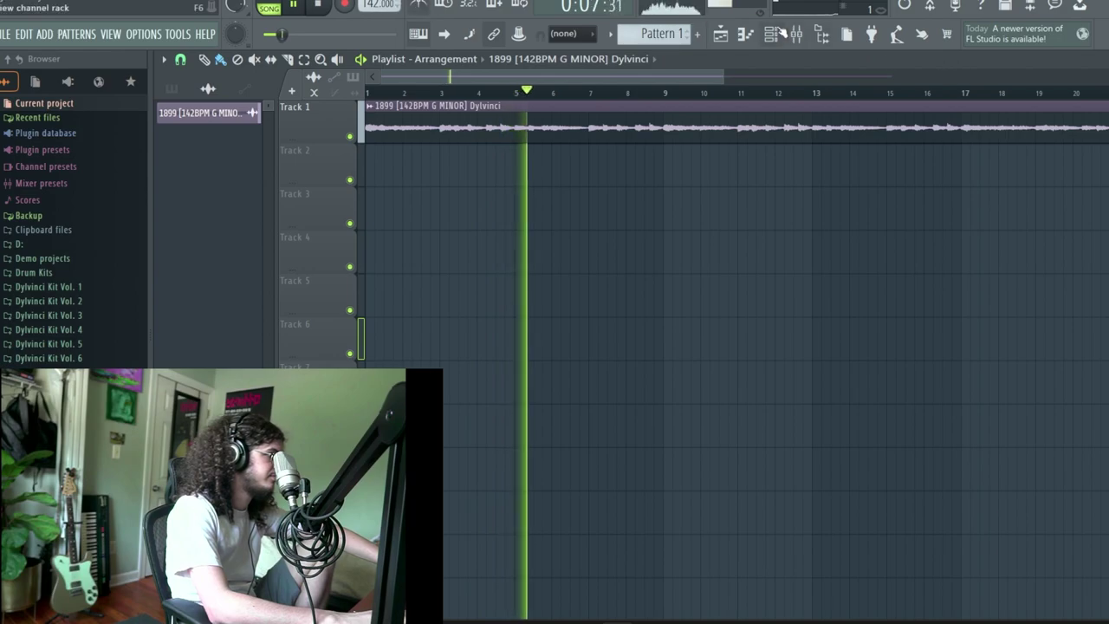
Set the loop's time stretching mode to Stretch and the project tempo to 143 BPM.
{"action": "key", "text": "F6"}
{"action": "left_click", "coordinate": [273, 98]}
{"action": "left_click", "coordinate": [585, 232]}
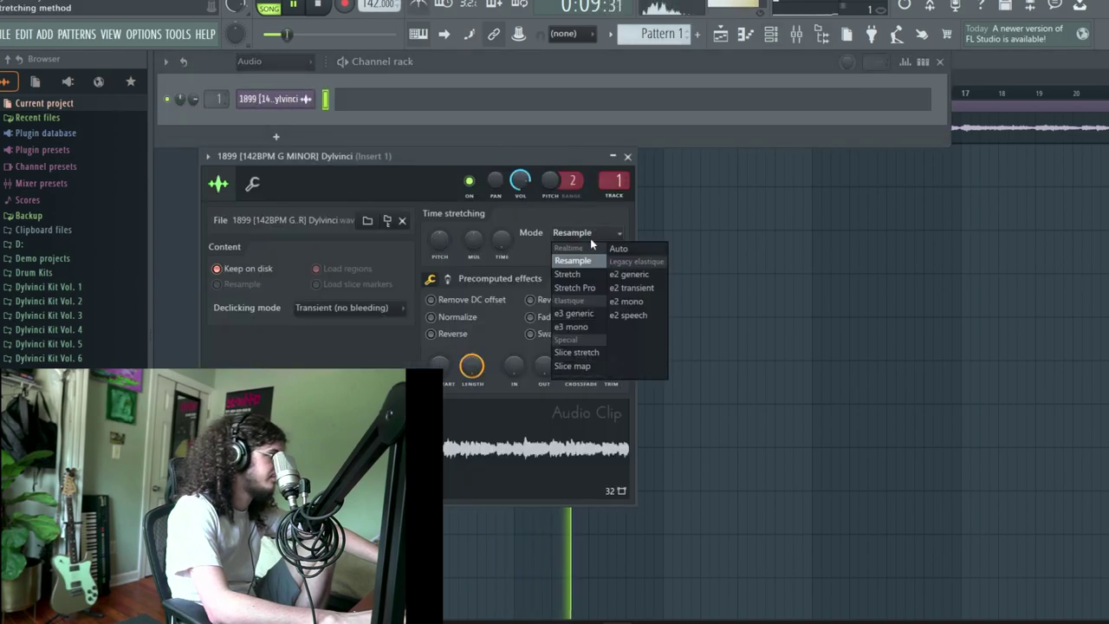
{"action": "left_click", "coordinate": [579, 274]}
{"action": "scroll", "coordinate": [372, 5], "scroll_direction": "up", "scroll_amount": 1}
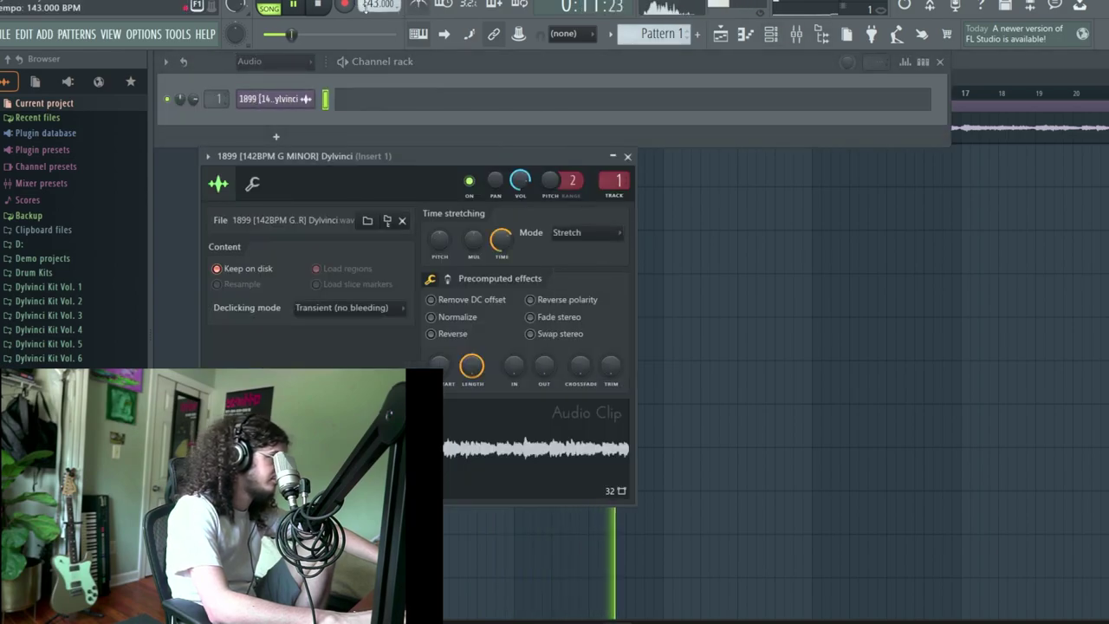
{"action": "scroll", "coordinate": [366, 5], "scroll_direction": "up", "scroll_amount": 1}
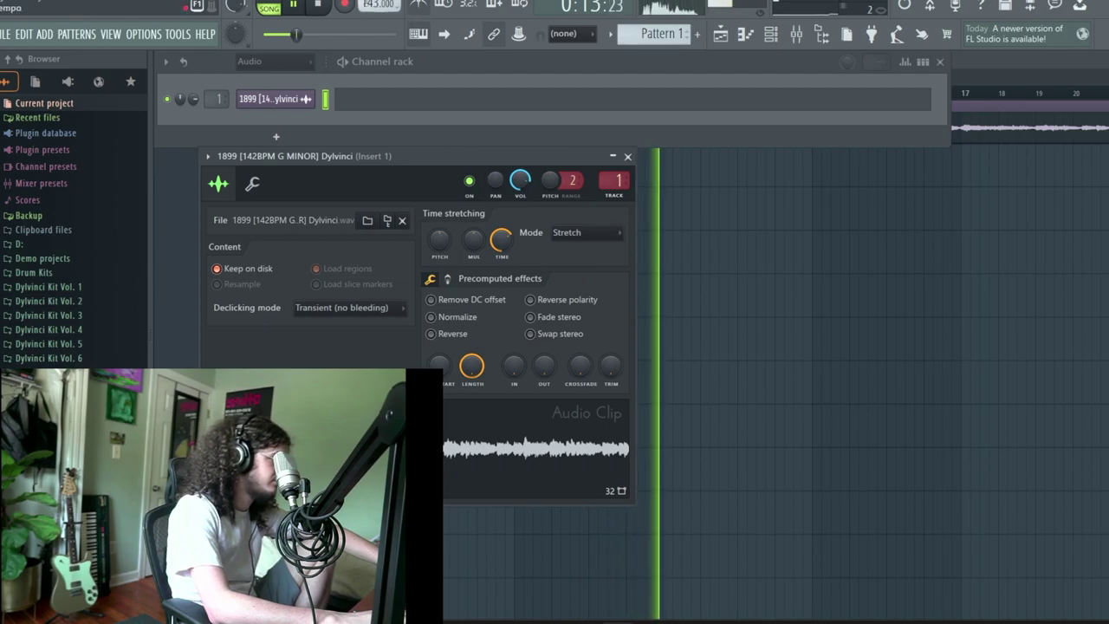
{"action": "scroll", "coordinate": [366, 5], "scroll_direction": "down", "scroll_amount": 1}
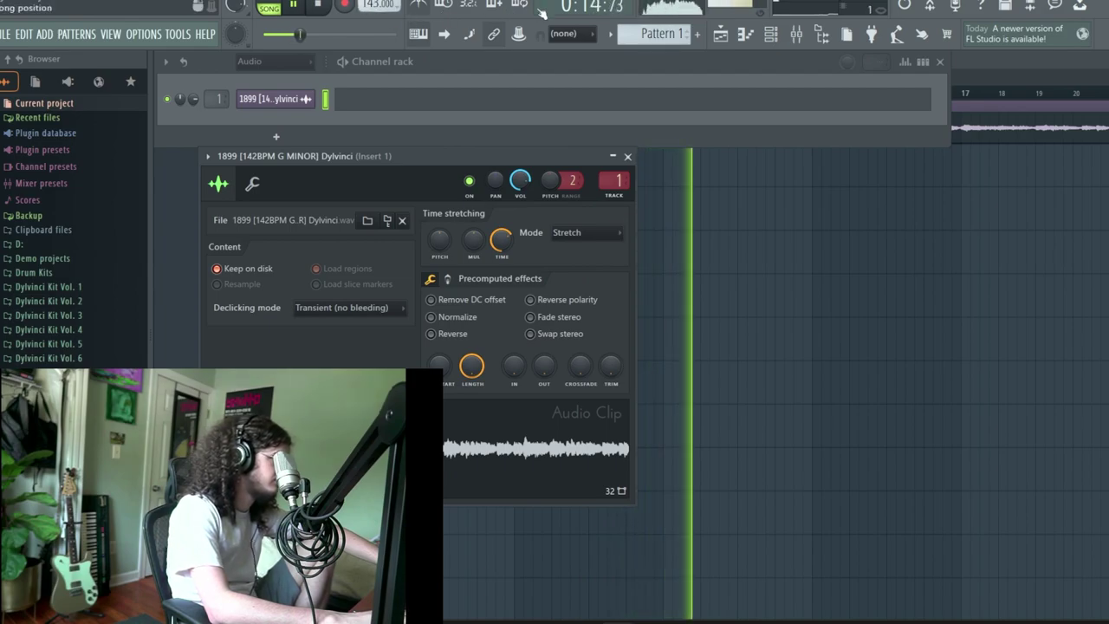
Place an eight-bar Pattern 1 clip at bar 1 of Track 2, duplicate it to bar 9, and start playback.
{"action": "left_click", "coordinate": [696, 34]}
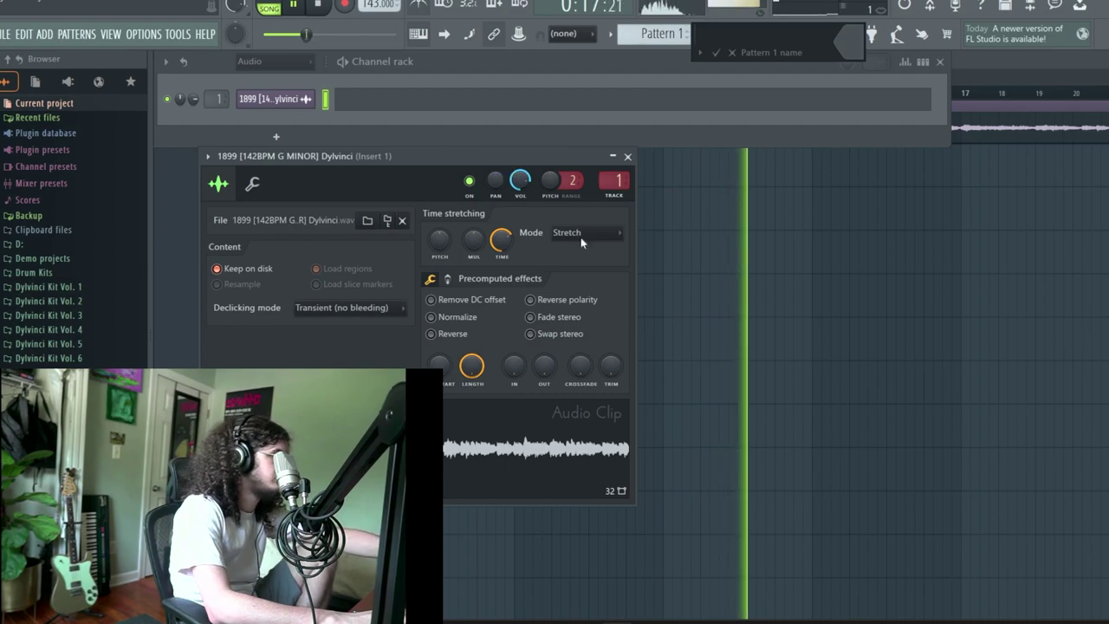
{"action": "left_click", "coordinate": [681, 214]}
{"action": "left_click_drag", "start_coordinate": [680, 214], "coordinate": [653, 183]}
{"action": "left_click", "coordinate": [643, 173], "text": "ctrl"}
{"action": "key", "text": "ctrl+b"}
{"action": "key", "text": "space"}
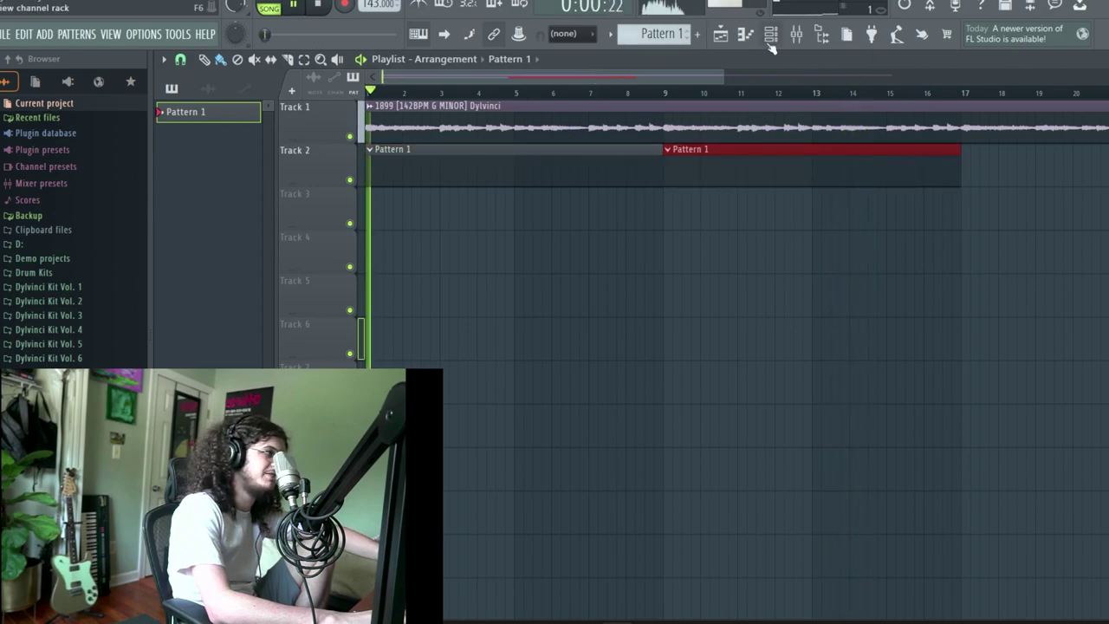
Show the channel rack and add Silk Hihat from the HiHats folder of Dylvinci Kit Vol. 5 as a new channel.
{"action": "left_click", "coordinate": [770, 34]}
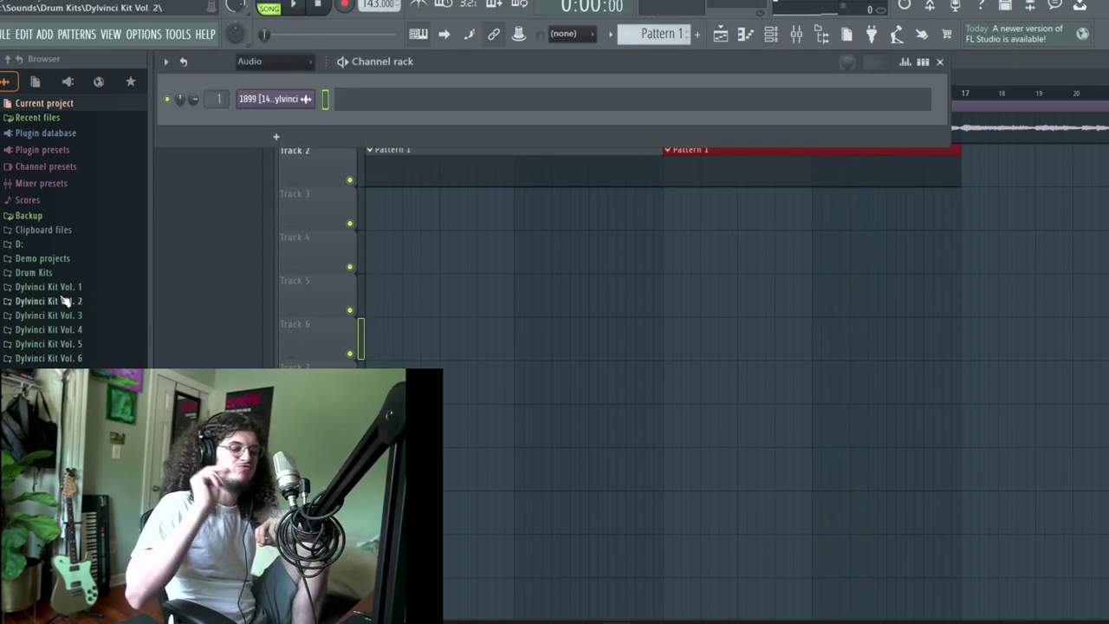
{"action": "left_click", "coordinate": [86, 344]}
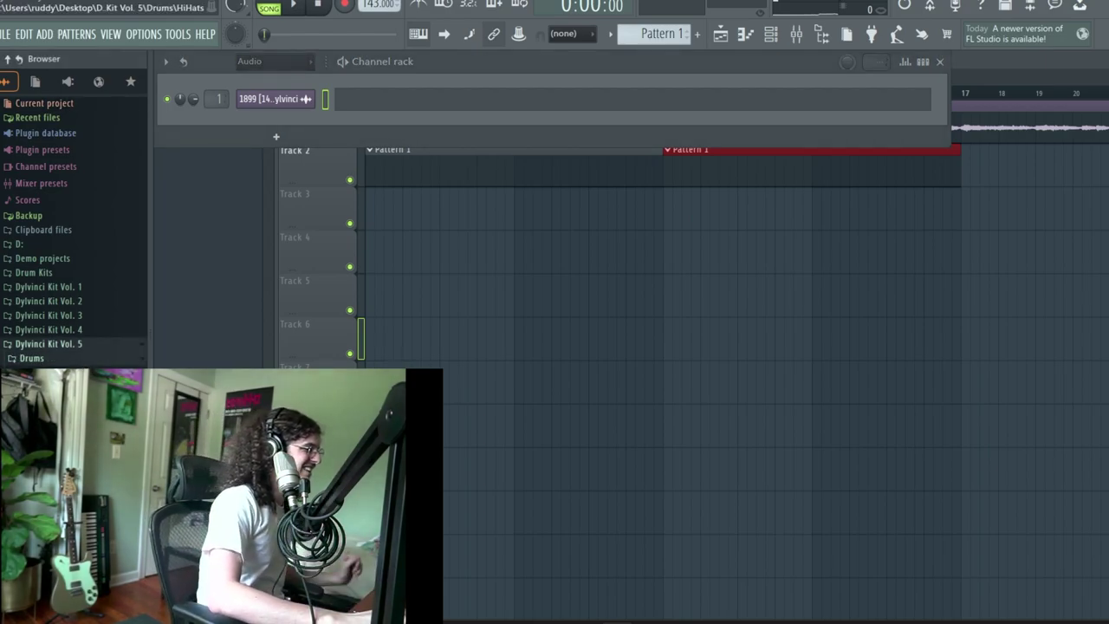
{"action": "left_click", "coordinate": [65, 414]}
{"action": "scroll", "coordinate": [65, 403], "scroll_direction": "down", "scroll_amount": 3}
{"action": "left_click", "coordinate": [65, 403]}
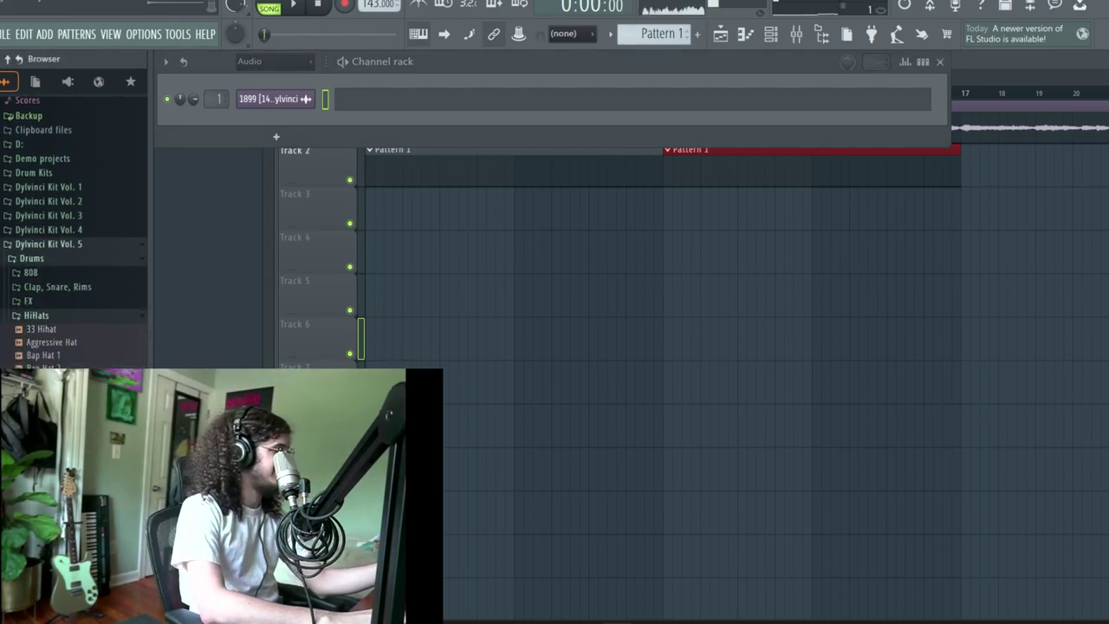
{"action": "scroll", "coordinate": [65, 403], "scroll_direction": "down", "scroll_amount": 2}
{"action": "left_click", "coordinate": [65, 403]}
{"action": "left_click_drag", "start_coordinate": [65, 390], "coordinate": [303, 136]}
Fill the Silk Hihat channel with a hit on every second step and lengthen its piano roll notes end to end across bar 1.
{"action": "right_click", "coordinate": [304, 127]}
{"action": "left_click", "coordinate": [475, 168]}
{"action": "key", "text": "space"}
{"action": "left_click", "coordinate": [485, 126]}
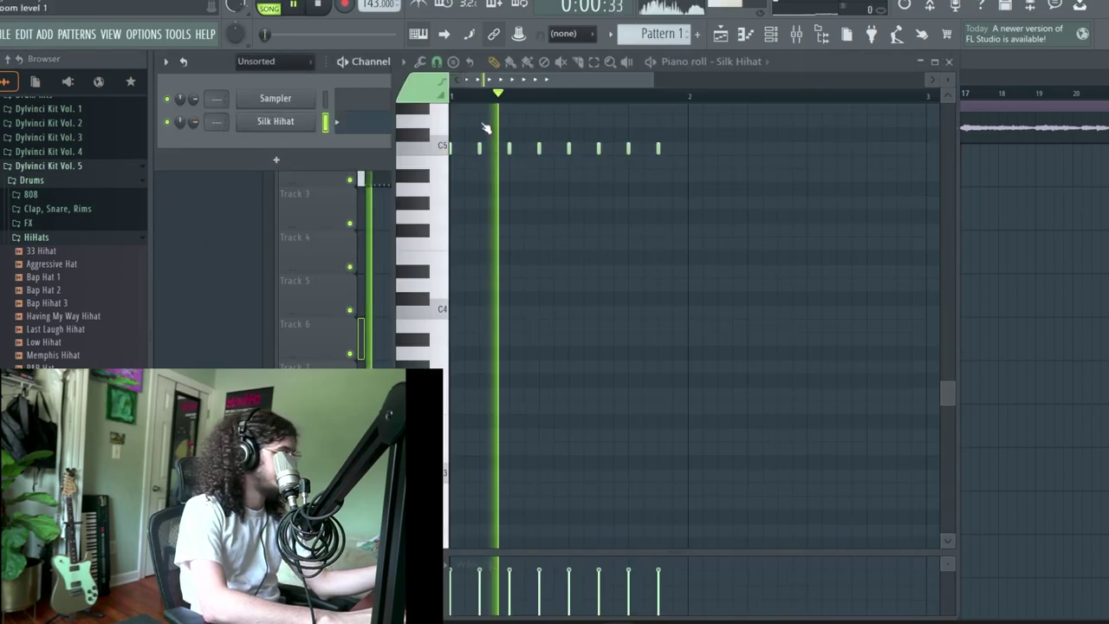
{"action": "scroll", "coordinate": [732, 243], "scroll_direction": "down", "scroll_amount": 2}
{"action": "left_click_drag", "start_coordinate": [731, 236], "coordinate": [450, 125]}
{"action": "key", "text": "space"}
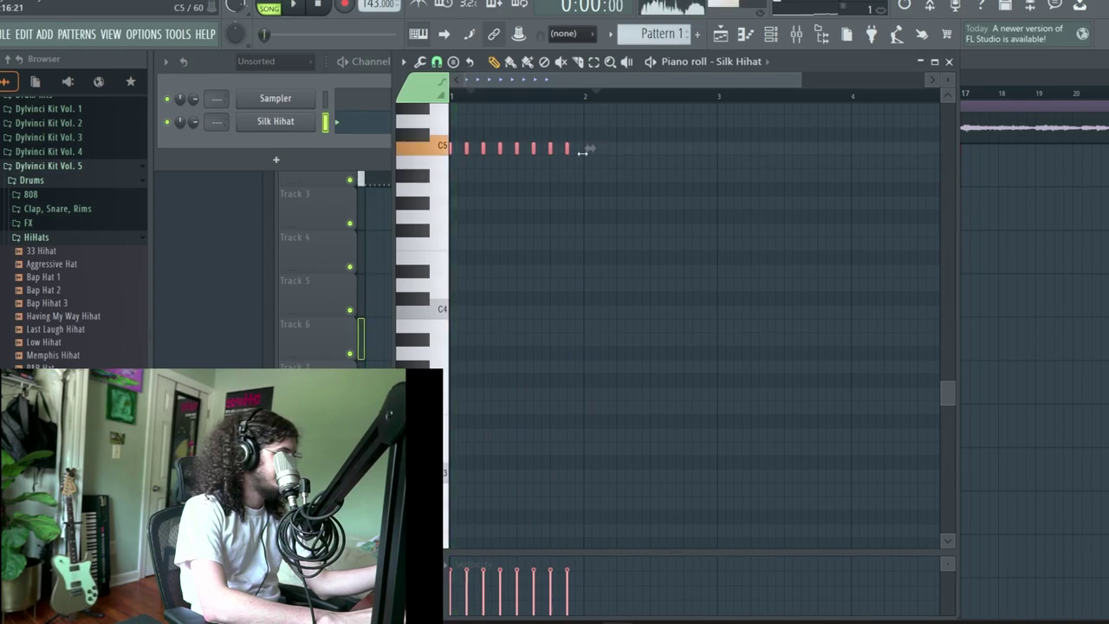
{"action": "key", "text": "space"}
{"action": "left_click", "coordinate": [498, 168]}
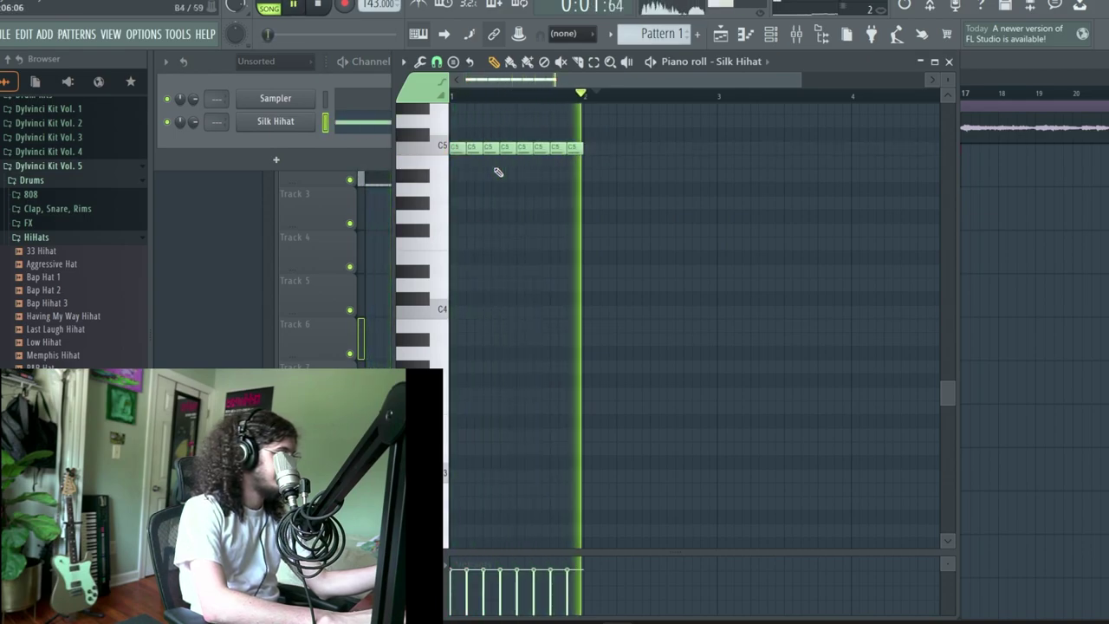
{"action": "key", "text": "space"}
Draw a syncopated two-bar C5 rhythm for Silk Hihat, duplicate it through bar 8, and close the piano roll.
{"action": "left_click_drag", "start_coordinate": [474, 149], "coordinate": [575, 150]}
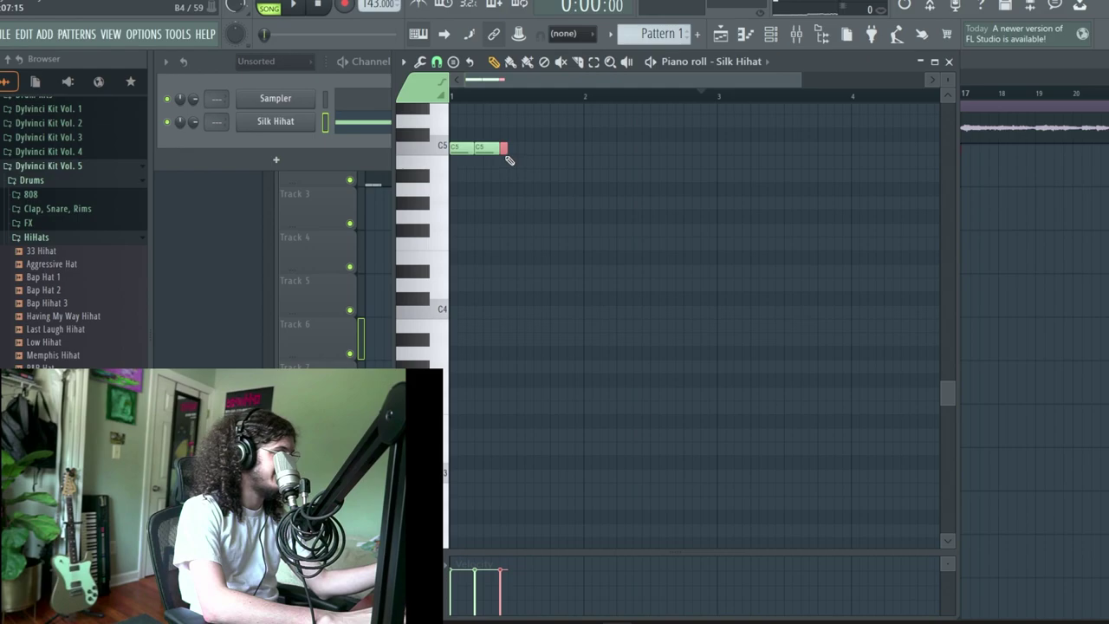
{"action": "left_click_drag", "start_coordinate": [518, 148], "coordinate": [665, 149]}
{"action": "key", "text": "space"}
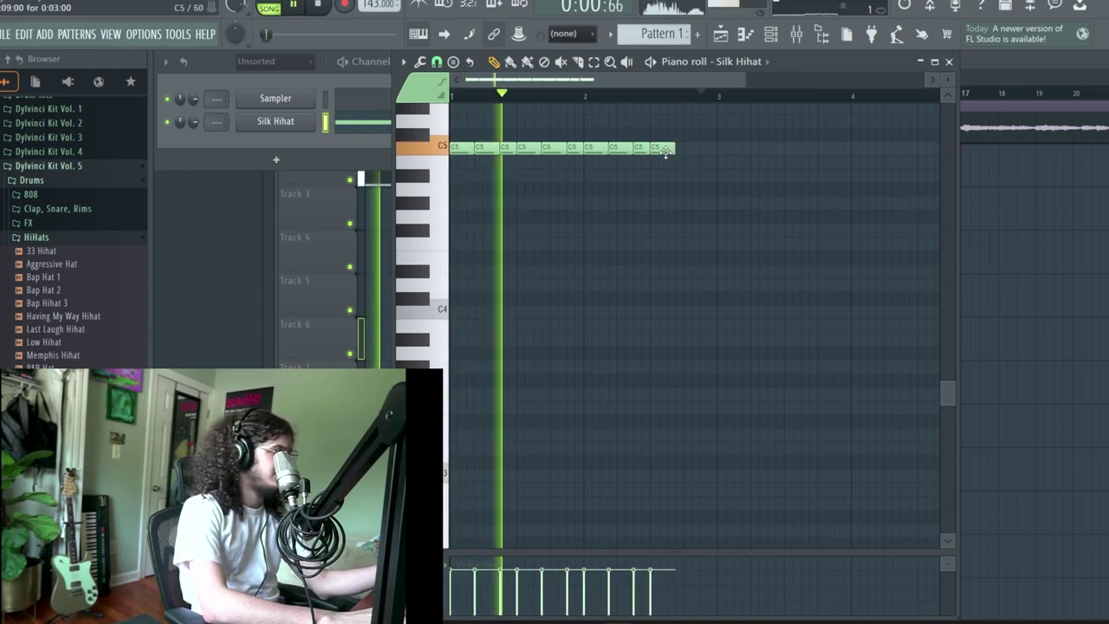
{"action": "key", "text": "ctrl+b"}
{"action": "key", "text": "ctrl+b"}
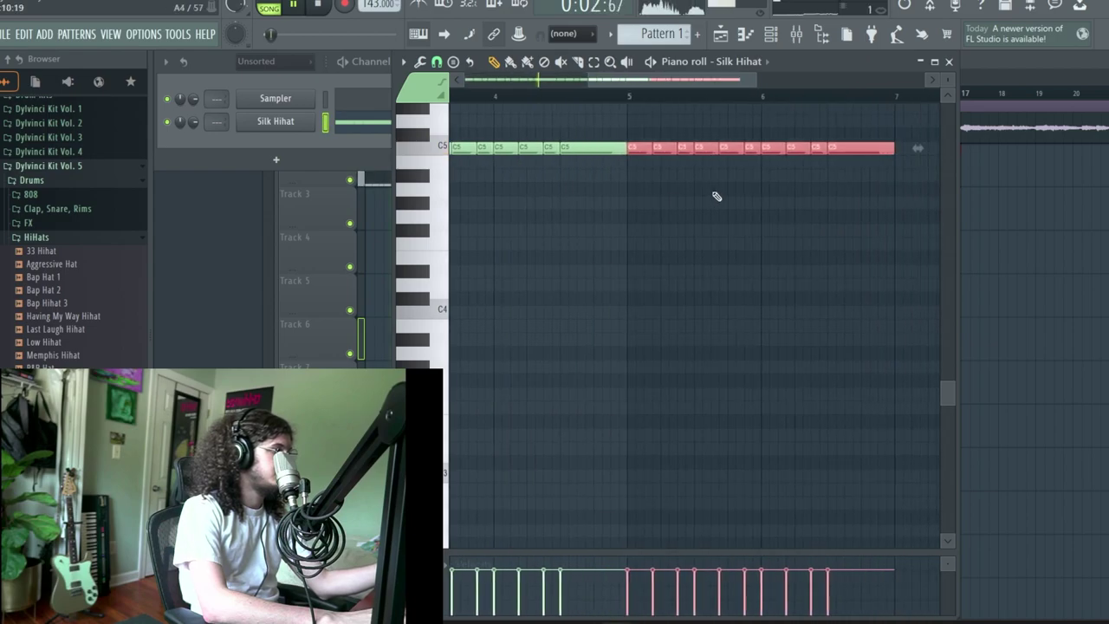
{"action": "left_click", "coordinate": [948, 61]}
Add Low Clap from the Clap, Snare, Rims folder as a channel and place a C5 note on beat three of bar 1.
{"action": "left_click", "coordinate": [57, 208]}
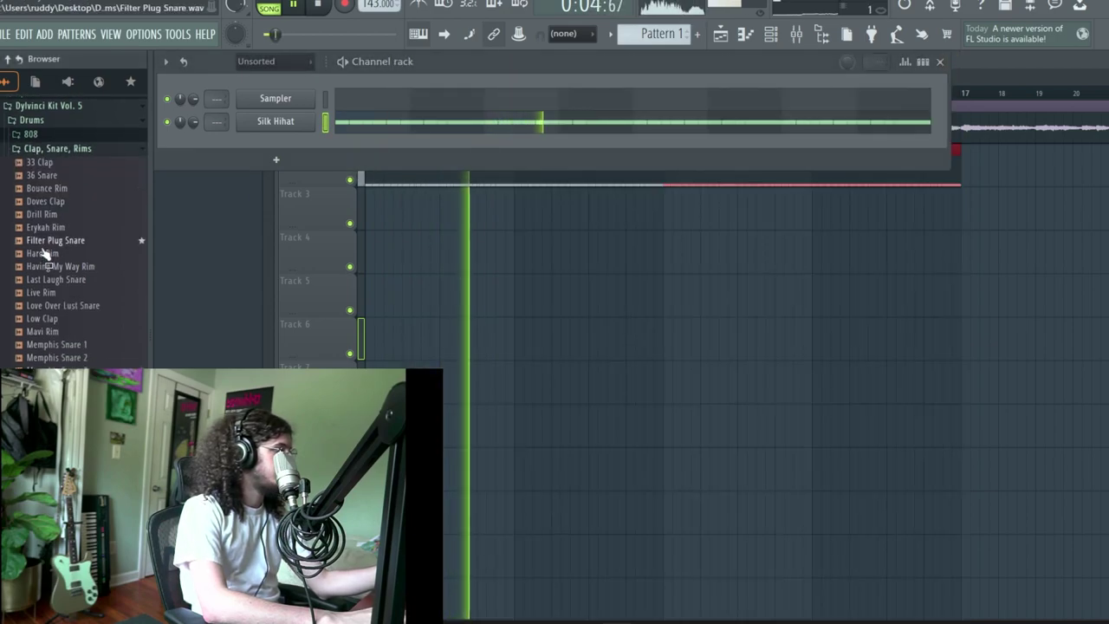
{"action": "left_click_drag", "start_coordinate": [79, 322], "coordinate": [359, 159]}
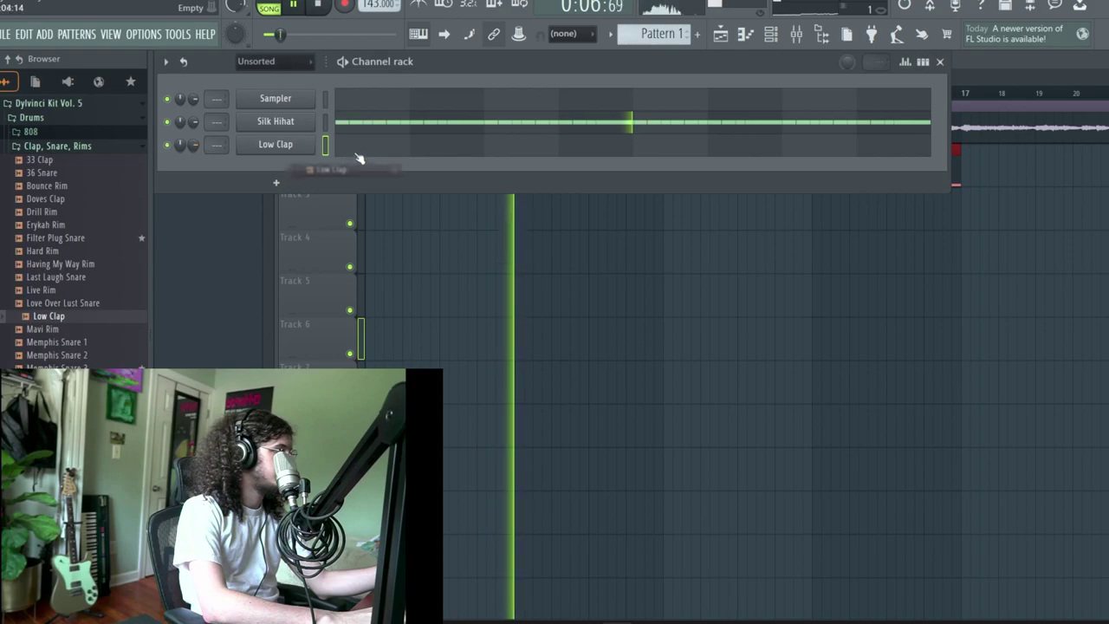
{"action": "left_click", "coordinate": [358, 154]}
{"action": "left_click_drag", "start_coordinate": [458, 190], "coordinate": [80, 179]}
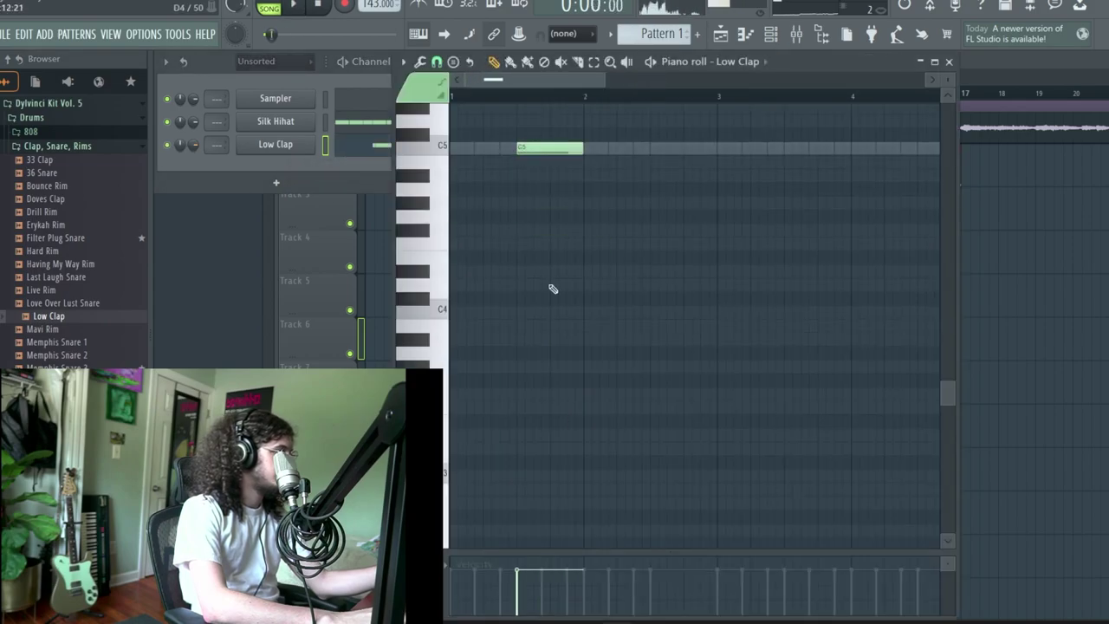
Repeat the Low Clap C5 note on beat three of every bar through bar 8.
{"action": "left_click_drag", "start_coordinate": [645, 176], "coordinate": [652, 142]}
{"action": "key", "text": "ctrl+b"}
{"action": "left_click_drag", "start_coordinate": [745, 148], "coordinate": [811, 160]}
{"action": "scroll", "coordinate": [797, 230], "scroll_direction": "down", "scroll_amount": 5}
{"action": "right_click", "coordinate": [782, 260]}
{"action": "key", "text": "ctrl+b"}
{"action": "left_click_drag", "start_coordinate": [643, 150], "coordinate": [663, 153]}
{"action": "right_click", "coordinate": [774, 528]}
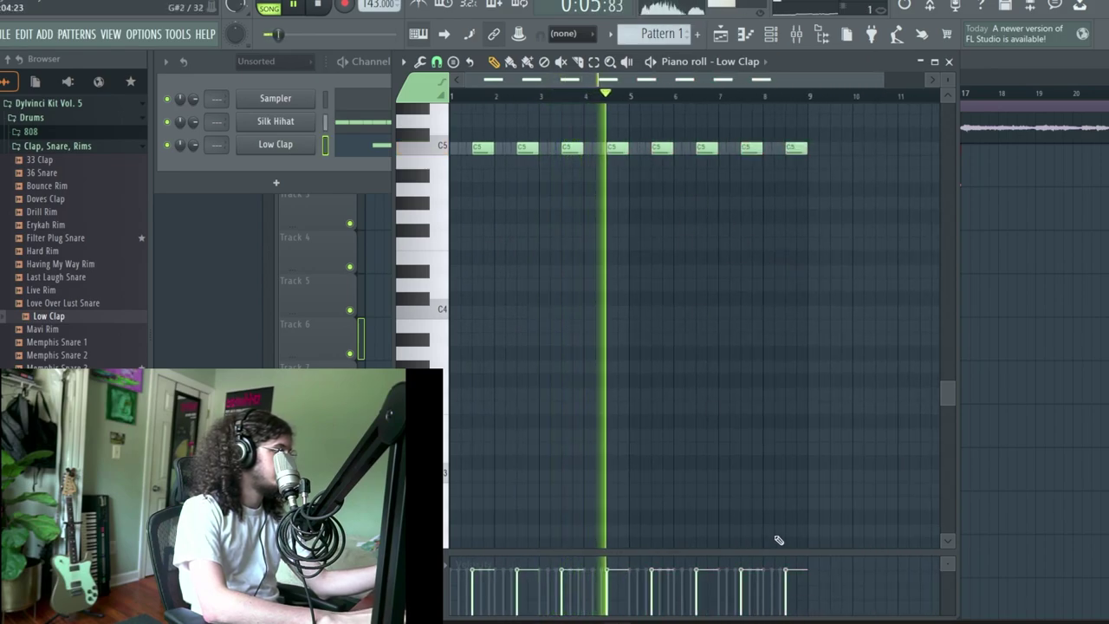
Audition other claps and snares in the kit and add Memphis Snare 3 as a new channel.
{"action": "scroll", "coordinate": [112, 305], "scroll_direction": "down", "scroll_amount": 6}
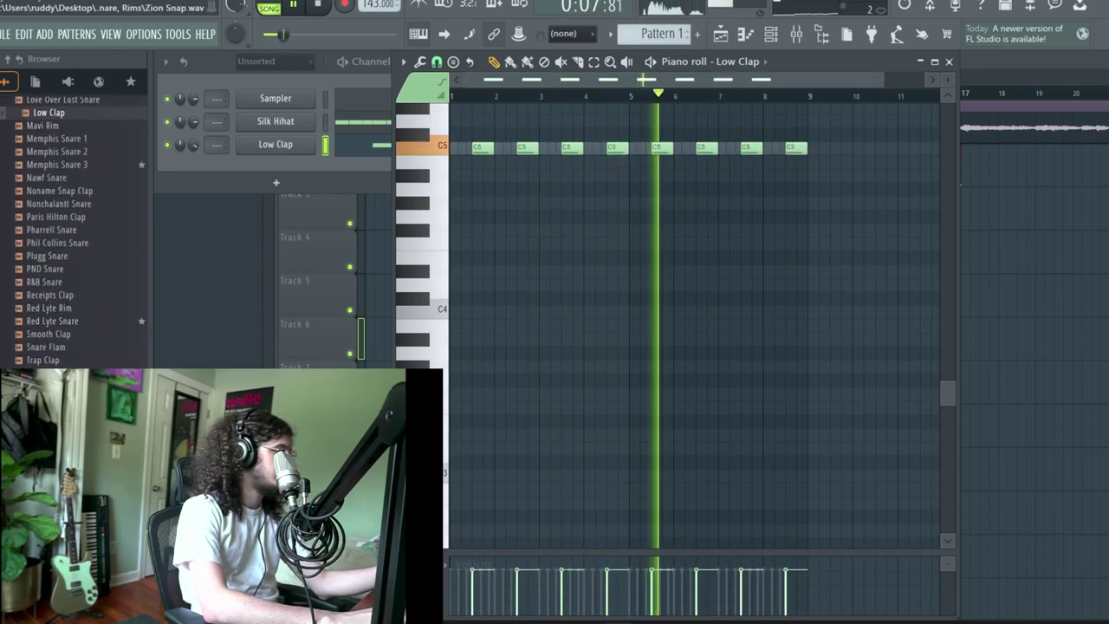
{"action": "left_click", "coordinate": [76, 188]}
{"action": "scroll", "coordinate": [78, 199], "scroll_direction": "up", "scroll_amount": 2}
{"action": "left_click", "coordinate": [78, 198]}
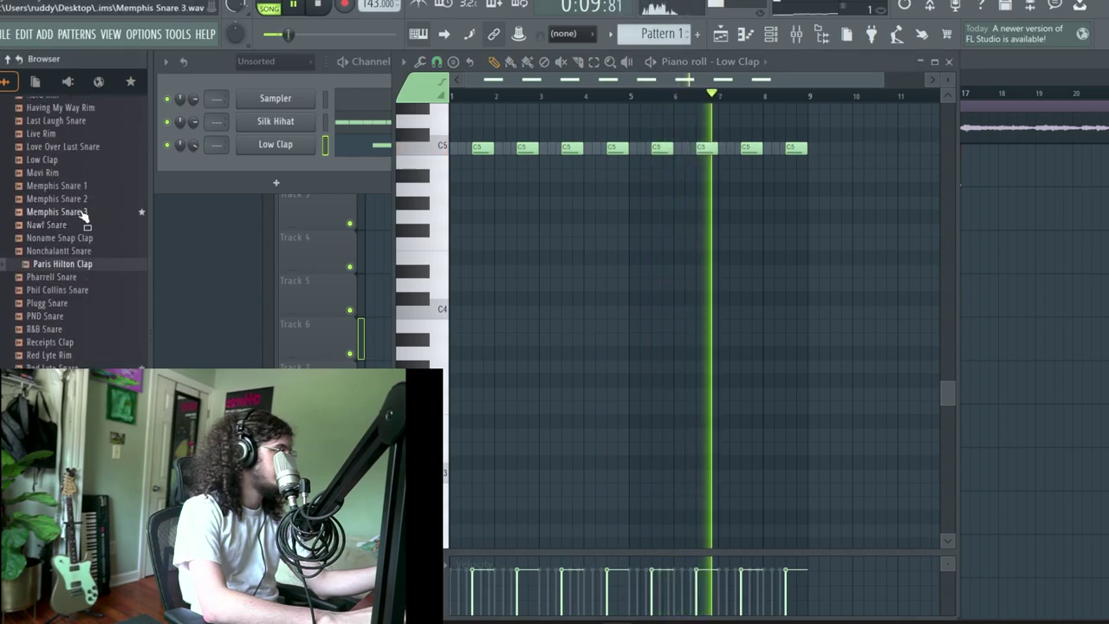
{"action": "left_click", "coordinate": [83, 211]}
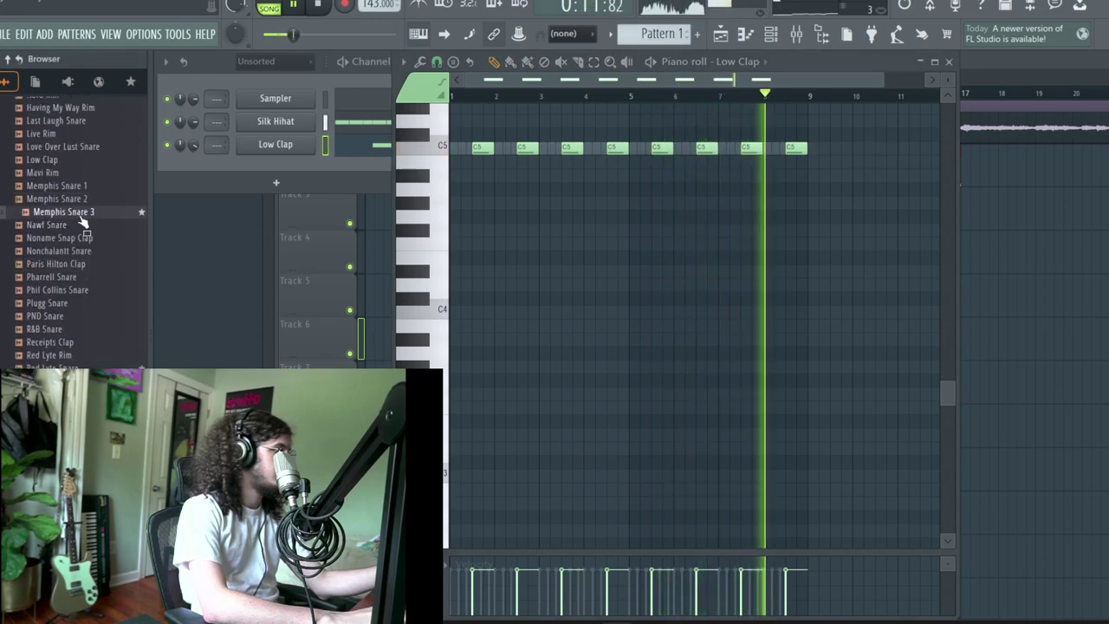
{"action": "left_click_drag", "start_coordinate": [311, 176], "coordinate": [313, 178]}
Place Memphis Snare 3 C5 notes early in bar 2, late in bar 3, and early in bar 4, duplicating the phrase into bars 5–8.
{"action": "scroll", "coordinate": [463, 257], "scroll_direction": "up", "scroll_amount": 3}
{"action": "left_click_drag", "start_coordinate": [455, 125], "coordinate": [581, 149]}
{"action": "left_click", "coordinate": [784, 149]}
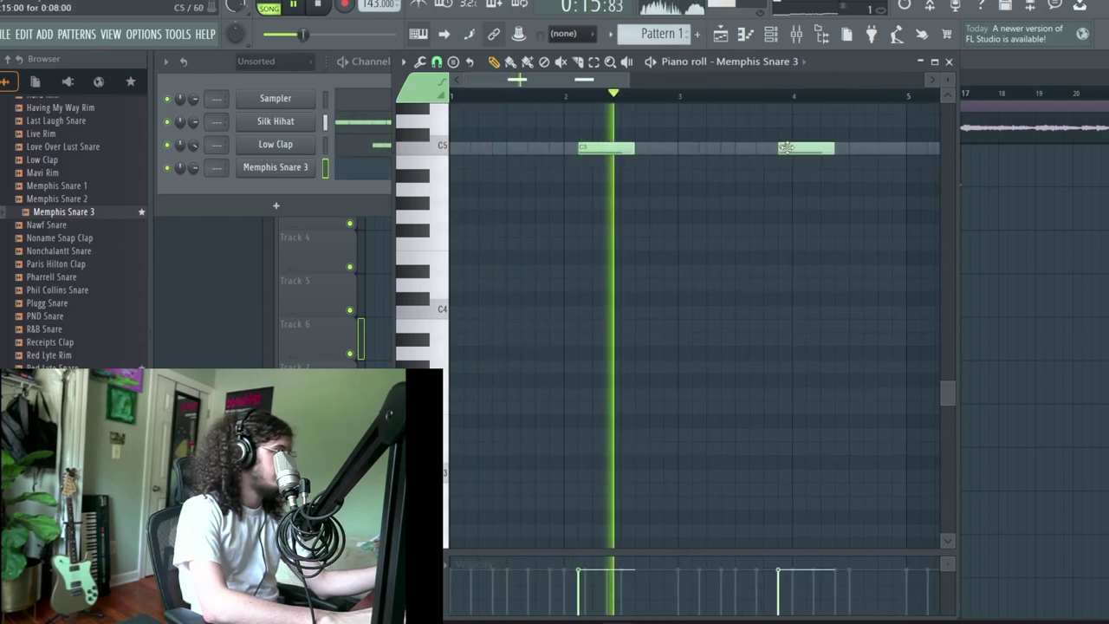
{"action": "mouse_move", "coordinate": [833, 154]}
{"action": "left_mouse_down"}
{"action": "mouse_move", "coordinate": [794, 151]}
{"action": "mouse_move", "coordinate": [821, 153]}
{"action": "left_mouse_up"}
{"action": "scroll", "coordinate": [817, 190], "scroll_direction": "down", "scroll_amount": 2}
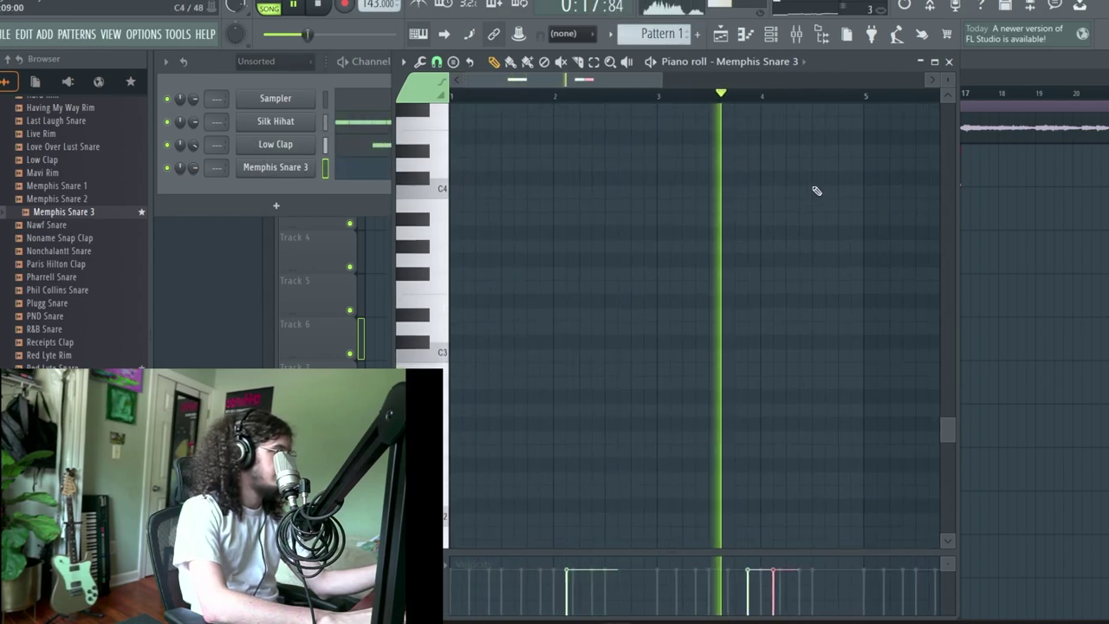
{"action": "scroll", "coordinate": [805, 215], "scroll_direction": "up", "scroll_amount": 2}
{"action": "scroll", "coordinate": [805, 215], "scroll_direction": "down", "scroll_amount": 1}
{"action": "left_click", "coordinate": [785, 247], "text": "ctrl"}
{"action": "key", "text": "ctrl+b"}
{"action": "left_click_drag", "start_coordinate": [714, 271], "coordinate": [847, 264]}
{"action": "left_click", "coordinate": [863, 221], "text": "ctrl"}
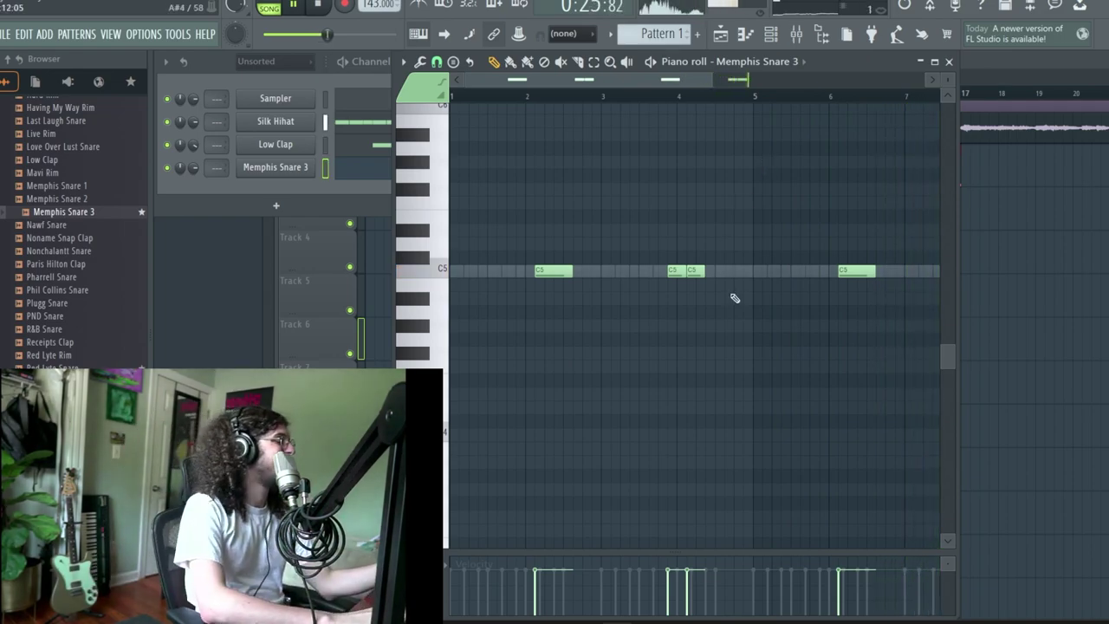
Try quantizing the Memphis Snare 3 notes, undo the change, and stop playback.
{"action": "scroll", "coordinate": [732, 296], "scroll_direction": "down", "scroll_amount": 2}
{"action": "key", "text": "ctrl+q"}
{"action": "key", "text": "ctrl+z"}
{"action": "scroll", "coordinate": [501, 277], "scroll_direction": "up", "scroll_amount": 2}
{"action": "key", "text": "space"}
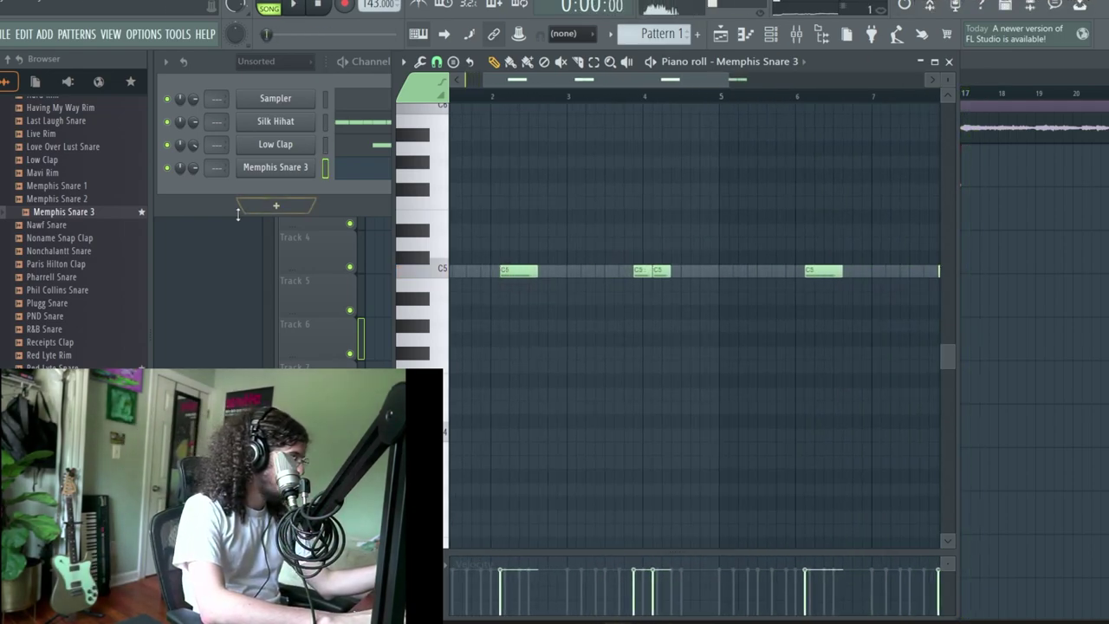
Swap the Low Clap sample for Mavi Rim and then Smooth Clap, and replace Memphis Snare 3 with Plugg Snare.
{"action": "left_click", "coordinate": [219, 206]}
{"action": "left_click_drag", "start_coordinate": [70, 171], "coordinate": [268, 144]}
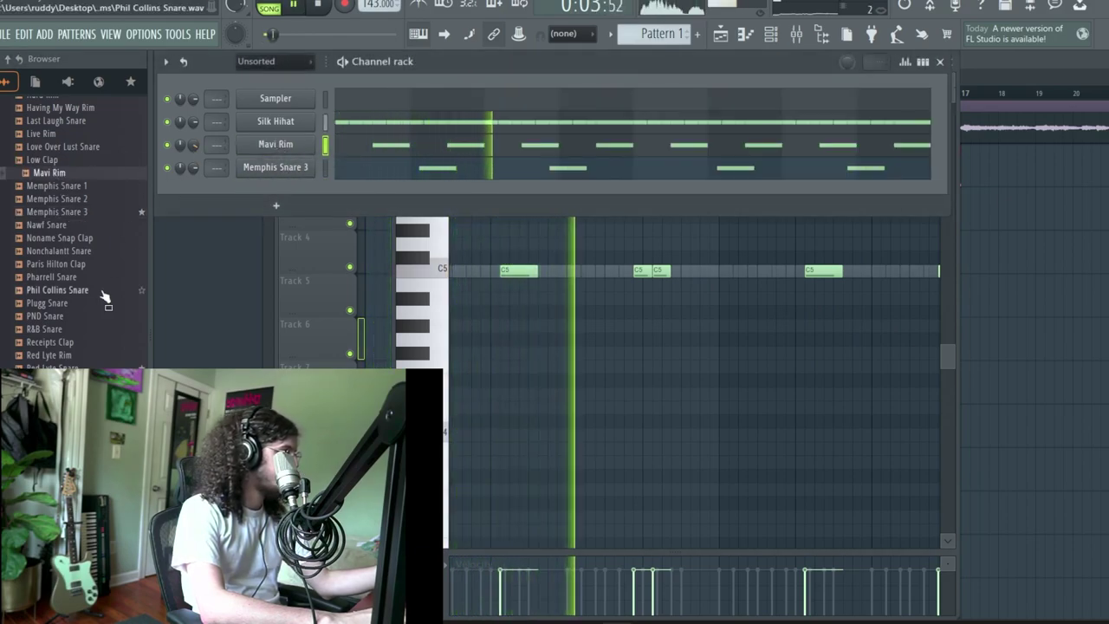
{"action": "left_click_drag", "start_coordinate": [56, 433], "coordinate": [284, 149]}
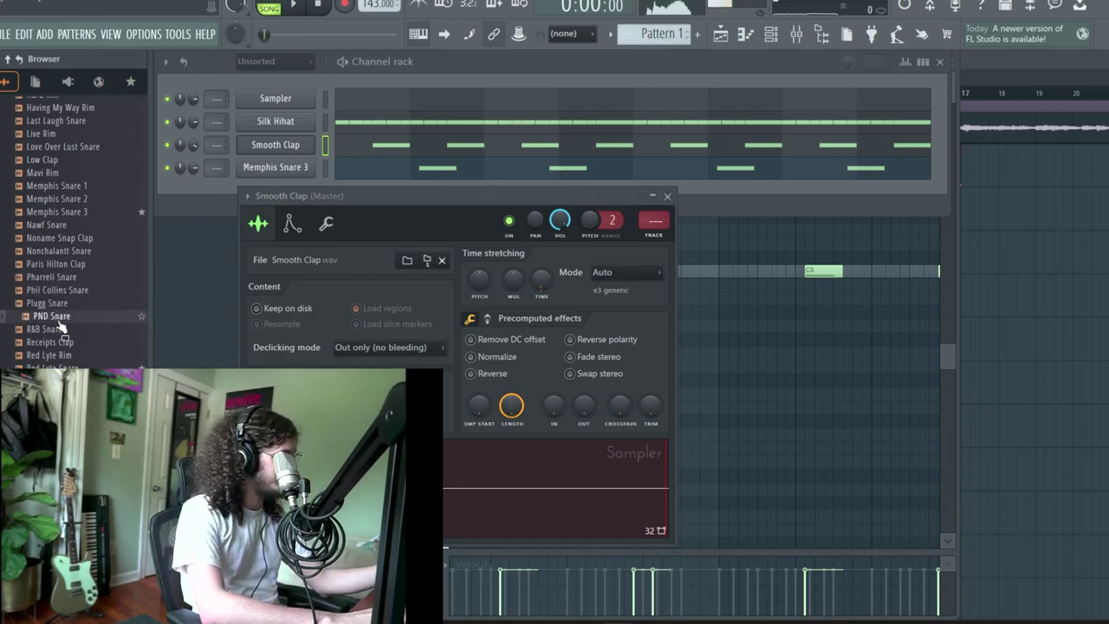
{"action": "left_click_drag", "start_coordinate": [303, 166], "coordinate": [303, 166]}
{"action": "key", "text": "space"}
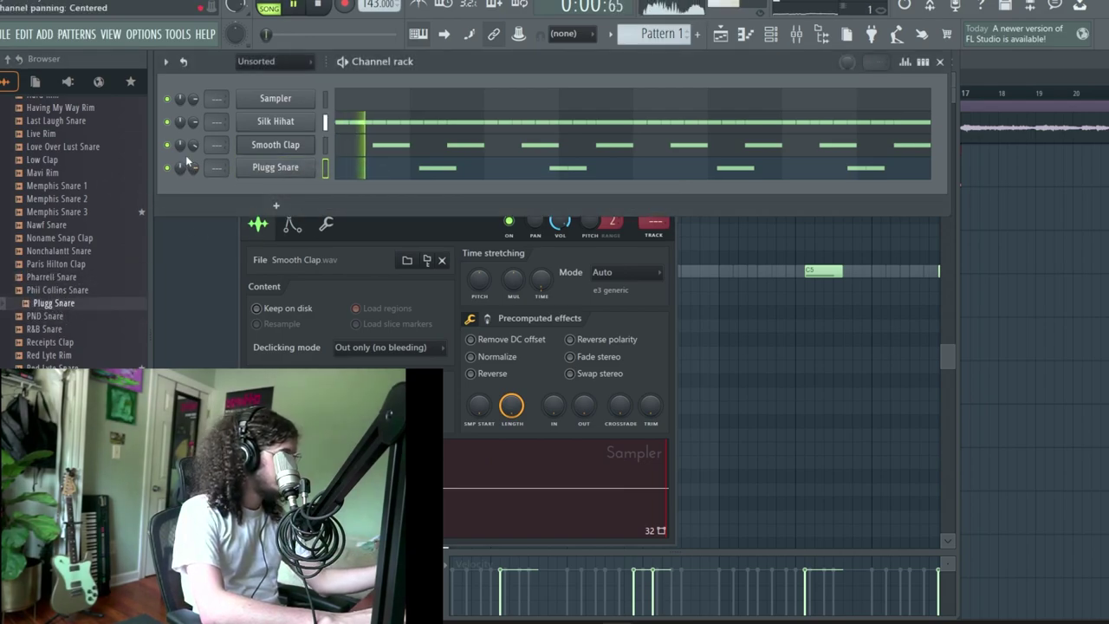
Audition Long Plug 808 and Short Spinz 808 in the 808 folder and add Spinz 808 V3 as a new channel.
{"action": "scroll", "coordinate": [78, 199], "scroll_direction": "up", "scroll_amount": 4}
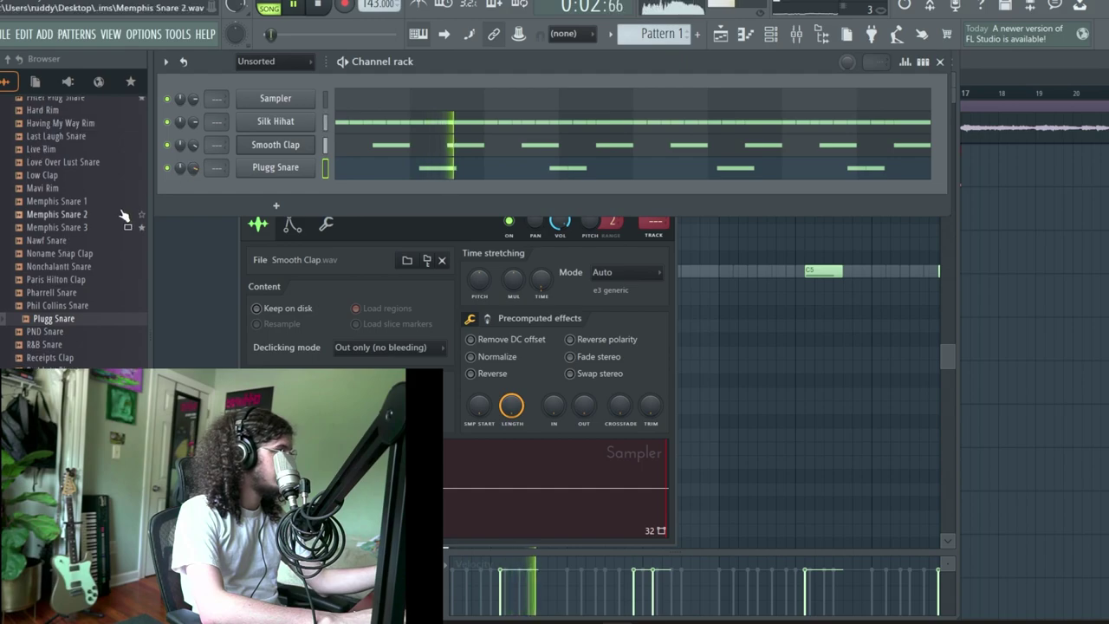
{"action": "left_click_drag", "start_coordinate": [41, 173], "coordinate": [73, 186]}
{"action": "left_click", "coordinate": [74, 131]}
{"action": "left_click", "coordinate": [74, 185]}
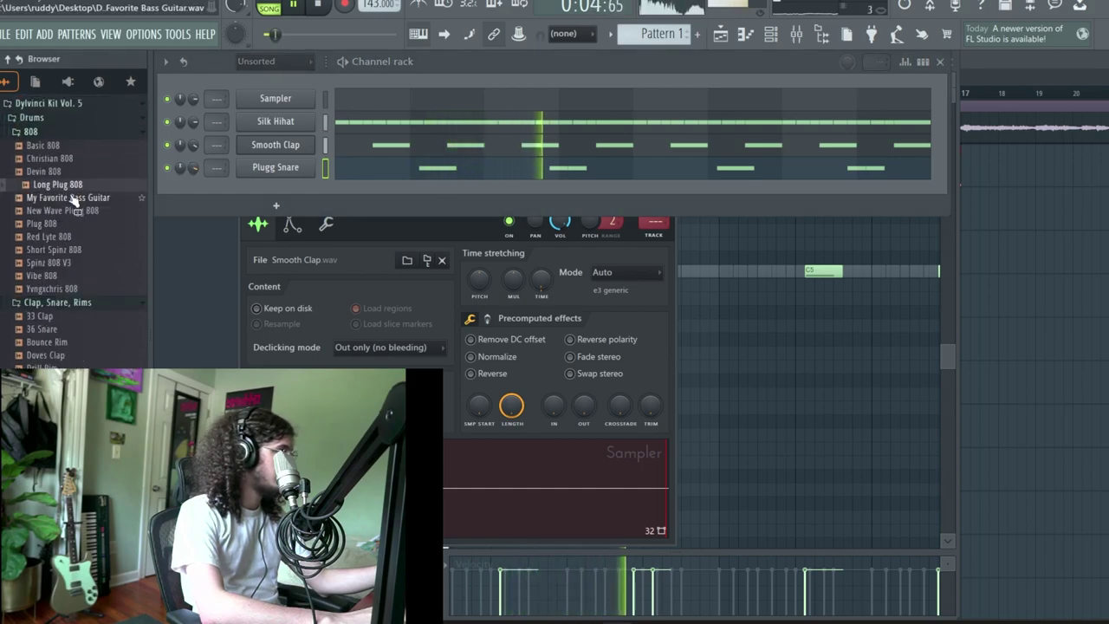
{"action": "left_click", "coordinate": [73, 249]}
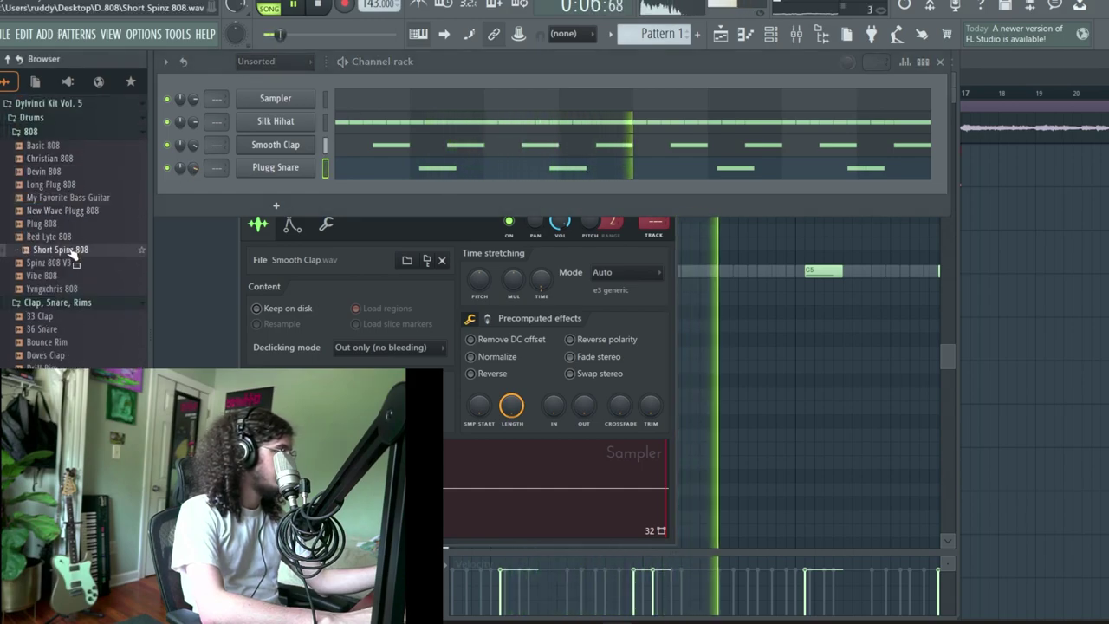
{"action": "left_click_drag", "start_coordinate": [69, 262], "coordinate": [301, 192]}
Open Spinz 808 V3 in the piano roll, place a C5 note at bar 1, and delete the two notes stacked at bar 2.
{"action": "right_click", "coordinate": [299, 191]}
{"action": "left_click", "coordinate": [349, 281]}
{"action": "left_click", "coordinate": [377, 194]}
{"action": "left_click_drag", "start_coordinate": [541, 270], "coordinate": [457, 270]}
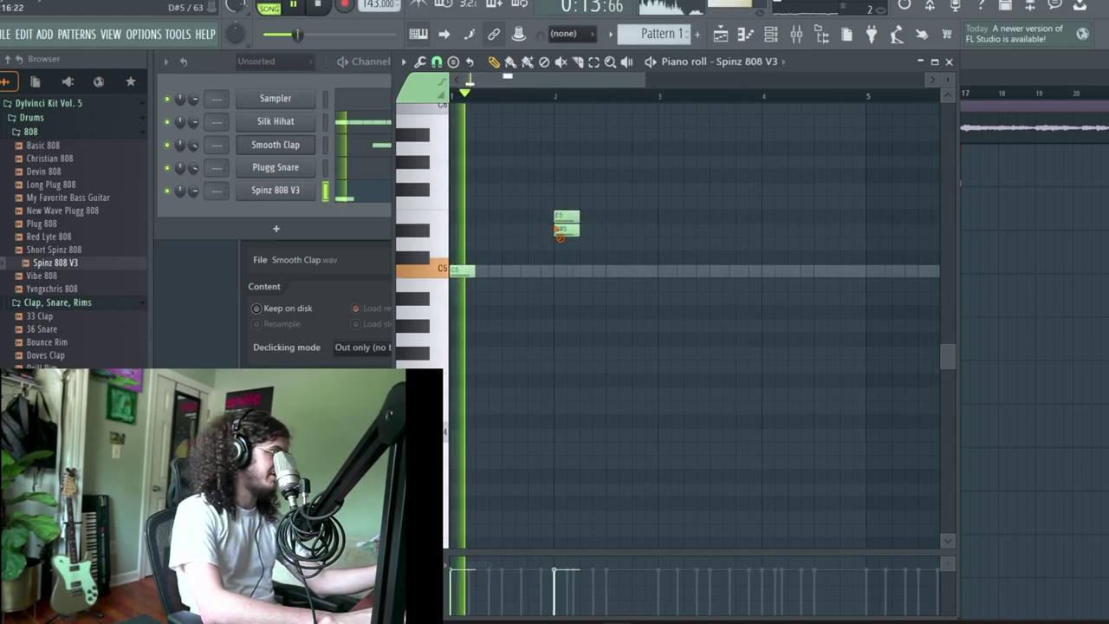
{"action": "right_click", "coordinate": [557, 229]}
{"action": "right_click", "coordinate": [562, 216]}
Extend the 808 line with C5 in bar 2, D5 at bar 3, and F5, A#4, and B4 in bar 4, then duplicate it into bars 5–8.
{"action": "left_click_drag", "start_coordinate": [595, 269], "coordinate": [580, 265]}
{"action": "left_click", "coordinate": [660, 245]}
{"action": "left_click_drag", "start_coordinate": [752, 193], "coordinate": [789, 207]}
{"action": "left_click_drag", "start_coordinate": [828, 176], "coordinate": [829, 126]}
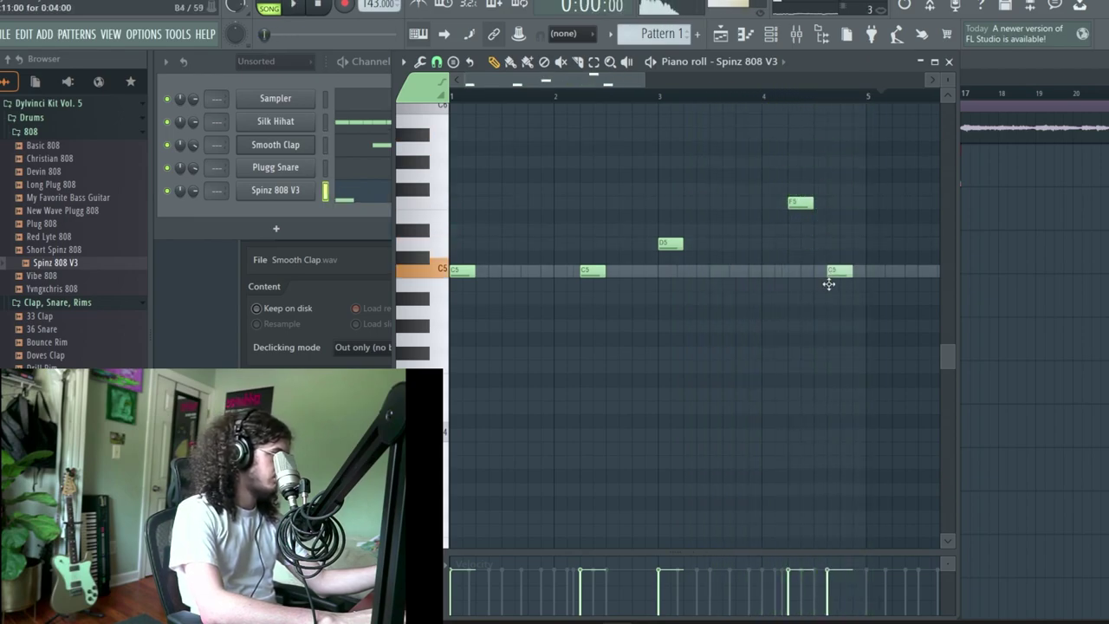
{"action": "left_click_drag", "start_coordinate": [823, 299], "coordinate": [827, 297]}
{"action": "left_click", "coordinate": [856, 284]}
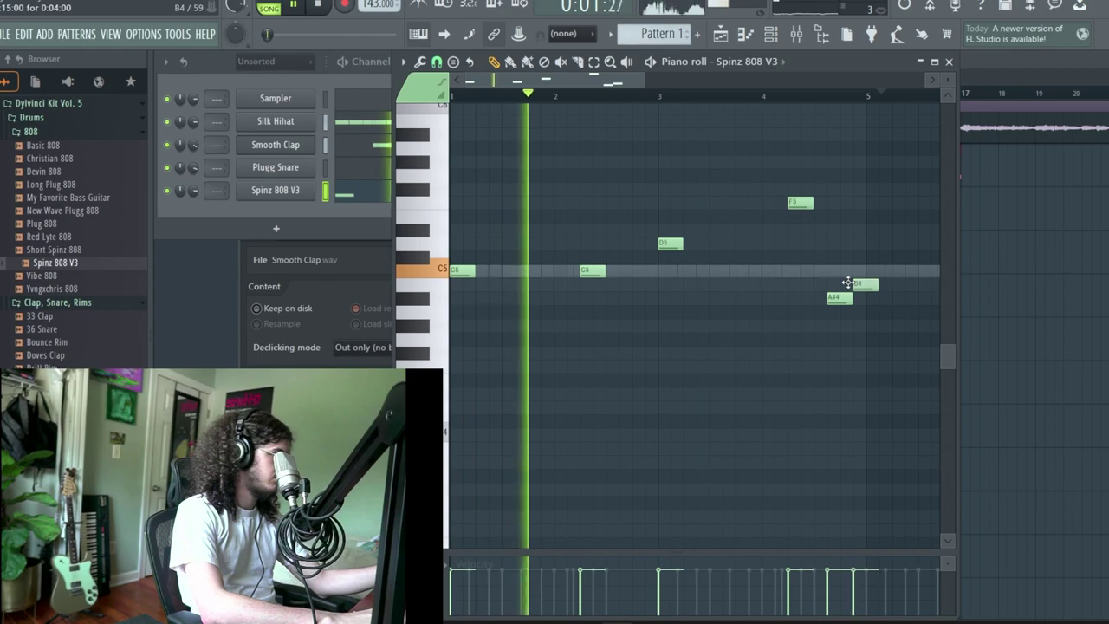
{"action": "key", "text": "ctrl+b"}
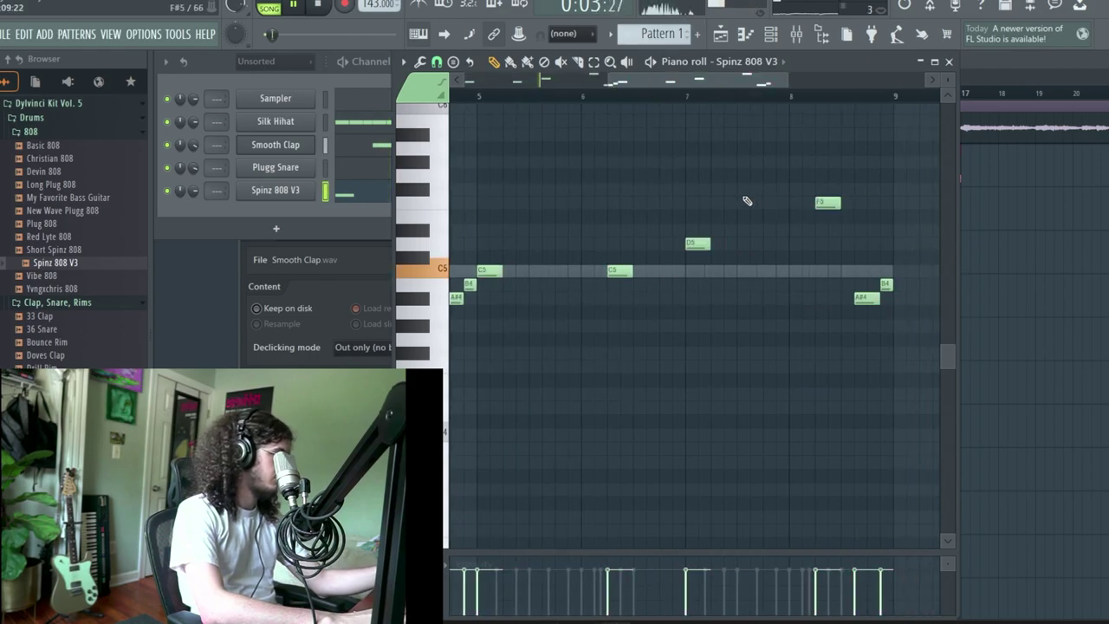
Remove the 808's B4 notes and add short C5 notes on beat four of bars 1 and 5.
{"action": "scroll", "coordinate": [543, 202], "scroll_direction": "down", "scroll_amount": 4}
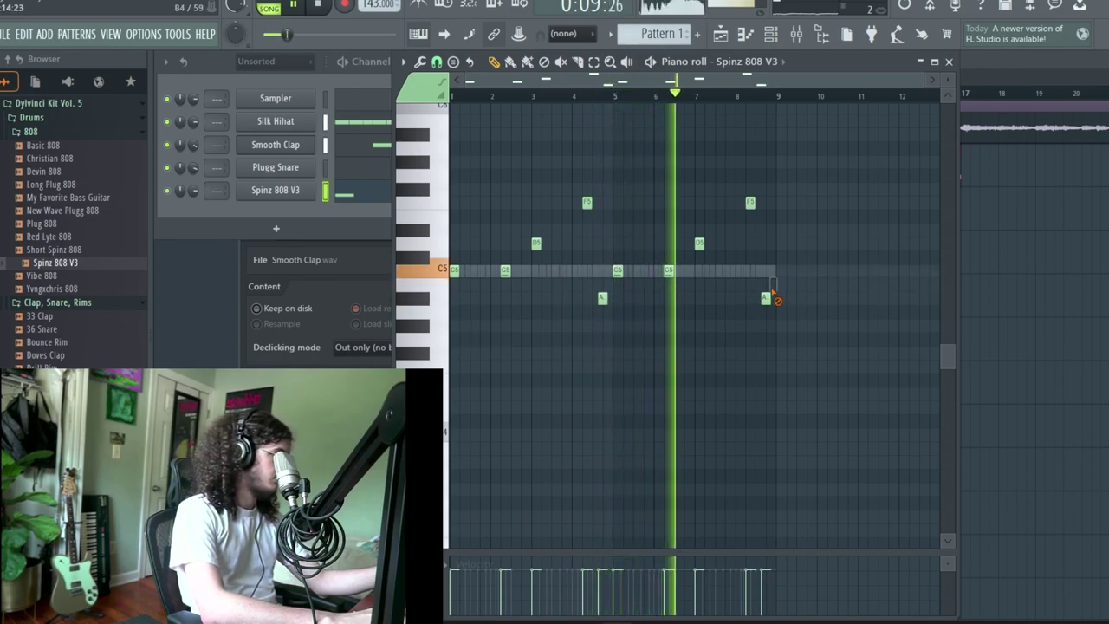
{"action": "scroll", "coordinate": [485, 282], "scroll_direction": "up", "scroll_amount": 3}
{"action": "left_click_drag", "start_coordinate": [508, 260], "coordinate": [504, 275]}
{"action": "left_click_drag", "start_coordinate": [823, 283], "coordinate": [815, 271]}
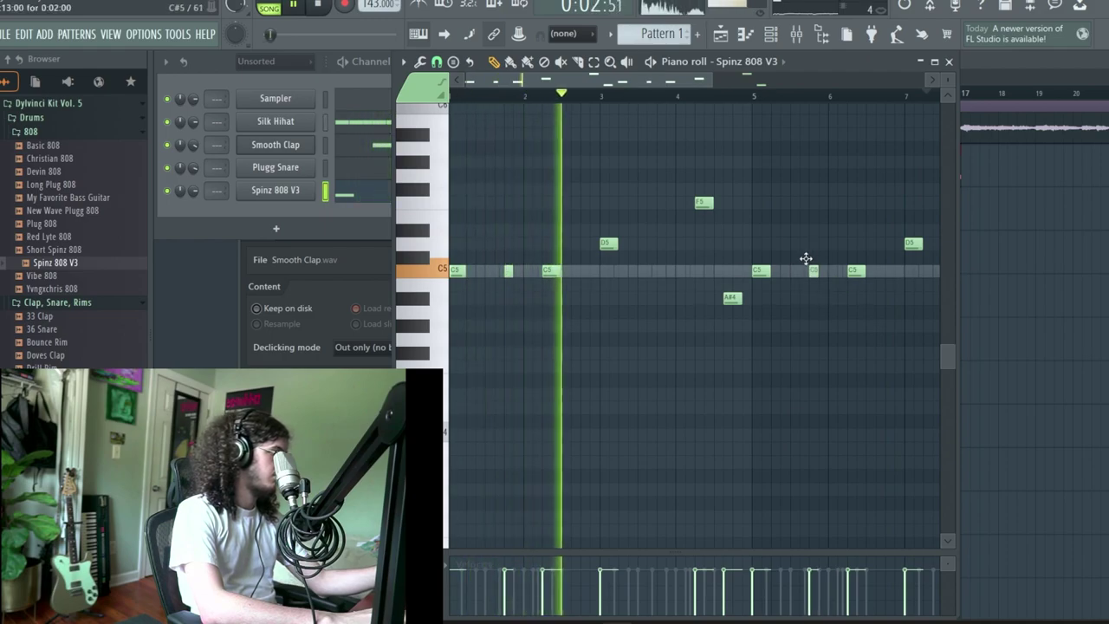
Delete the 808's C5 note in bar 2 and add short D5 notes on beat four of bars 3 and 7.
{"action": "right_click", "coordinate": [554, 271]}
{"action": "left_click_drag", "start_coordinate": [630, 244], "coordinate": [656, 244]}
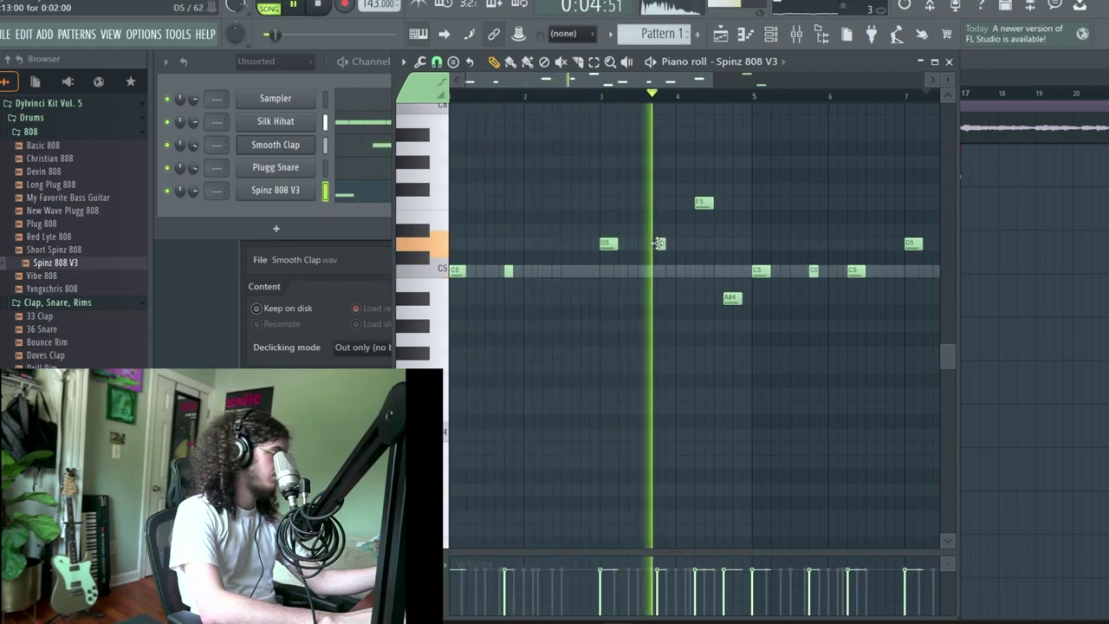
{"action": "scroll", "coordinate": [677, 260], "scroll_direction": "down", "scroll_amount": 3}
{"action": "scroll", "coordinate": [691, 270], "scroll_direction": "up", "scroll_amount": 2}
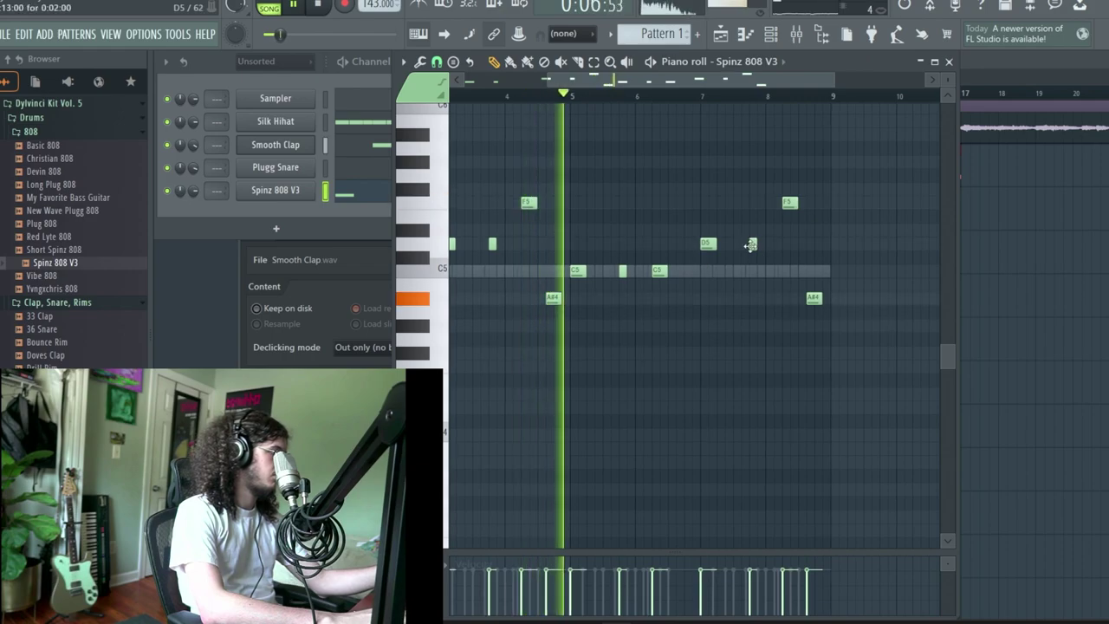
{"action": "scroll", "coordinate": [663, 211], "scroll_direction": "down", "scroll_amount": 3}
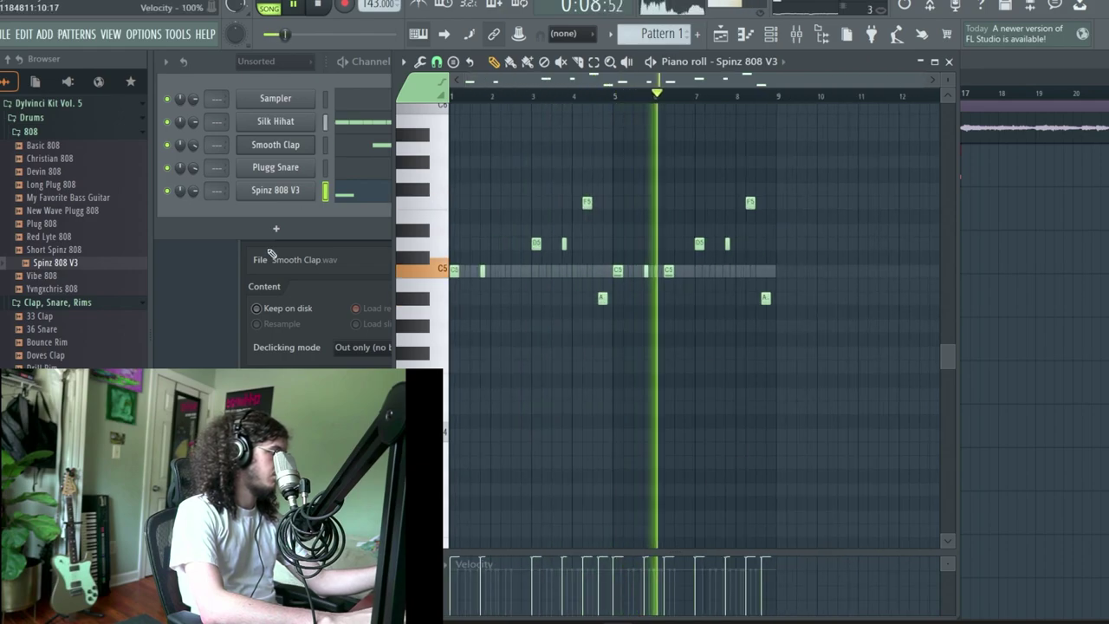
Close the 808's piano roll, show all channels in the rack, and add the Clav sample from the Perc folder.
{"action": "left_click", "coordinate": [950, 63]}
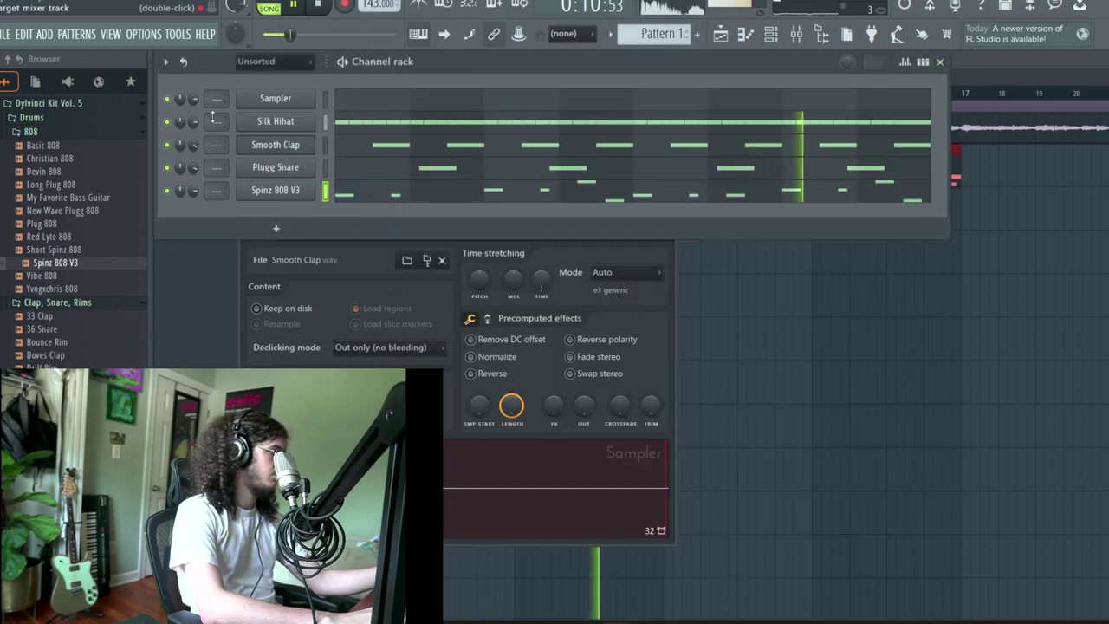
{"action": "left_click", "coordinate": [268, 77]}
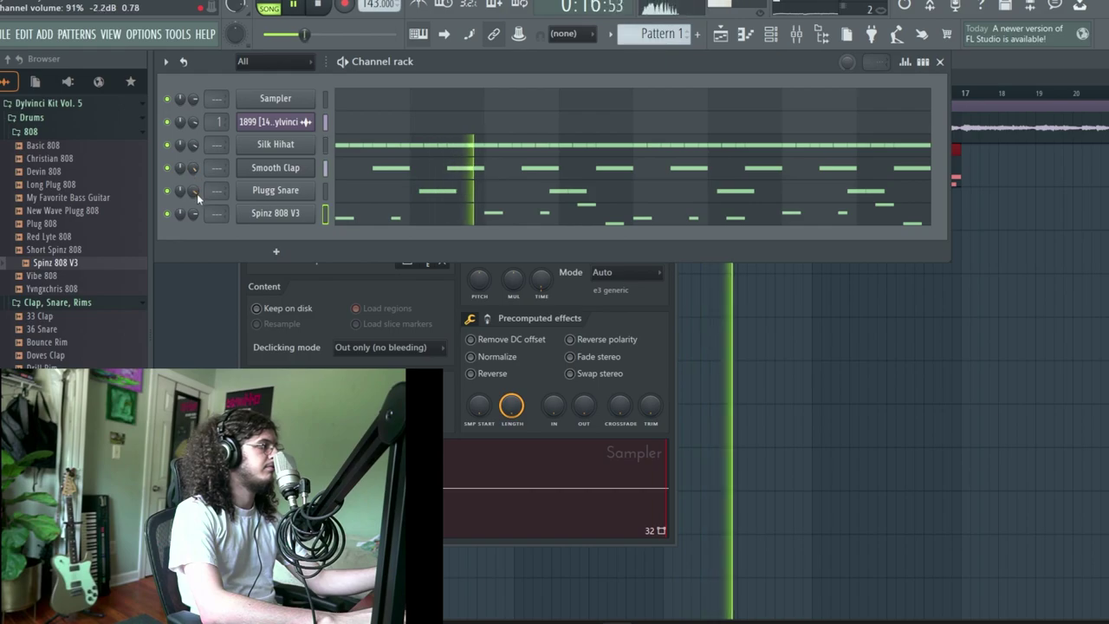
{"action": "scroll", "coordinate": [50, 302], "scroll_direction": "down", "scroll_amount": 10}
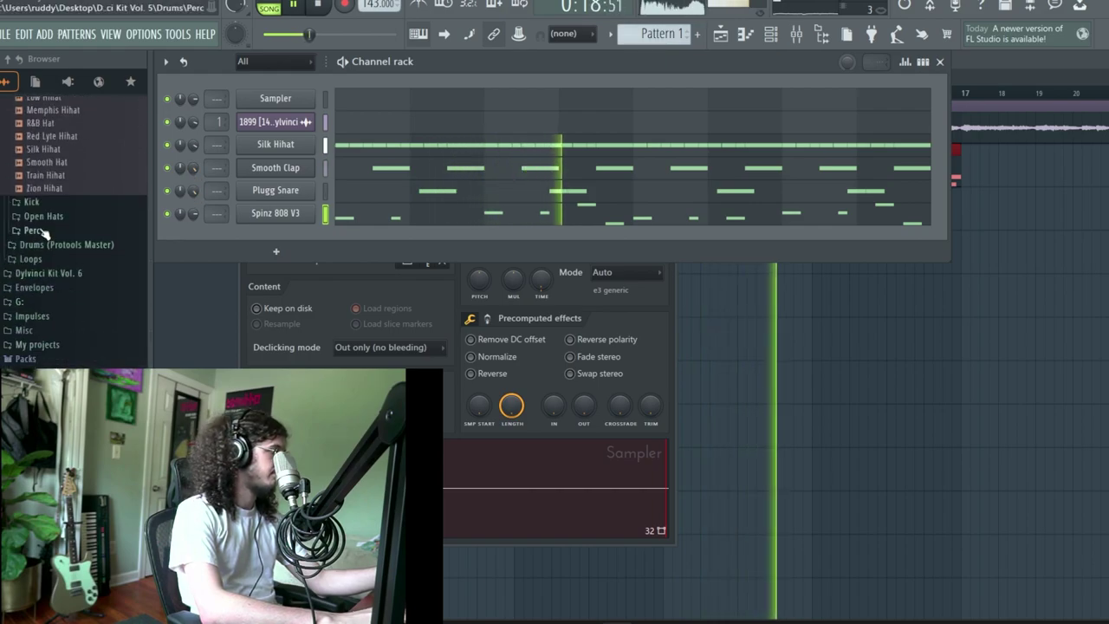
{"action": "left_click", "coordinate": [41, 231]}
{"action": "left_click_drag", "start_coordinate": [329, 256], "coordinate": [329, 246]}
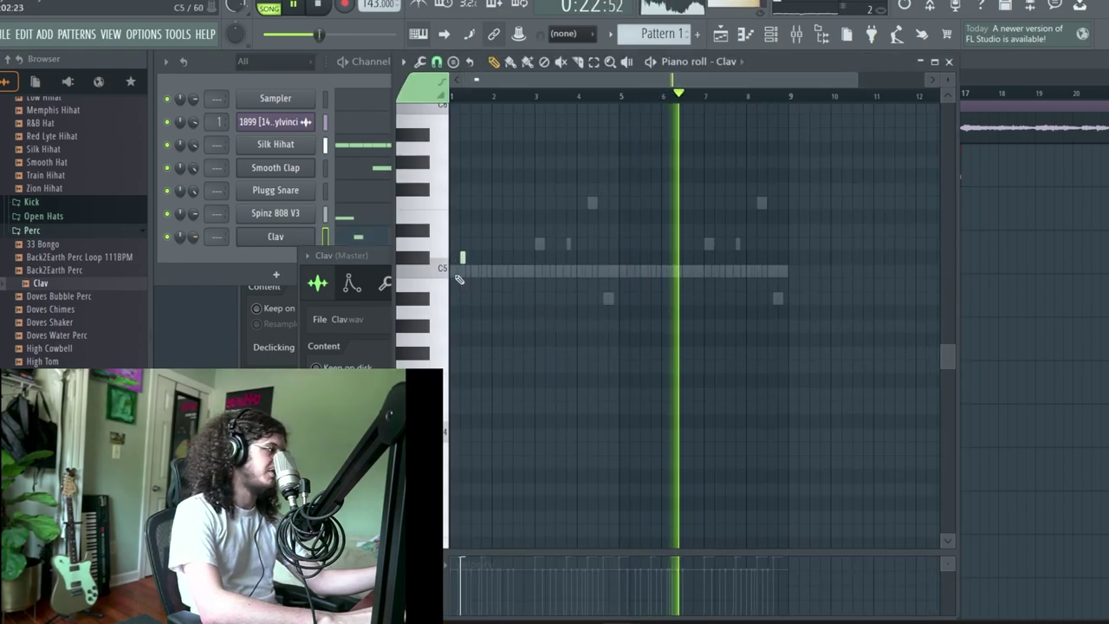
Try a Clav pattern of two adjacent C5 notes midway through bar 1 and one C5 note in bar 2.
{"action": "scroll", "coordinate": [459, 258], "scroll_direction": "up", "scroll_amount": 3}
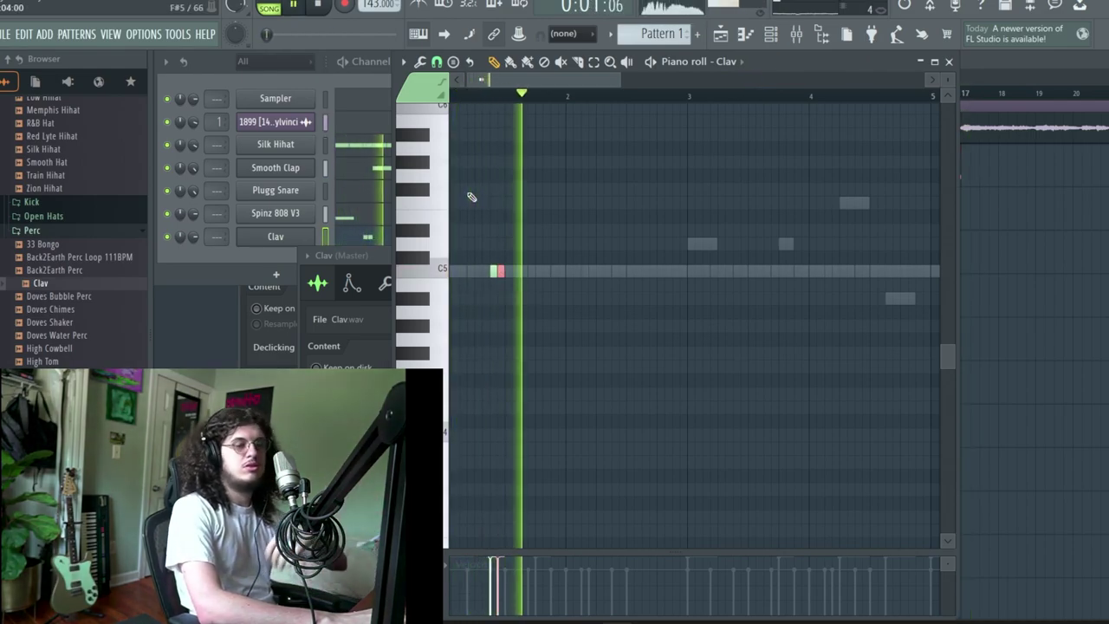
{"action": "left_click", "coordinate": [614, 260]}
{"action": "left_click_drag", "start_coordinate": [615, 263], "coordinate": [614, 271]}
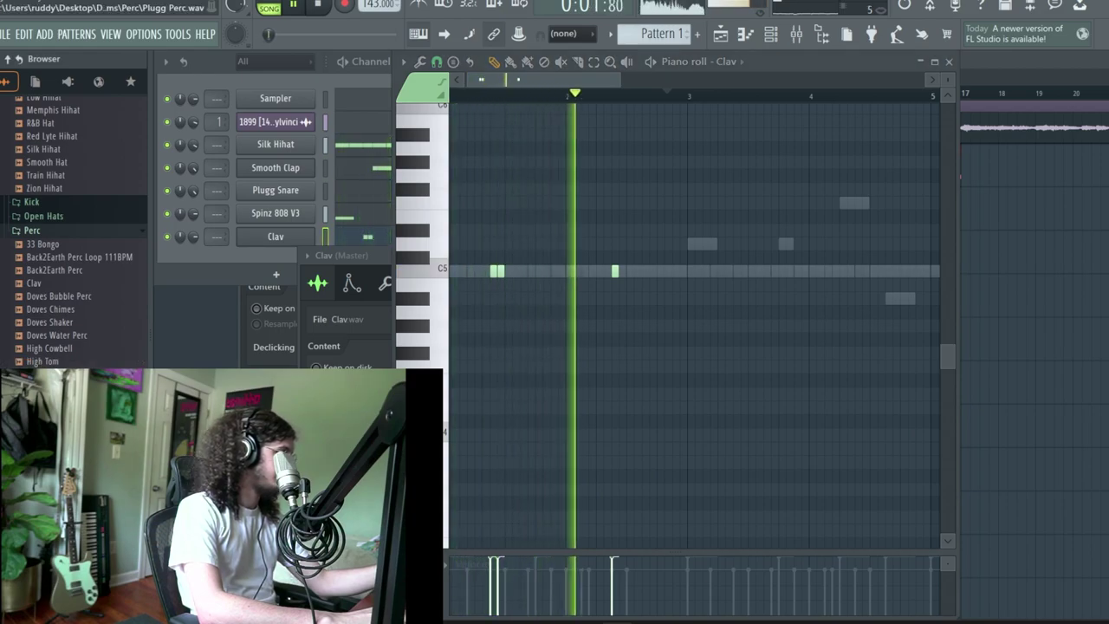
Add the Plugg Perc sample as a new channel and open it in the piano roll.
{"action": "left_click_drag", "start_coordinate": [44, 427], "coordinate": [259, 260]}
{"action": "key", "text": "space"}
{"action": "left_click", "coordinate": [386, 262]}
Place short Plugg Perc C5 notes, one early in bar 1 and two in bar 2, checking against playback.
{"action": "left_click", "coordinate": [552, 285]}
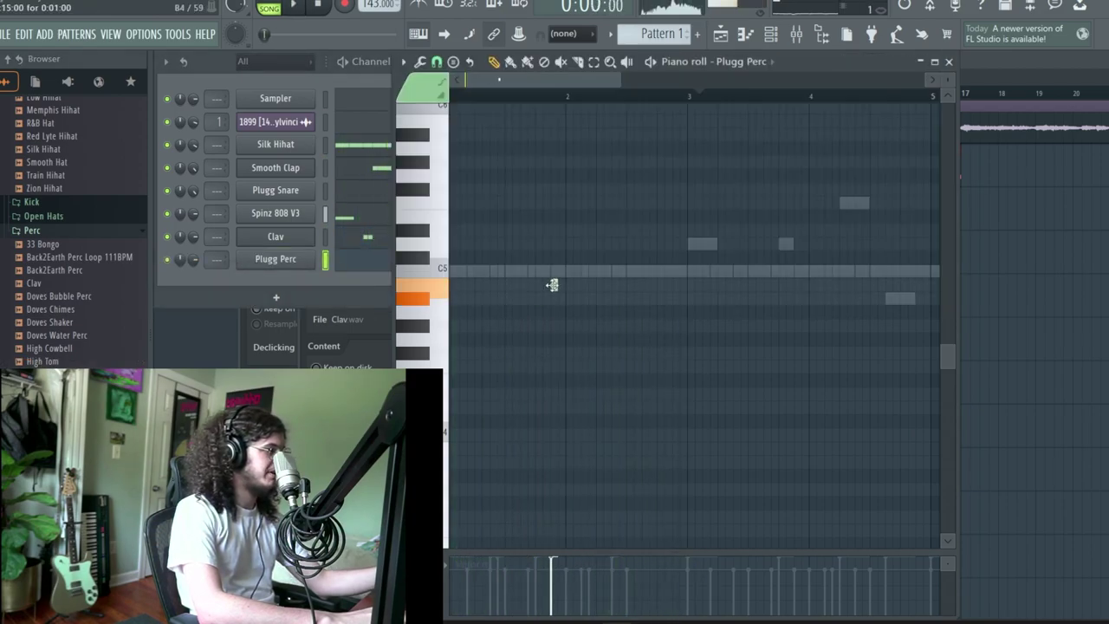
{"action": "key", "text": "space"}
{"action": "key", "text": "space"}
{"action": "left_click", "coordinate": [499, 271]}
{"action": "right_click", "coordinate": [500, 272]}
{"action": "key", "text": "space"}
{"action": "key", "text": "space"}
{"action": "left_click", "coordinate": [613, 272]}
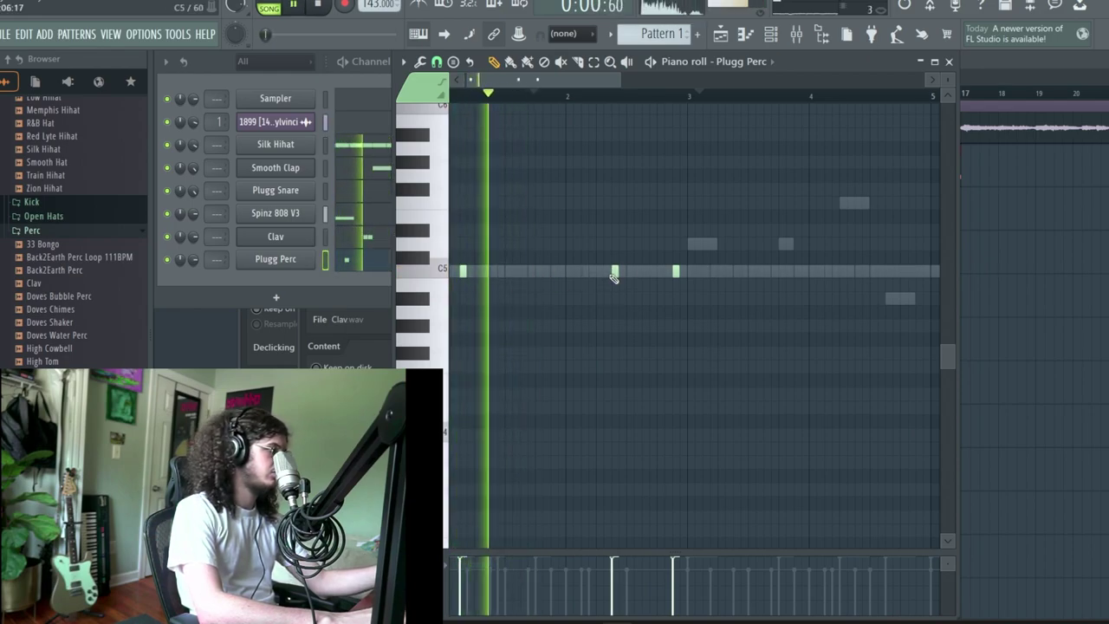
Replace the Clav notes with single C5 notes on beat two of bars 1 and 2.
{"action": "left_click", "coordinate": [375, 239]}
{"action": "right_click", "coordinate": [501, 272]}
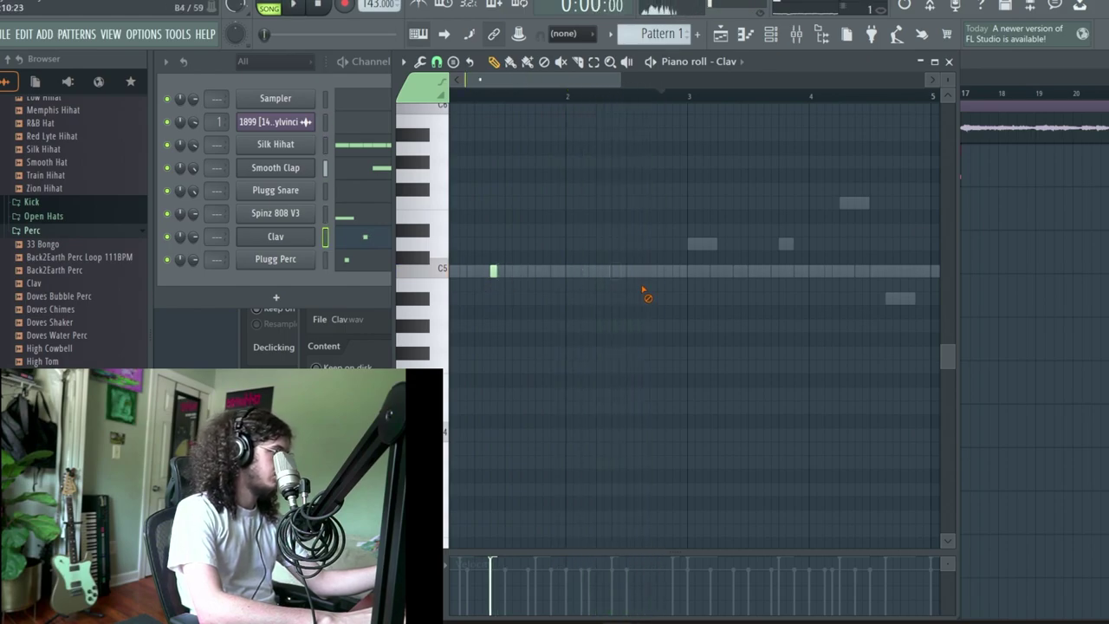
{"action": "key", "text": "space"}
{"action": "left_click", "coordinate": [598, 271]}
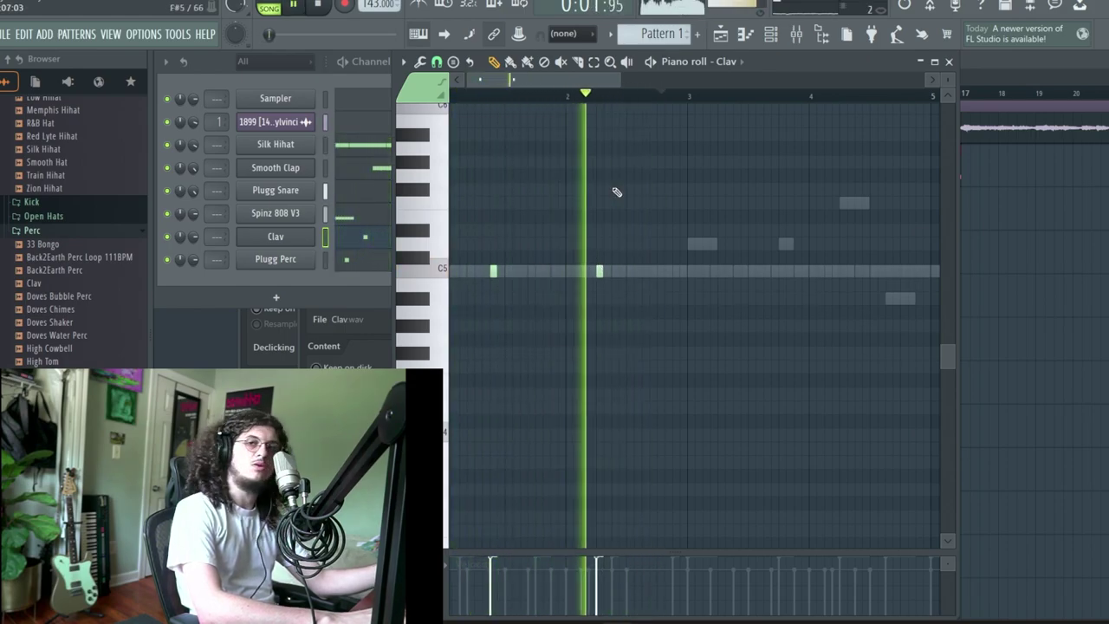
{"action": "right_click", "coordinate": [494, 271]}
{"action": "key", "text": "space"}
{"action": "left_click", "coordinate": [491, 270]}
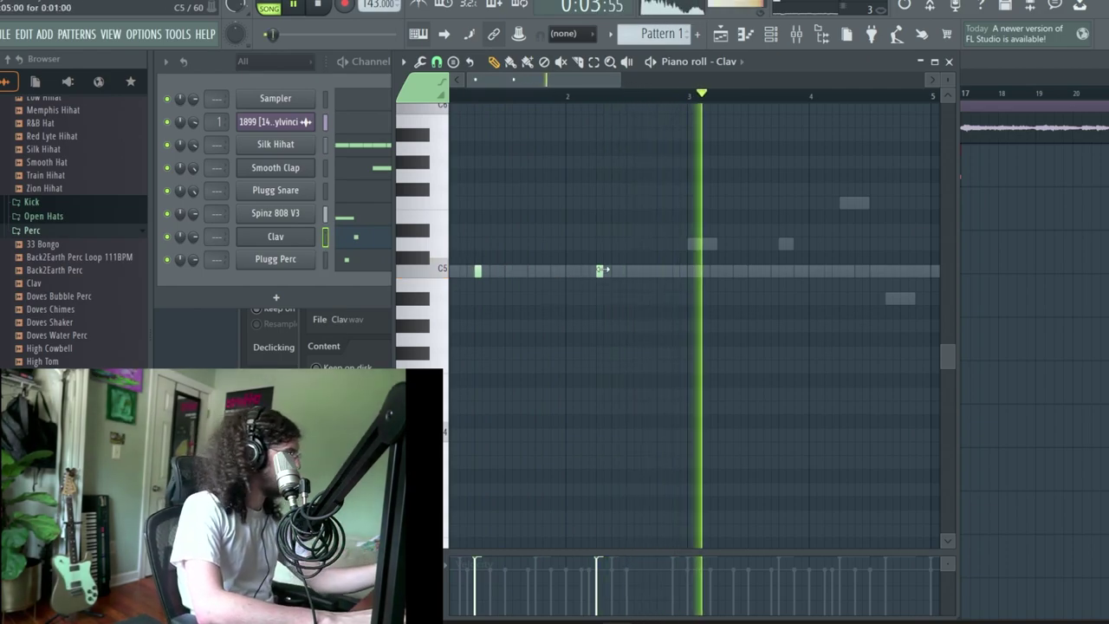
Duplicate the Clav's C5 note onto beat two of every remaining bar through bar 8.
{"action": "left_click_drag", "start_coordinate": [604, 269], "coordinate": [720, 273]}
{"action": "key", "text": "ctrl+a"}
{"action": "key", "text": "ctrl+b"}
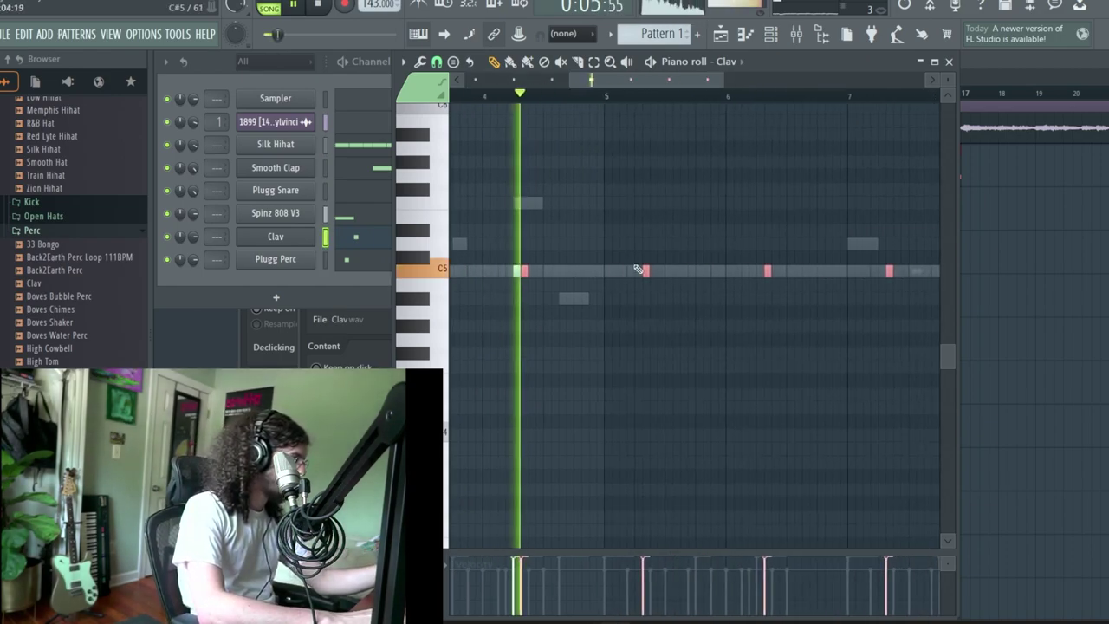
{"action": "left_click_drag", "start_coordinate": [525, 270], "coordinate": [640, 271]}
{"action": "left_click", "coordinate": [660, 229], "text": "ctrl"}
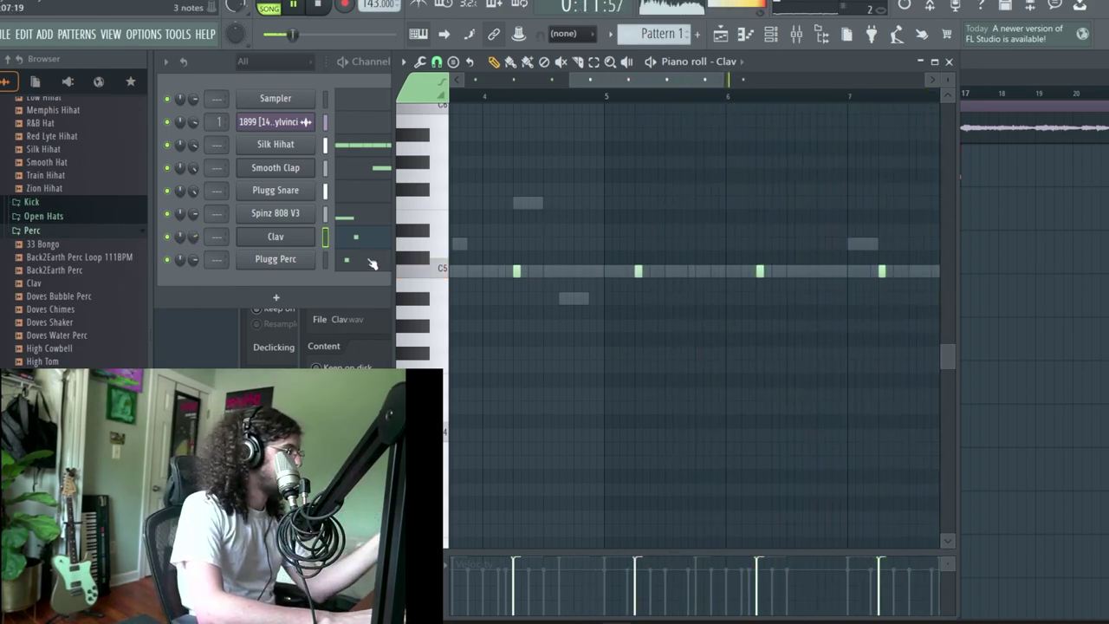
Rework Plugg Perc to one C5 note midway through beat two of bars 1 and 2, duplicated into bars 3 and 4.
{"action": "scroll", "coordinate": [581, 291], "scroll_direction": "down", "scroll_amount": 5}
{"action": "left_click_drag", "start_coordinate": [589, 270], "coordinate": [434, 268]}
{"action": "scroll", "coordinate": [433, 265], "scroll_direction": "up", "scroll_amount": 5}
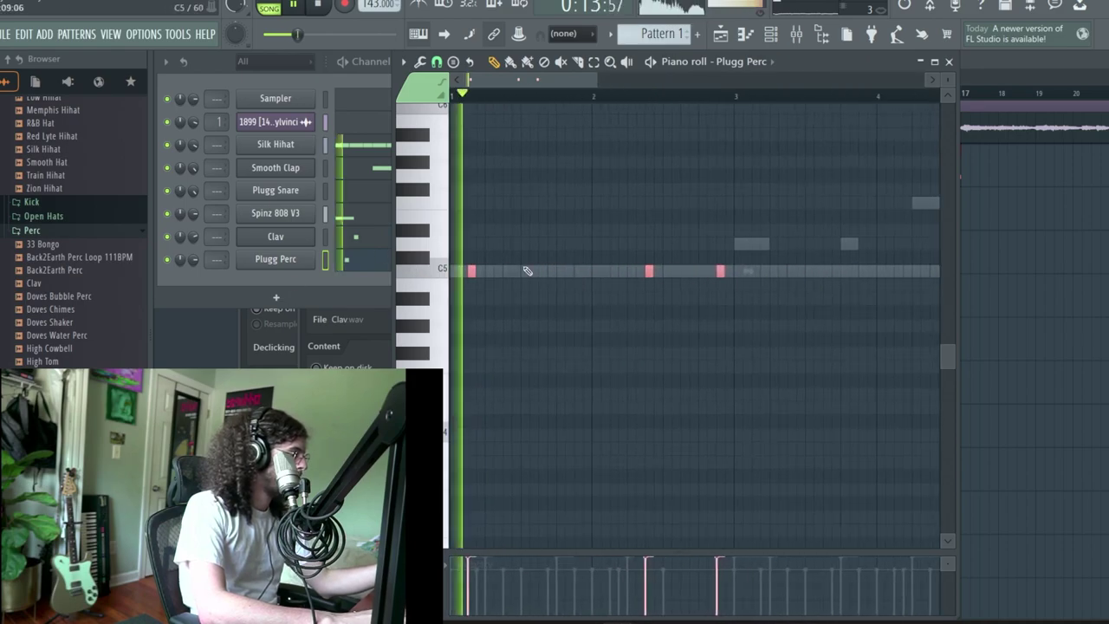
{"action": "left_click_drag", "start_coordinate": [604, 260], "coordinate": [643, 274]}
{"action": "left_click", "coordinate": [527, 260]}
{"action": "left_click_drag", "start_coordinate": [528, 259], "coordinate": [503, 259]}
{"action": "key", "text": "ctrl+b"}
{"action": "left_click_drag", "start_coordinate": [659, 270], "coordinate": [790, 277]}
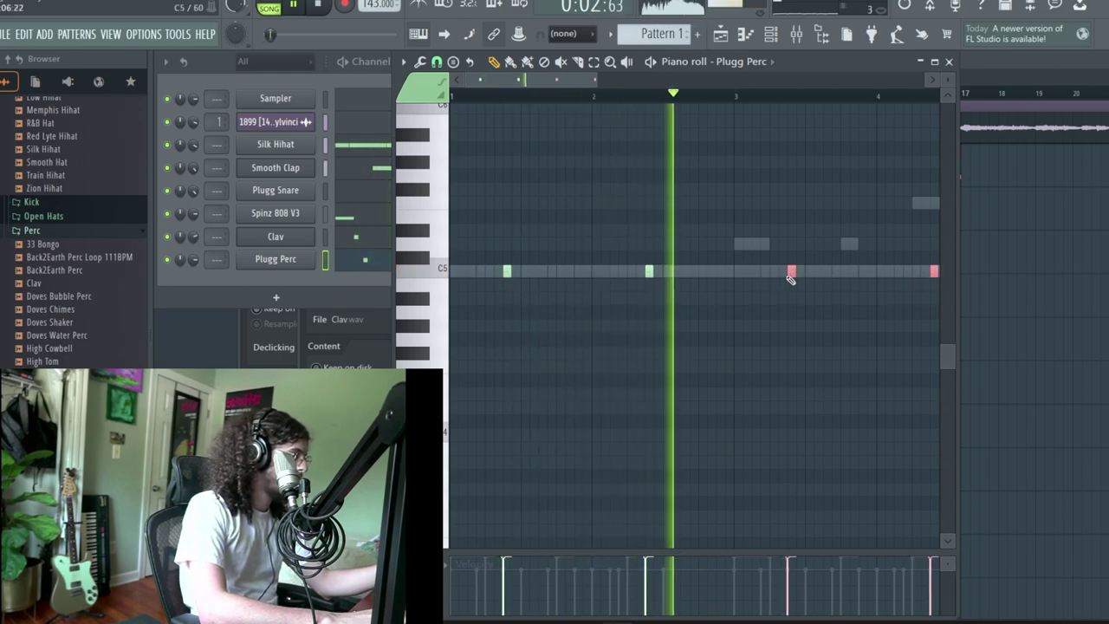
Remove Plugg Perc's notes in bars 1 and 3, lengthen those in bars 2 and 4, and duplicate them into bars 6 and 8.
{"action": "scroll", "coordinate": [789, 277], "scroll_direction": "down", "scroll_amount": 2}
{"action": "right_click", "coordinate": [514, 272]}
{"action": "right_click", "coordinate": [489, 276]}
{"action": "right_click", "coordinate": [490, 274]}
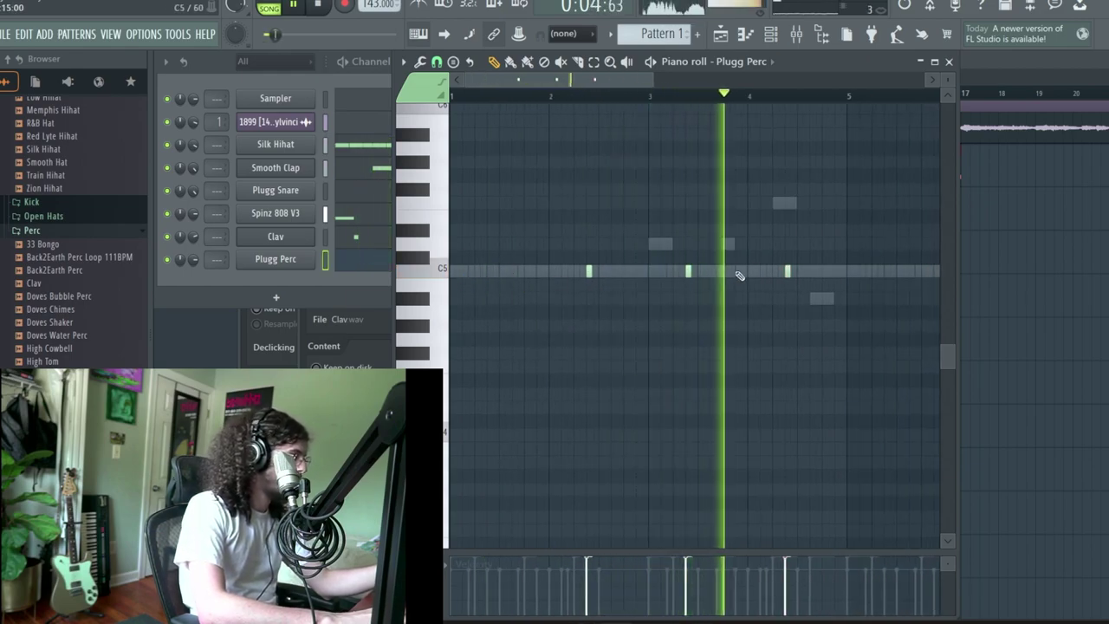
{"action": "key", "text": "ctrl+q"}
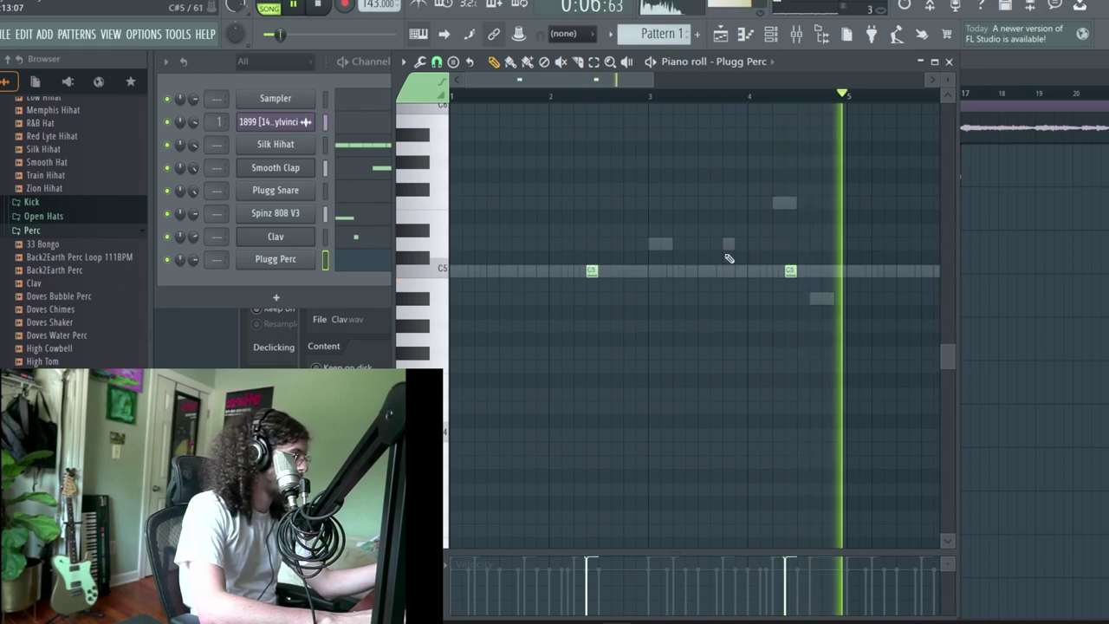
{"action": "key", "text": "ctrl+b"}
{"action": "left_click_drag", "start_coordinate": [690, 274], "coordinate": [871, 274]}
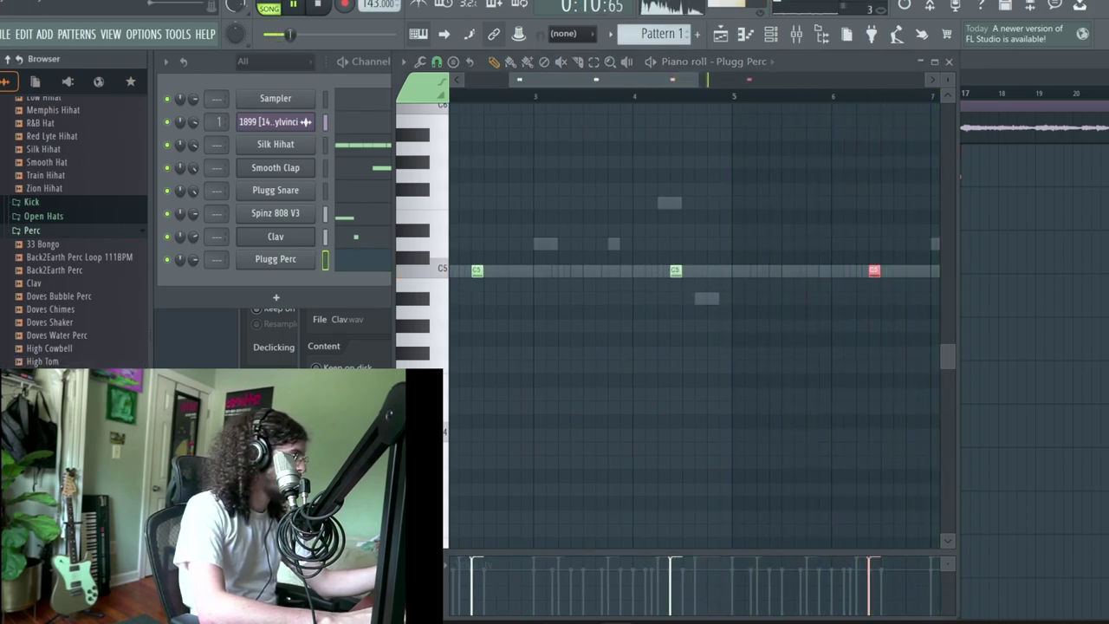
Add a Lazer Perc channel with two C5 notes early in bar 1 and one on beat four of bars 2 and 4.
{"action": "left_click_drag", "start_coordinate": [324, 286], "coordinate": [368, 281]}
{"action": "left_click", "coordinate": [766, 283]}
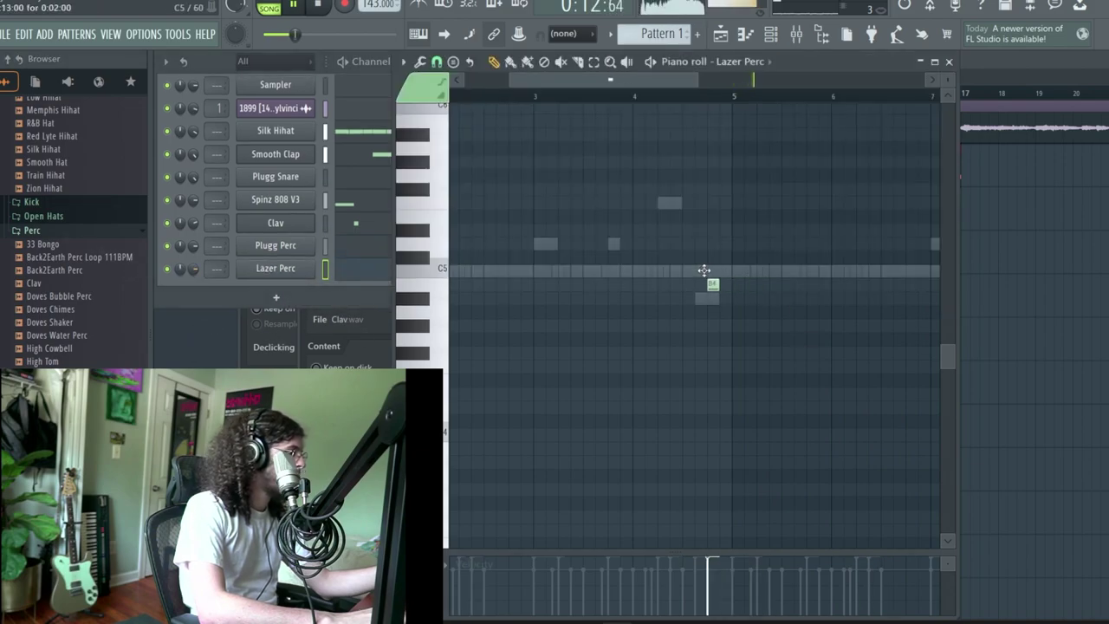
{"action": "key", "text": "space"}
{"action": "left_click", "coordinate": [494, 257]}
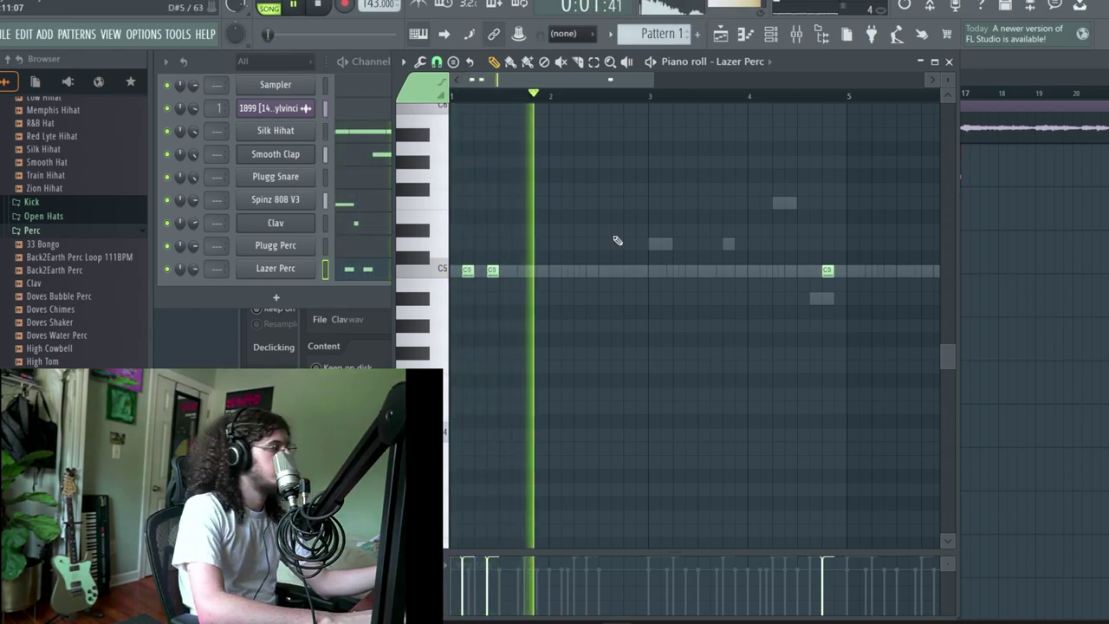
{"action": "left_click", "coordinate": [622, 272]}
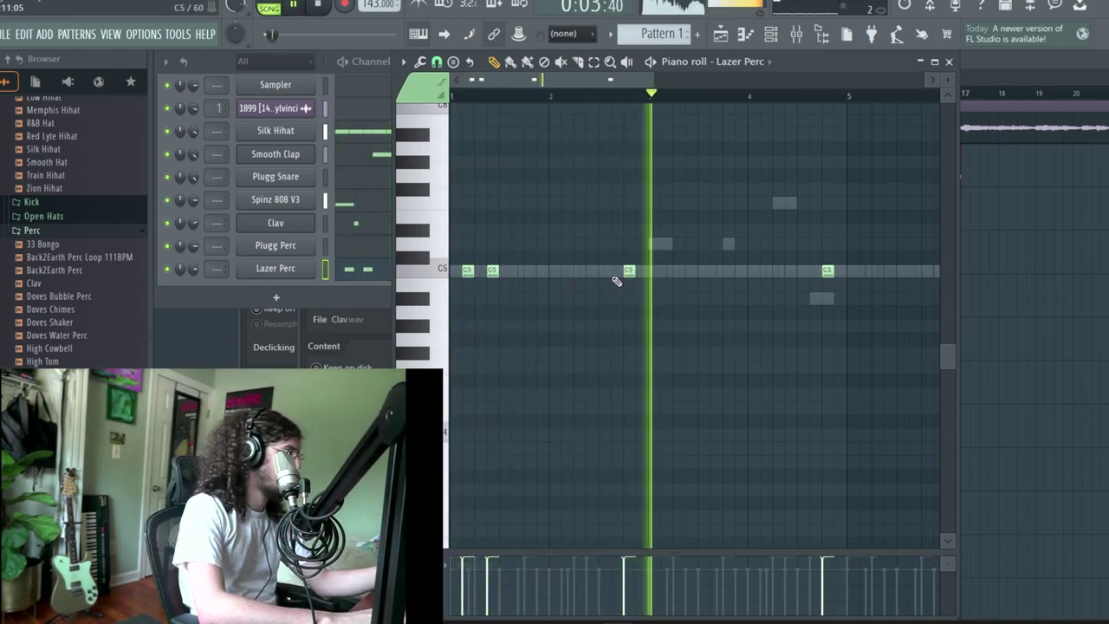
Duplicate the Lazer Perc phrase into the following bars and chop its beat-four note in bar 4 with the default chopper pattern.
{"action": "scroll", "coordinate": [662, 263], "scroll_direction": "down", "scroll_amount": 3}
{"action": "scroll", "coordinate": [544, 279], "scroll_direction": "up", "scroll_amount": 2}
{"action": "key", "text": "ctrl+b"}
{"action": "left_click_drag", "start_coordinate": [529, 271], "coordinate": [544, 270]}
{"action": "left_click", "coordinate": [693, 288], "text": "ctrl"}
{"action": "key", "text": "ctrl+b"}
{"action": "mouse_move", "coordinate": [665, 269]}
{"action": "left_mouse_down"}
{"action": "mouse_move", "coordinate": [682, 270]}
{"action": "mouse_move", "coordinate": [663, 272]}
{"action": "left_mouse_up"}
{"action": "key", "text": "alt+u"}
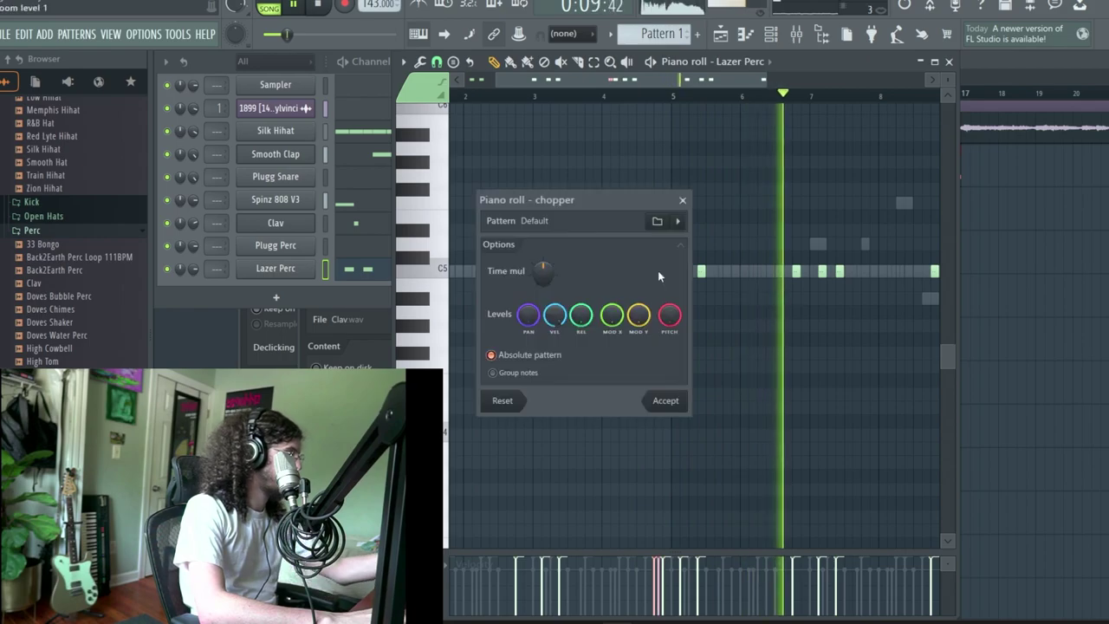
{"action": "left_click", "coordinate": [662, 394]}
Replace the Lazer Perc notes in bars 5–8 with a duplicate of the phrase in bars 1–4.
{"action": "scroll", "coordinate": [730, 346], "scroll_direction": "down", "scroll_amount": 2}
{"action": "left_click_drag", "start_coordinate": [828, 300], "coordinate": [618, 247]}
{"action": "left_click_drag", "start_coordinate": [626, 285], "coordinate": [809, 262]}
{"action": "key", "text": "Delete"}
{"action": "scroll", "coordinate": [583, 271], "scroll_direction": "up", "scroll_amount": 2}
{"action": "key", "text": "ctrl+b"}
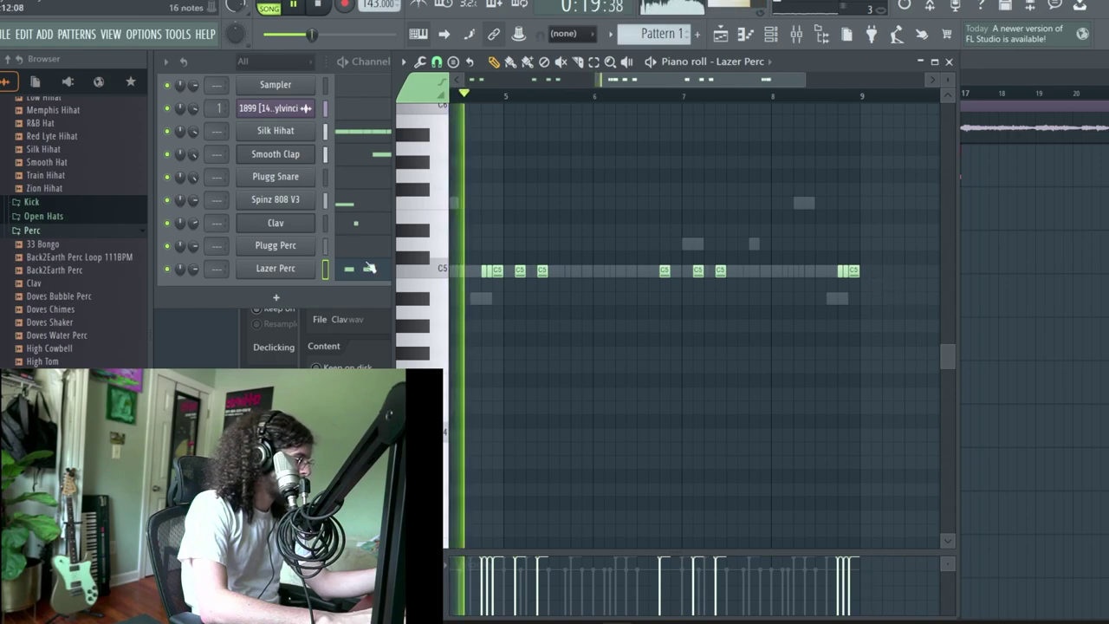
Audition further percussion samples in the Perc folder, including Nice Perc and High Cowbell.
{"action": "left_click", "coordinate": [50, 400]}
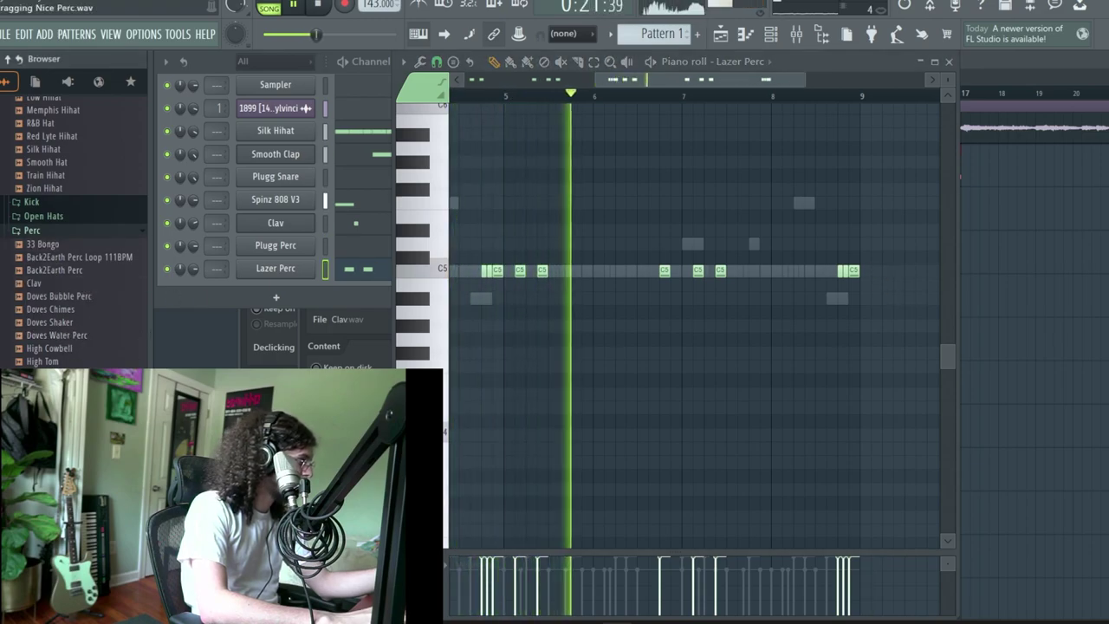
{"action": "left_click", "coordinate": [60, 360]}
{"action": "left_click", "coordinate": [63, 349]}
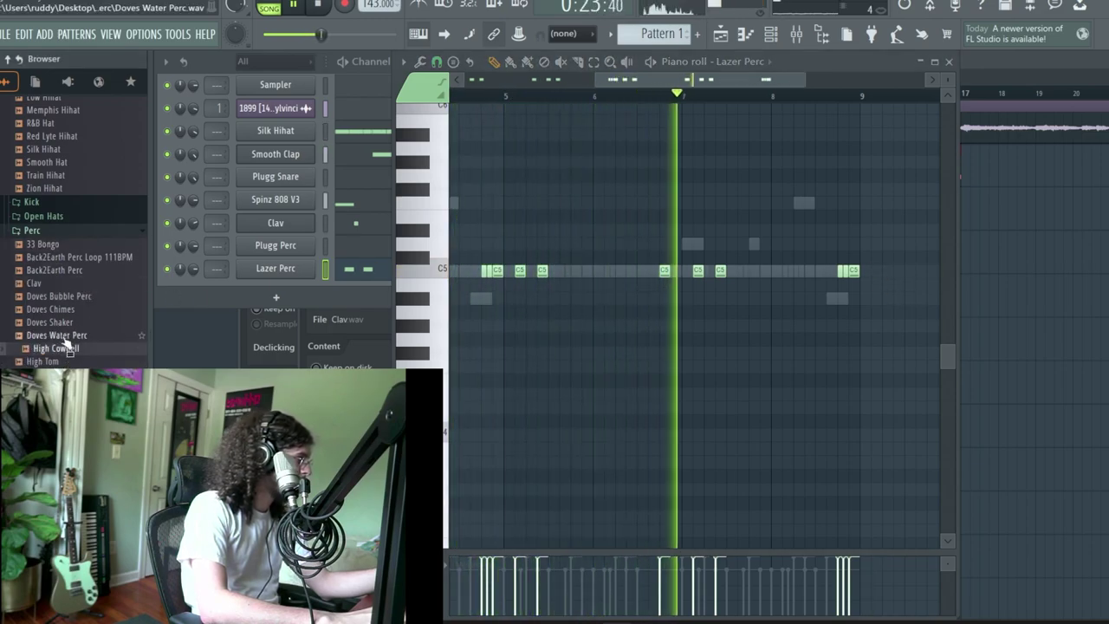
Add Plugg Open from the Open Hats folder and place C5 notes at the start of bars 1 and 5.
{"action": "left_click", "coordinate": [44, 216]}
{"action": "left_click_drag", "start_coordinate": [49, 249], "coordinate": [286, 295]}
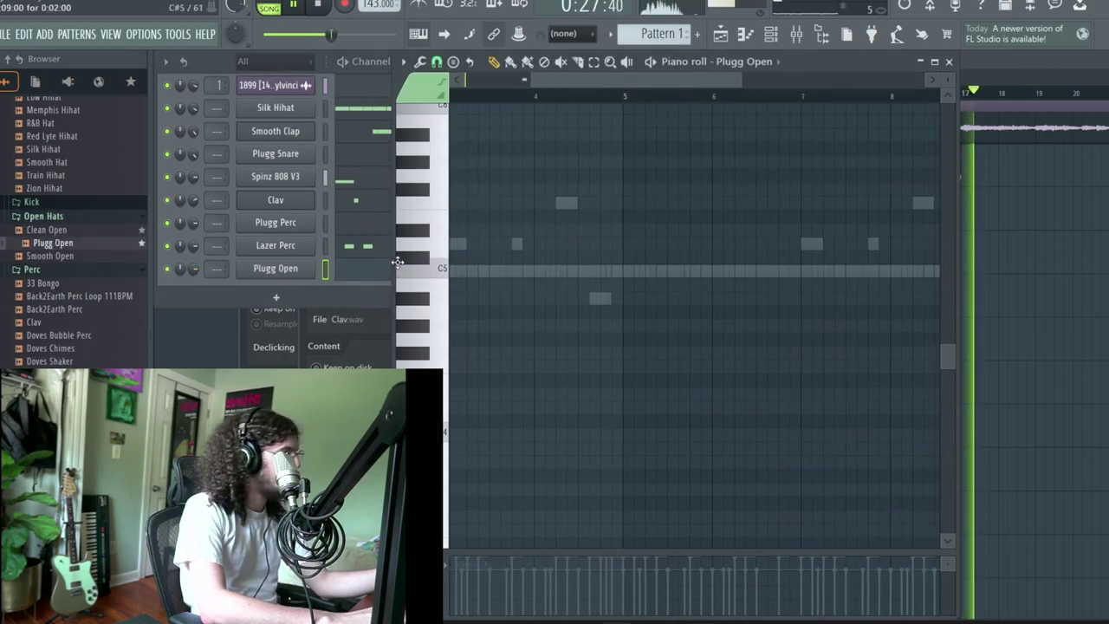
{"action": "key", "text": "space"}
{"action": "left_click", "coordinate": [811, 269]}
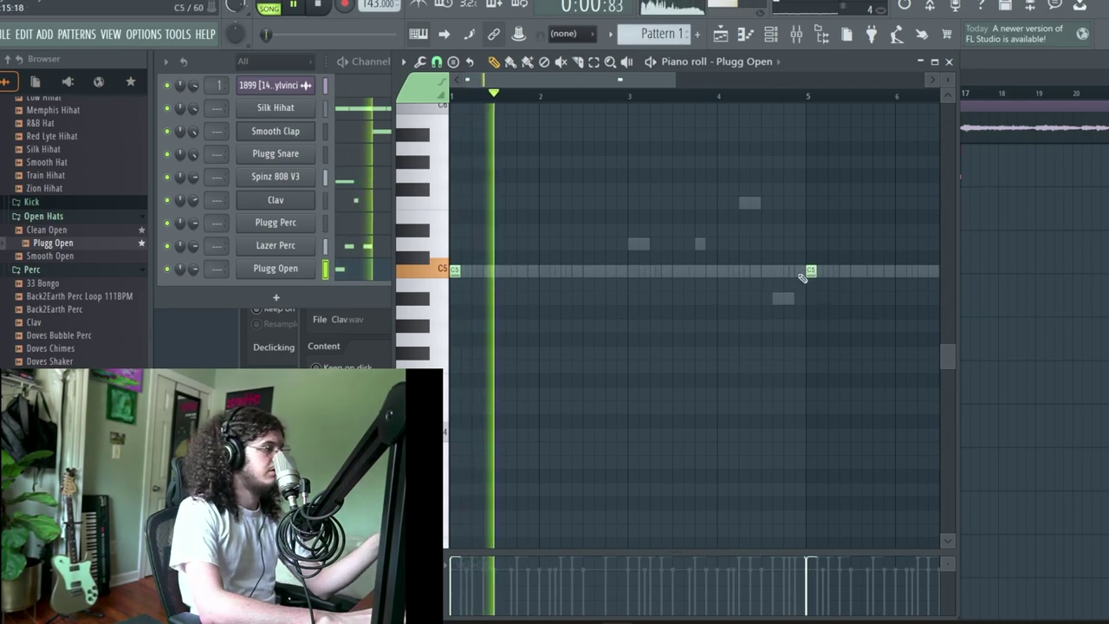
Set the channel volumes of Plugg Snare to 94% and Plugg Open to 72%, and show the mixer.
{"action": "scroll", "coordinate": [199, 268], "scroll_direction": "up", "scroll_amount": 6}
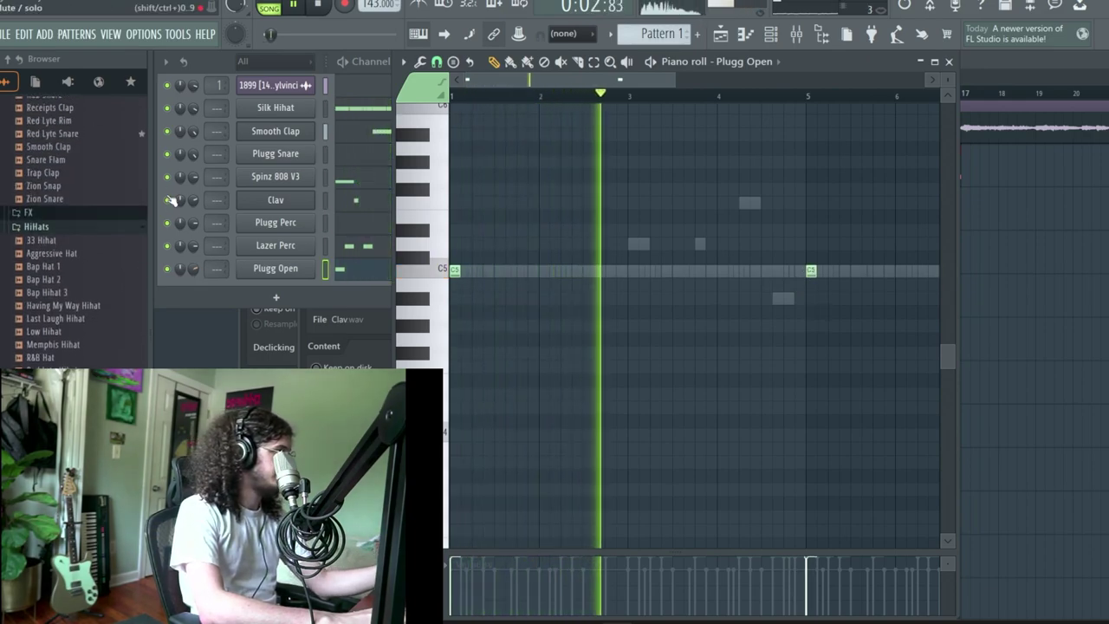
{"action": "scroll", "coordinate": [192, 178], "scroll_direction": "up", "scroll_amount": 1}
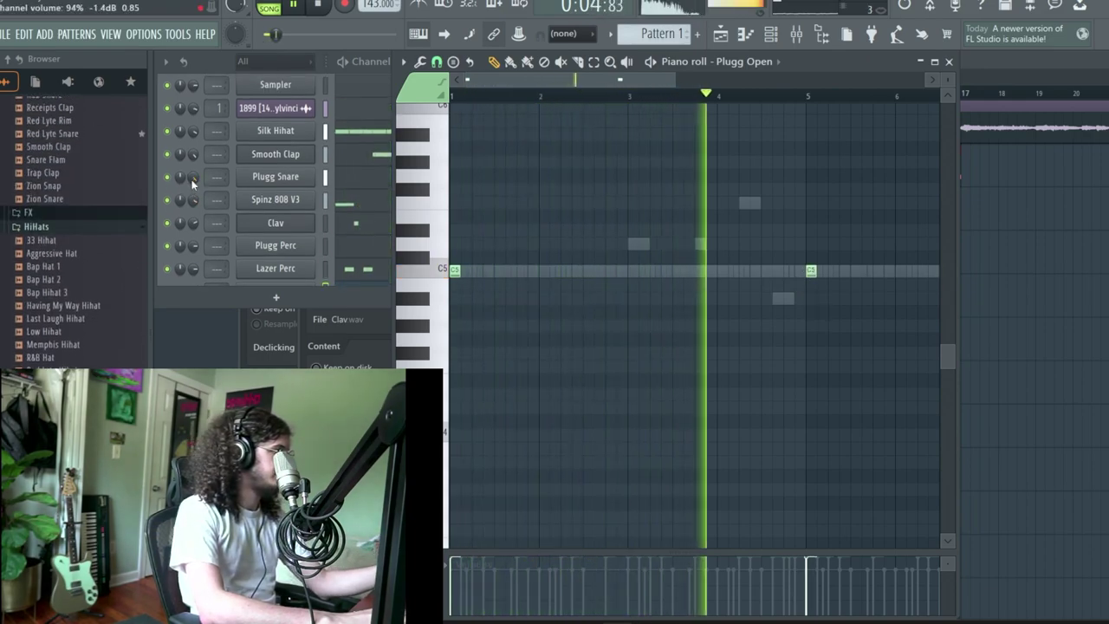
{"action": "key", "text": "F9"}
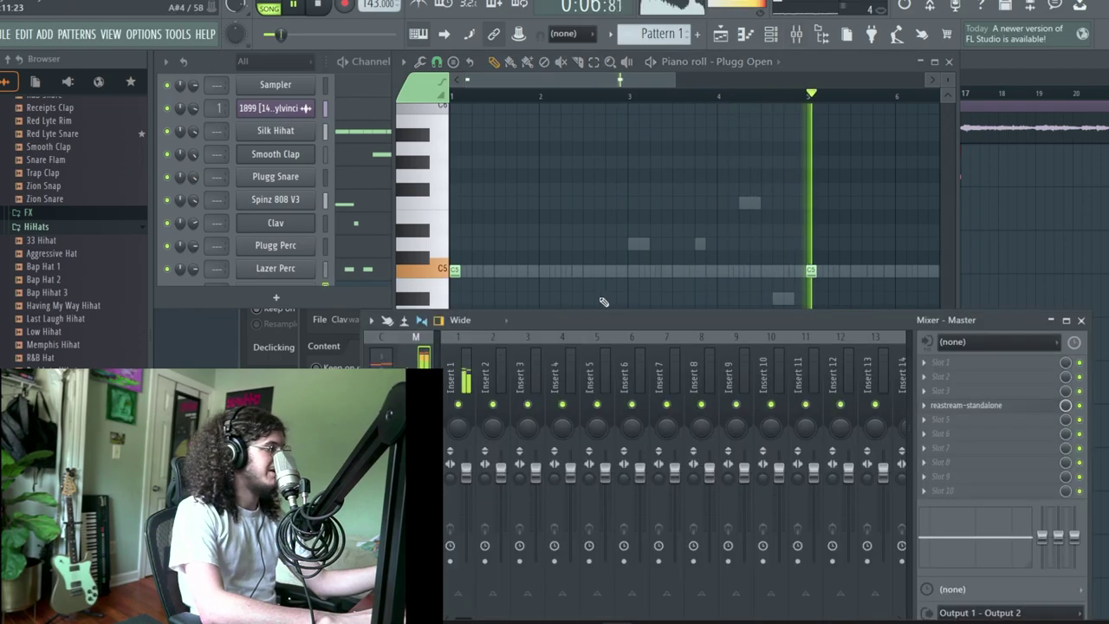
{"action": "scroll", "coordinate": [189, 274], "scroll_direction": "down", "scroll_amount": 1}
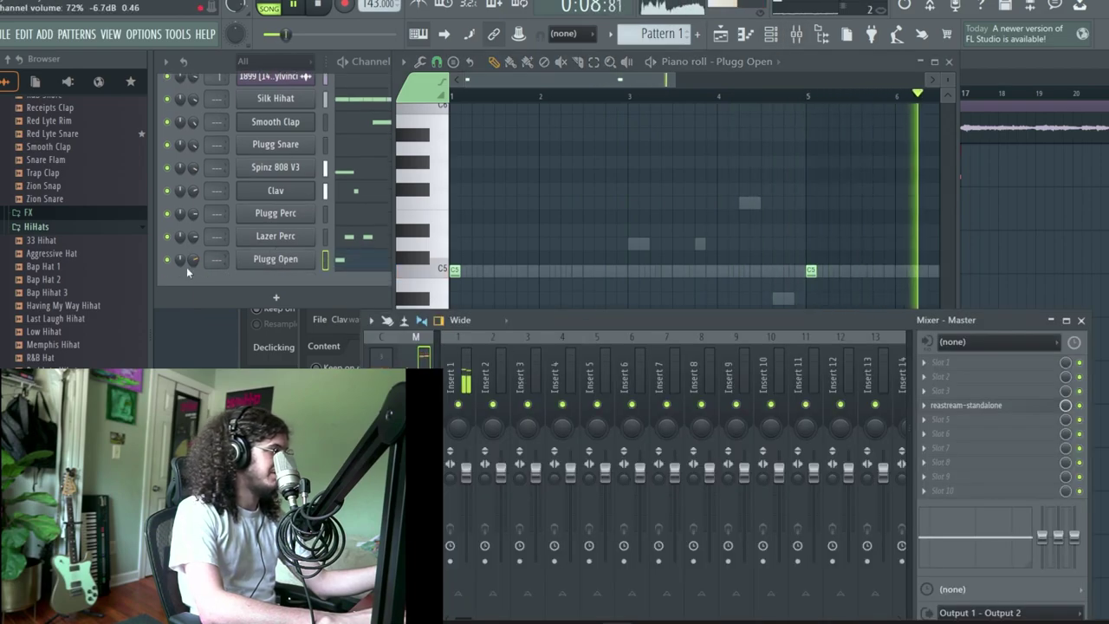
Load Fruity soft clipper in effect slot 6 of the Master mixer track, below reastream-standalone.
{"action": "left_click", "coordinate": [931, 345]}
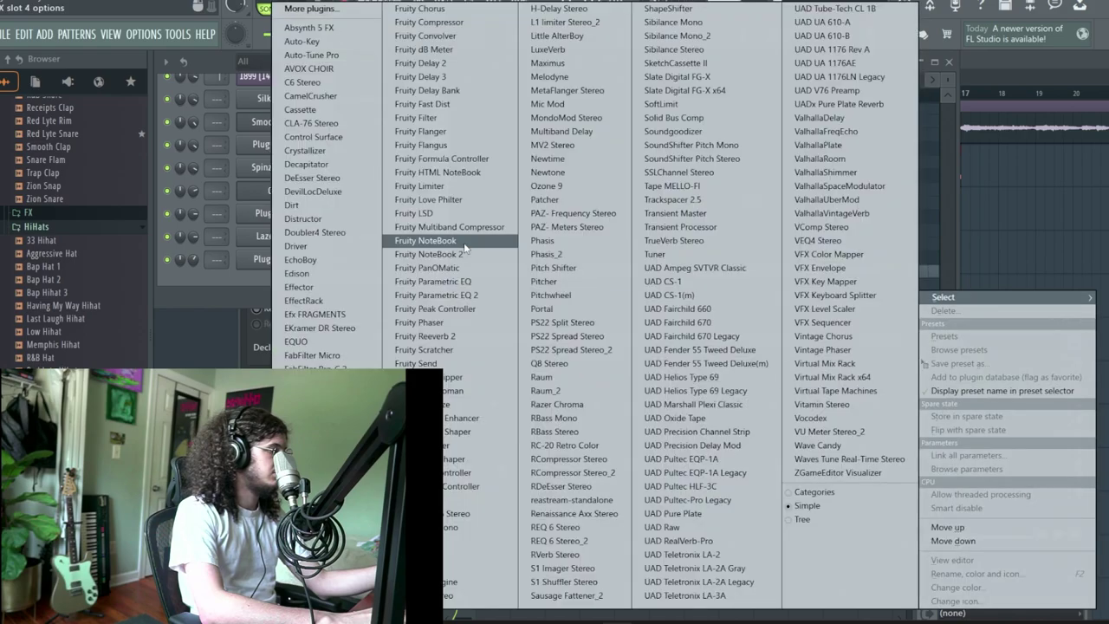
{"action": "left_click", "coordinate": [219, 289]}
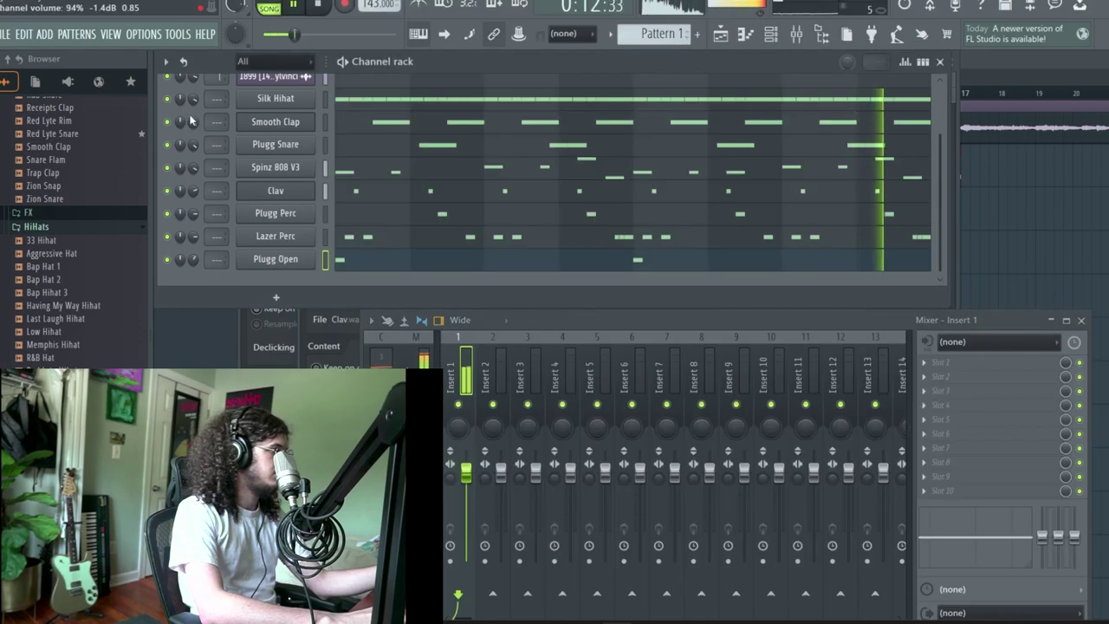
{"action": "right_click", "coordinate": [197, 171]}
{"action": "left_click", "coordinate": [421, 349]}
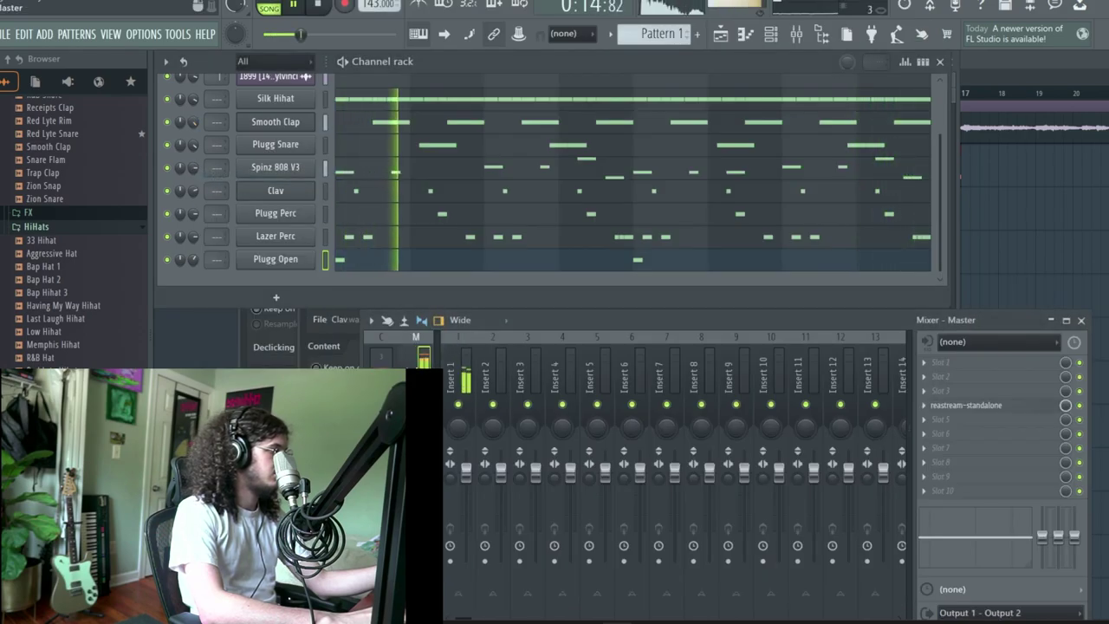
{"action": "left_click", "coordinate": [951, 395]}
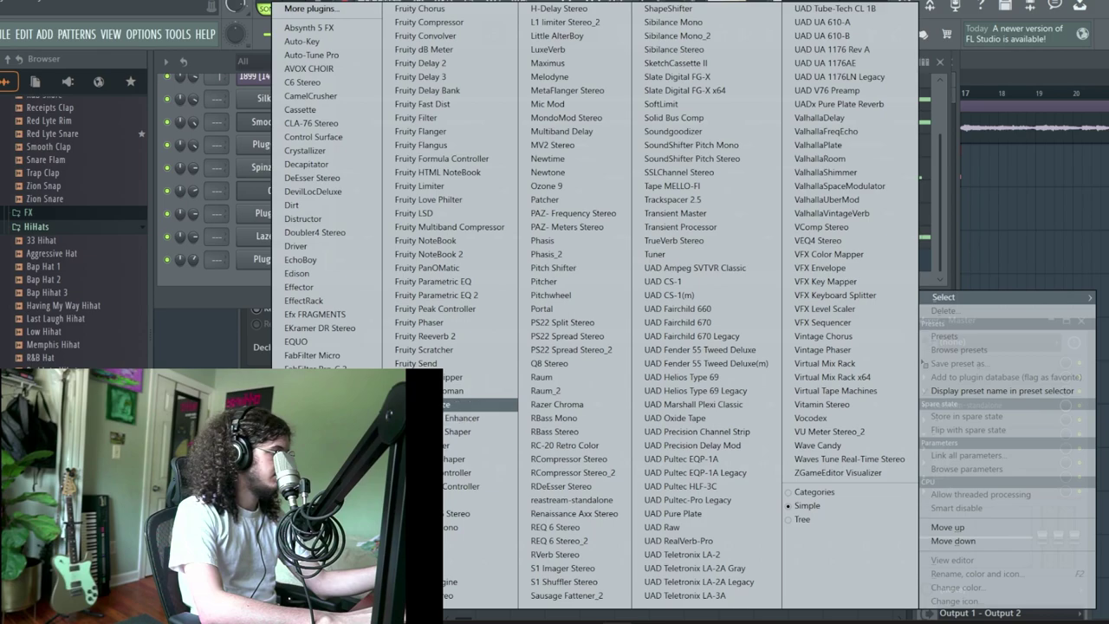
{"action": "left_click", "coordinate": [455, 376]}
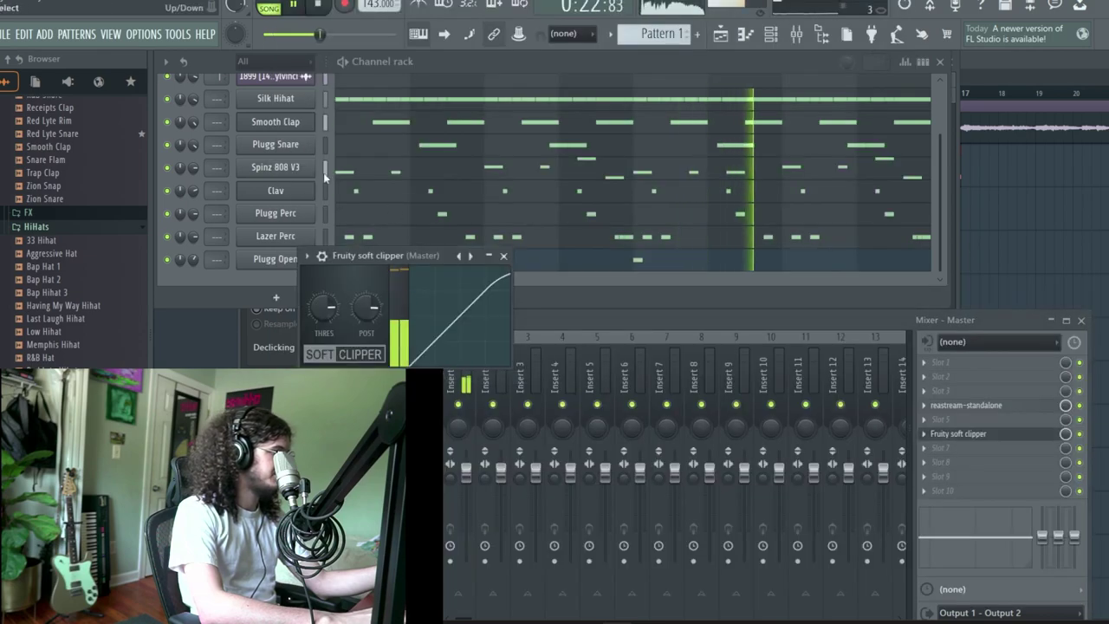
Audition samples in the HiHats folder, including R&B Hat and Train Hihat.
{"action": "left_click", "coordinate": [202, 296]}
{"action": "left_click", "coordinate": [89, 337]}
{"action": "scroll", "coordinate": [78, 351], "scroll_direction": "down", "scroll_amount": 5}
{"action": "scroll", "coordinate": [75, 347], "scroll_direction": "up", "scroll_amount": 2}
{"action": "left_click", "coordinate": [52, 282]}
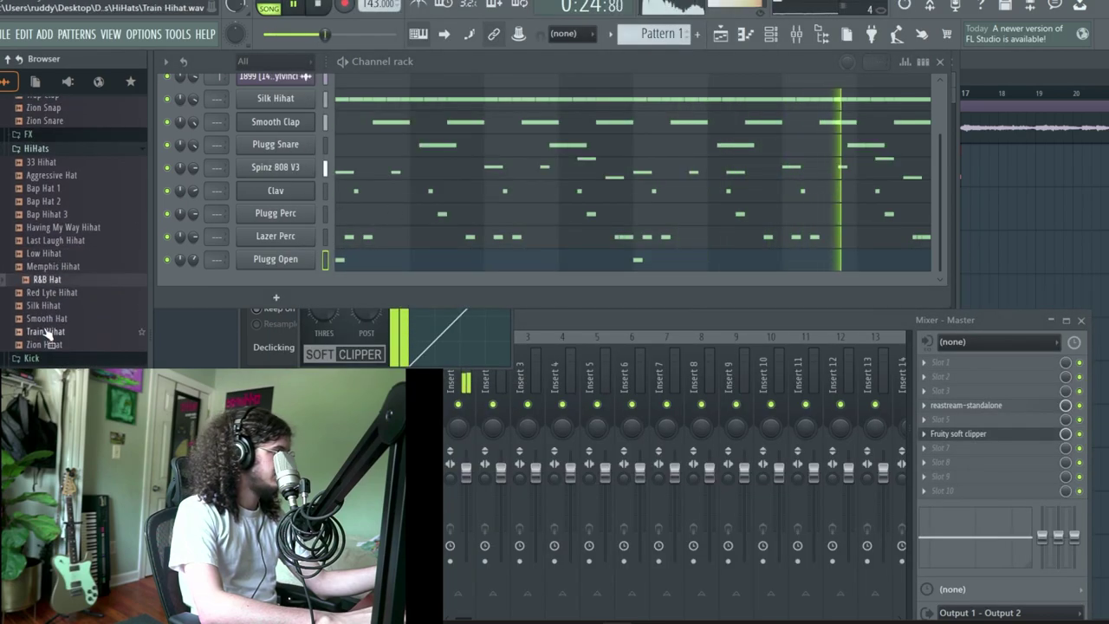
{"action": "left_click", "coordinate": [49, 332]}
Start the first Pattern 1 clip on Track 2 at bar 3, repeat the pattern under the whole loop, and stop playback.
{"action": "right_click", "coordinate": [1022, 264]}
{"action": "left_click_drag", "start_coordinate": [870, 196], "coordinate": [421, 180]}
{"action": "key", "text": "ctrl+b"}
{"action": "key", "text": "space"}
Find the Dylvinci Tag sample in the browser and place it on Track 3 at bar 1.
{"action": "scroll", "coordinate": [29, 267], "scroll_direction": "down", "scroll_amount": 10}
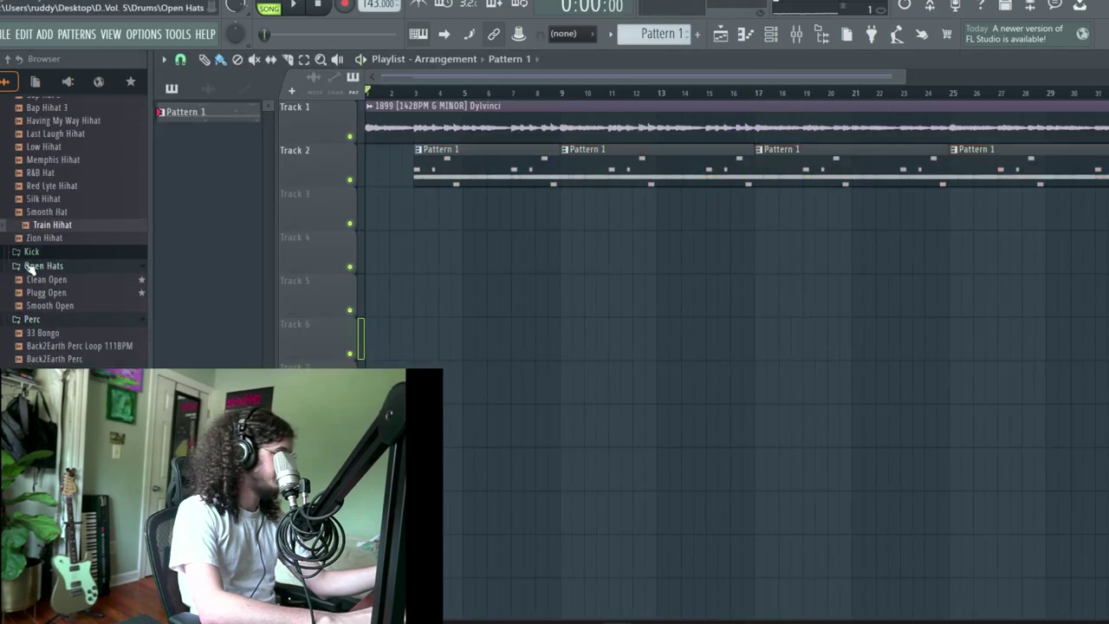
{"action": "scroll", "coordinate": [70, 243], "scroll_direction": "up", "scroll_amount": 5}
{"action": "scroll", "coordinate": [52, 263], "scroll_direction": "down", "scroll_amount": 2}
{"action": "scroll", "coordinate": [54, 267], "scroll_direction": "down", "scroll_amount": 4}
{"action": "scroll", "coordinate": [62, 290], "scroll_direction": "up", "scroll_amount": 20}
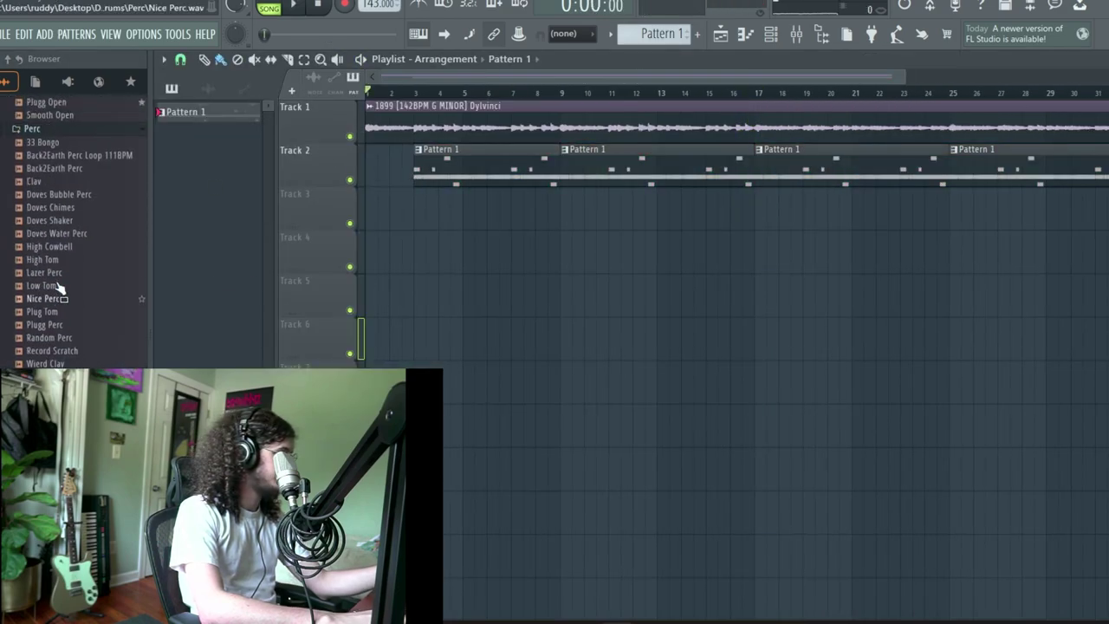
{"action": "scroll", "coordinate": [67, 316], "scroll_direction": "up", "scroll_amount": 6}
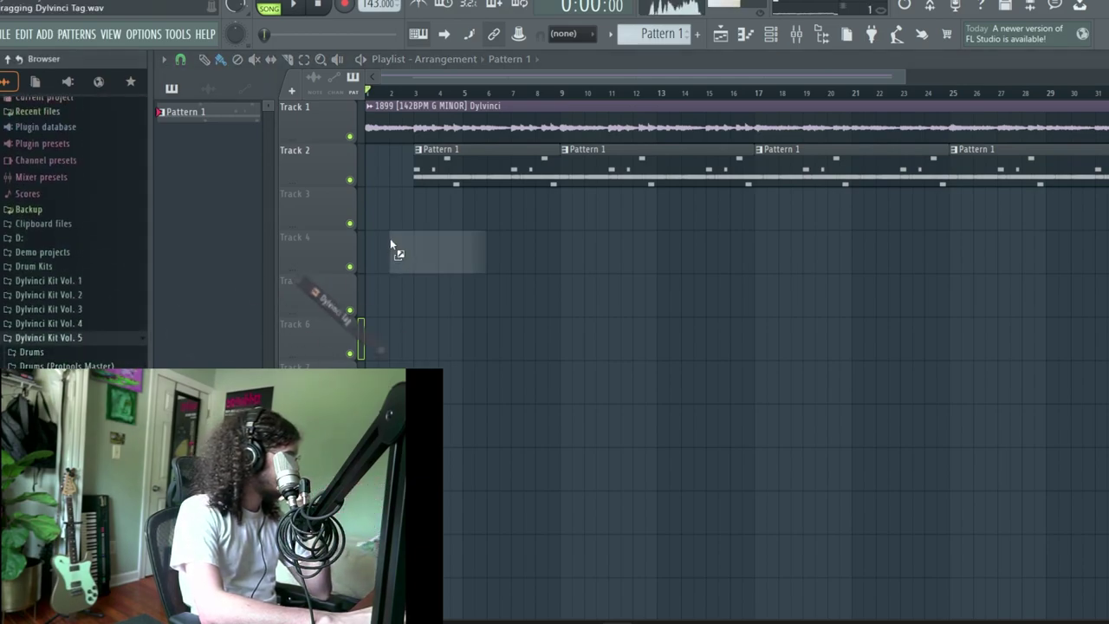
{"action": "left_click_drag", "start_coordinate": [390, 245], "coordinate": [391, 206]}
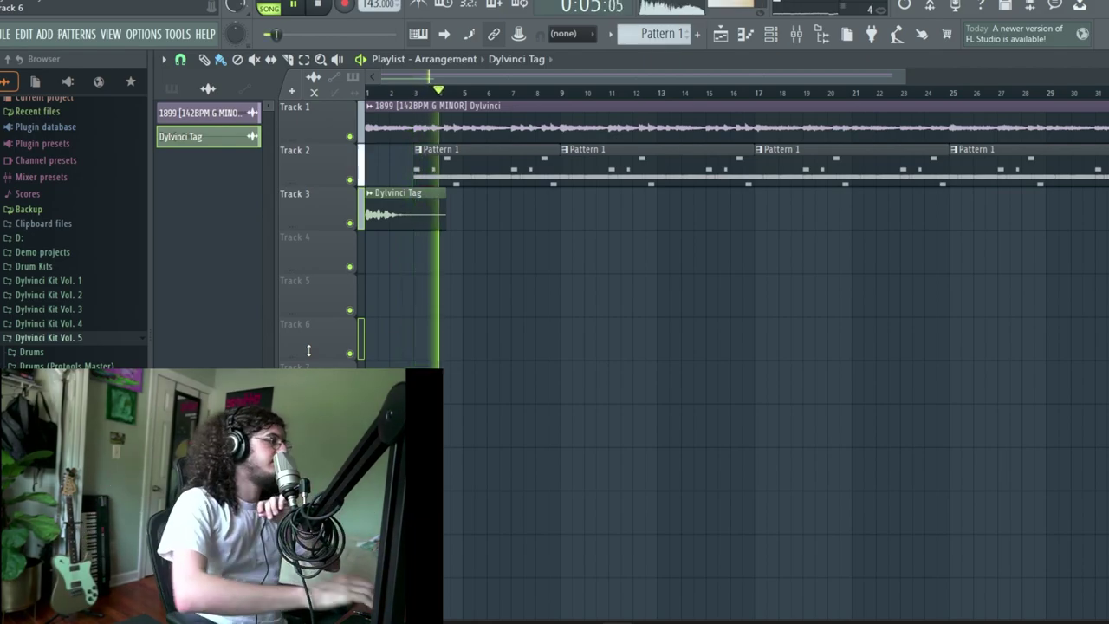
Open the channel rack and show all channels instead of only the audio clips.
{"action": "key", "text": "F6"}
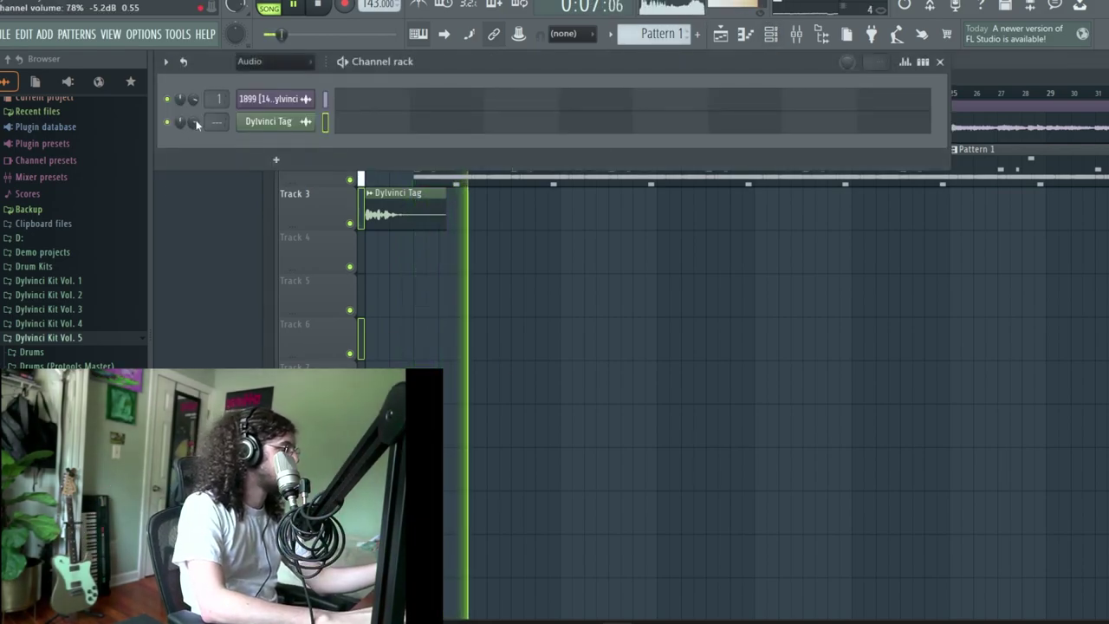
{"action": "left_click", "coordinate": [275, 61]}
{"action": "left_click", "coordinate": [276, 76]}
Audition samples in the 808 folder and replace Spinz 808 V3 with New Wave Plugg 808.
{"action": "scroll", "coordinate": [67, 259], "scroll_direction": "down", "scroll_amount": 4}
{"action": "left_click", "coordinate": [67, 222]}
{"action": "left_click", "coordinate": [66, 209]}
{"action": "scroll", "coordinate": [67, 216], "scroll_direction": "down", "scroll_amount": 3}
{"action": "left_click", "coordinate": [65, 210]}
{"action": "left_click", "coordinate": [59, 196]}
{"action": "left_click_drag", "start_coordinate": [59, 199], "coordinate": [292, 215]}
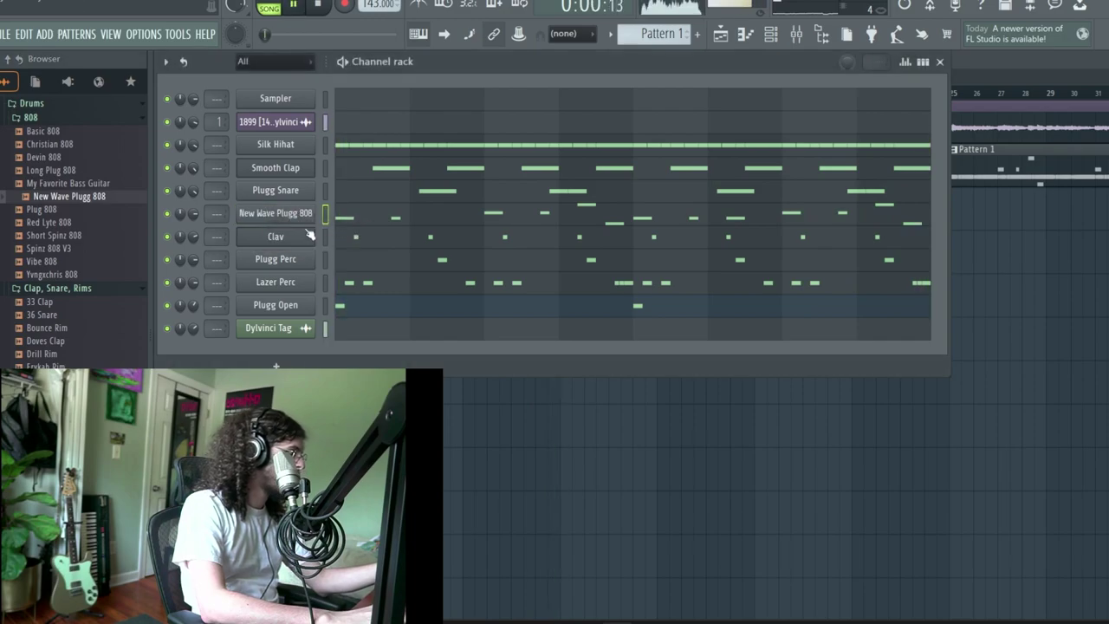
Replace New Wave Plugg 808 with Long Plug 808 and extend its notes legato so each one reaches the next.
{"action": "right_click", "coordinate": [195, 124]}
{"action": "left_click", "coordinate": [209, 129]}
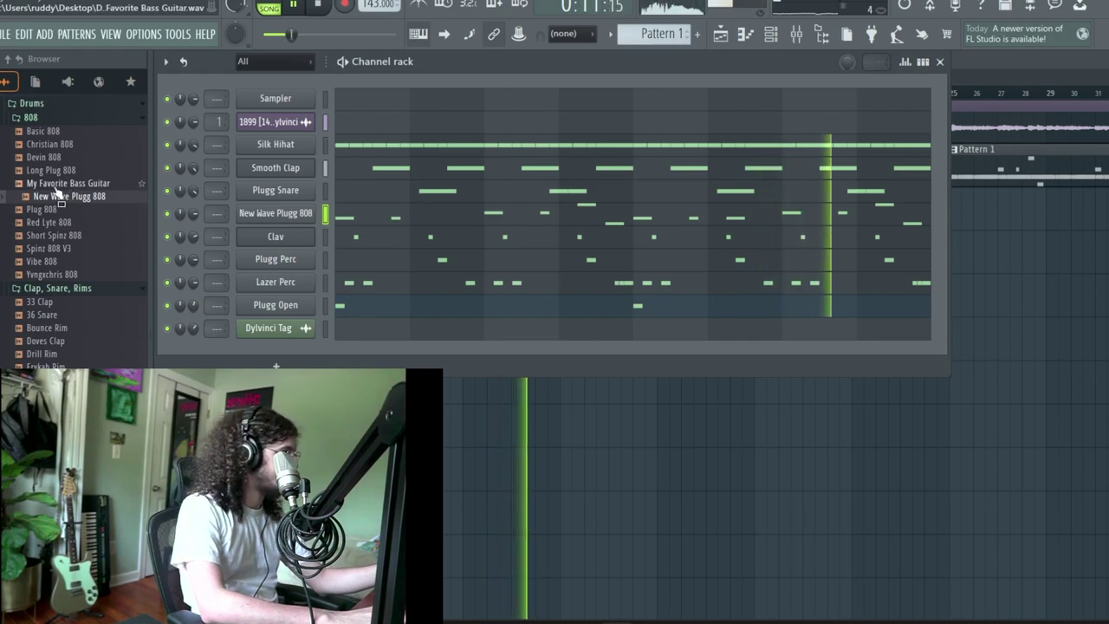
{"action": "left_click_drag", "start_coordinate": [54, 172], "coordinate": [299, 213]}
{"action": "key", "text": "F7"}
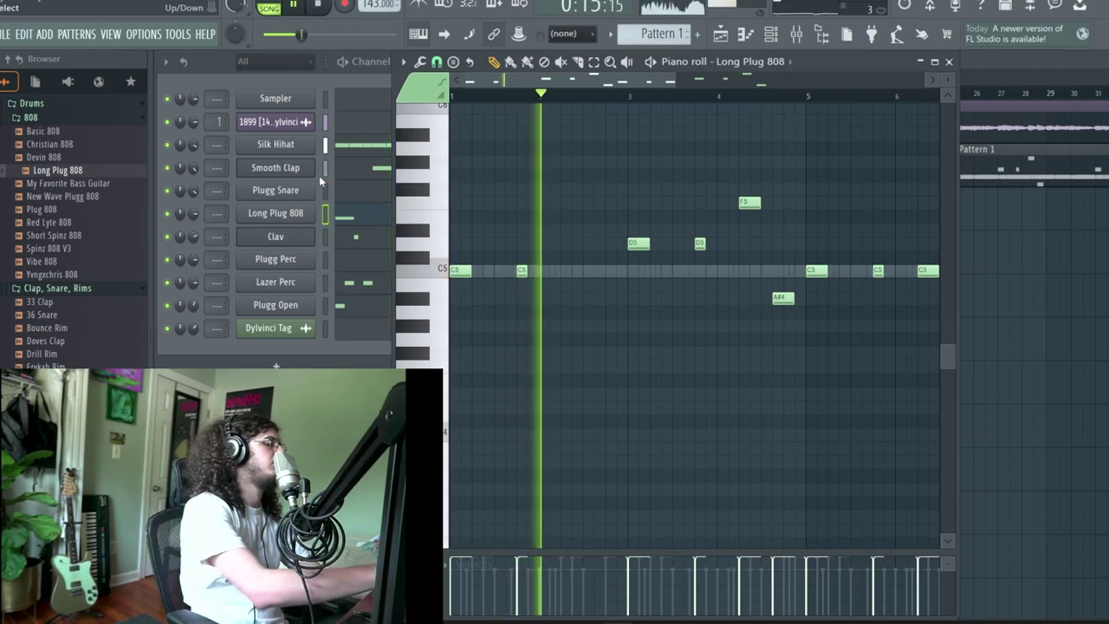
{"action": "key", "text": "alt+l"}
{"action": "left_click", "coordinate": [639, 386]}
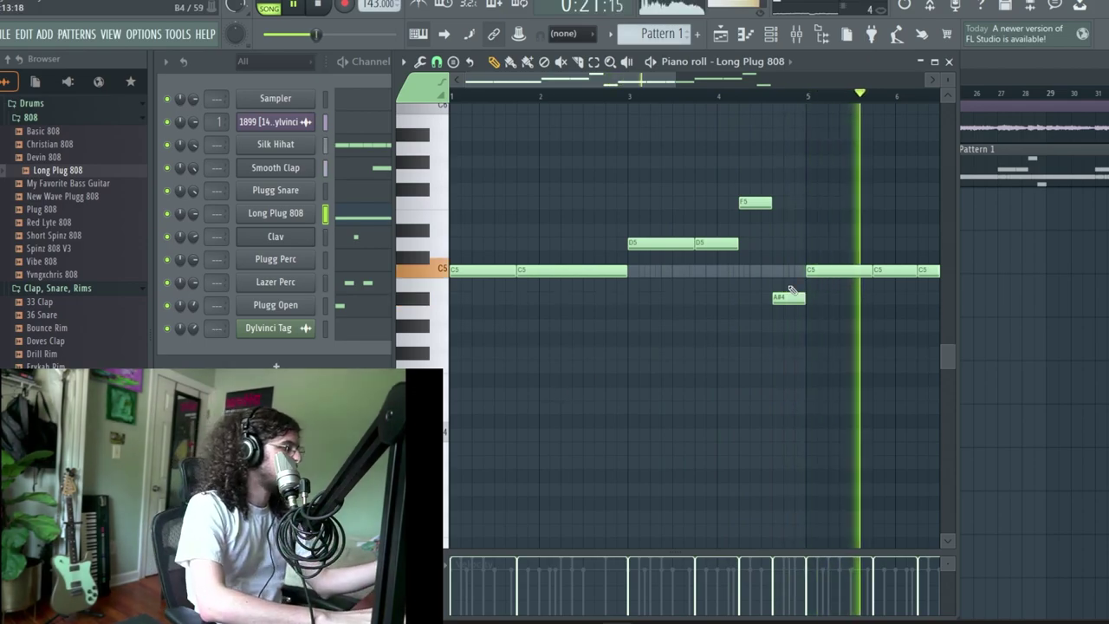
Raise the last C5 note of the 808 line, ending at bar 7, by one octave to C6.
{"action": "scroll", "coordinate": [790, 288], "scroll_direction": "down", "scroll_amount": 2}
{"action": "scroll", "coordinate": [806, 284], "scroll_direction": "up", "scroll_amount": 2}
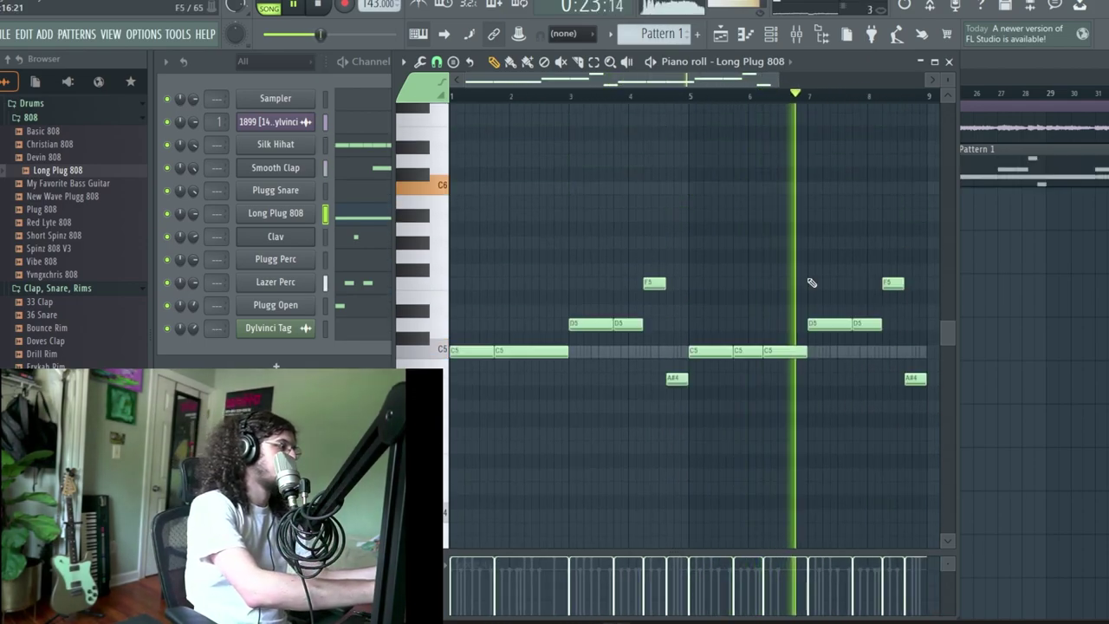
{"action": "left_click_drag", "start_coordinate": [817, 344], "coordinate": [777, 347]}
{"action": "key", "text": "ctrl+Up"}
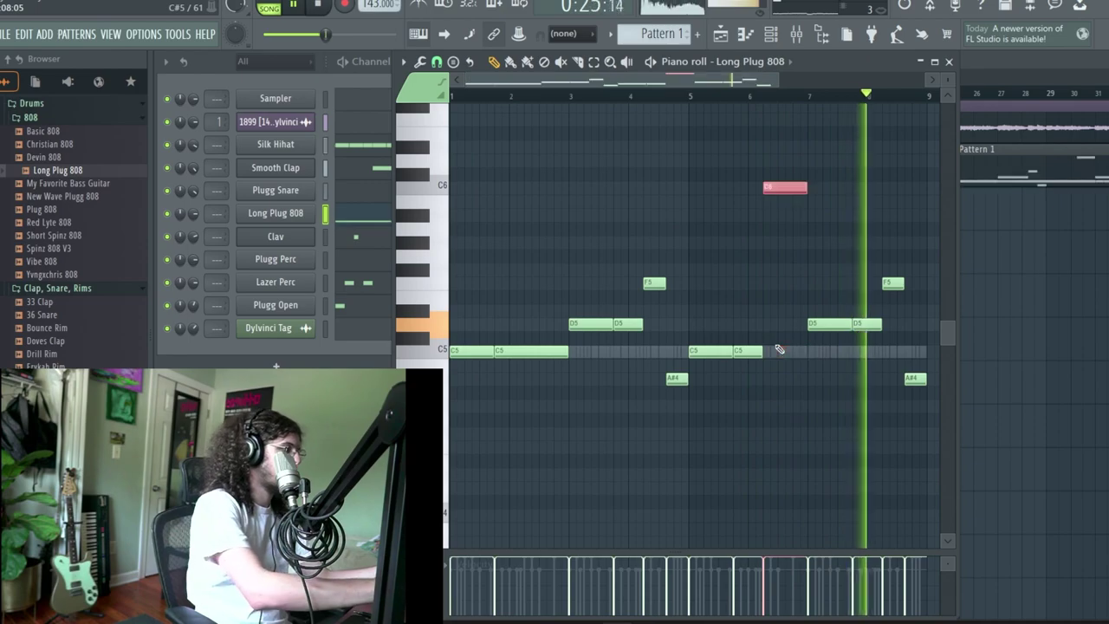
{"action": "key", "text": "ctrl+d"}
{"action": "key", "text": "ctrl+Up"}
{"action": "key", "text": "ctrl+Down"}
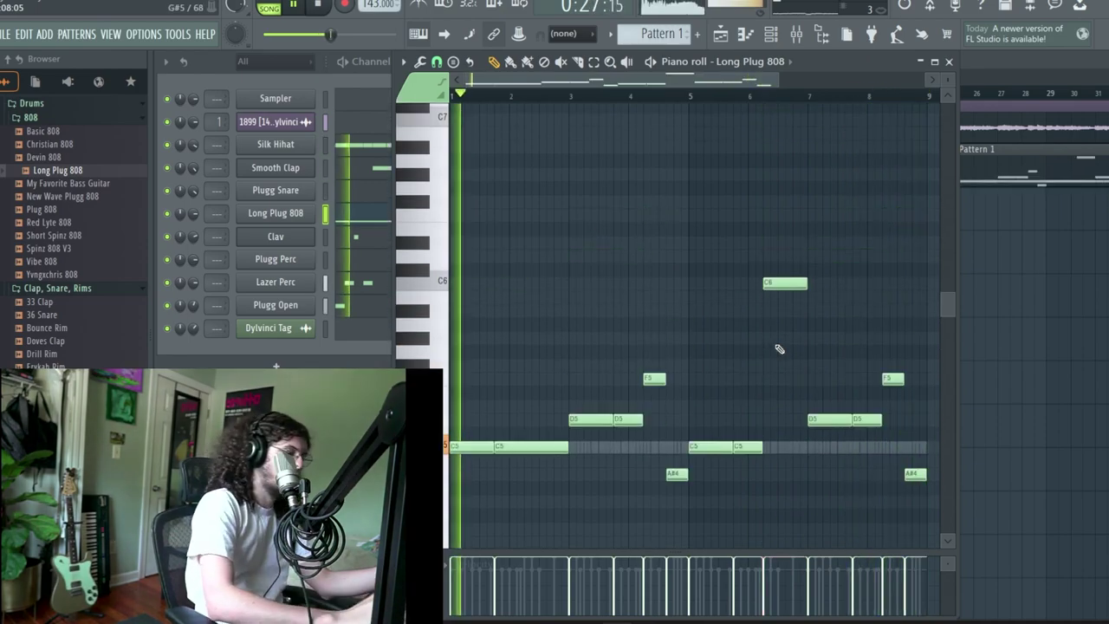
Replace the 808 sample with Devin 808 and make the first Pattern 1 clip in the playlist start at bar 2.
{"action": "left_click_drag", "start_coordinate": [49, 222], "coordinate": [268, 218]}
{"action": "left_click_drag", "start_coordinate": [35, 157], "coordinate": [294, 218]}
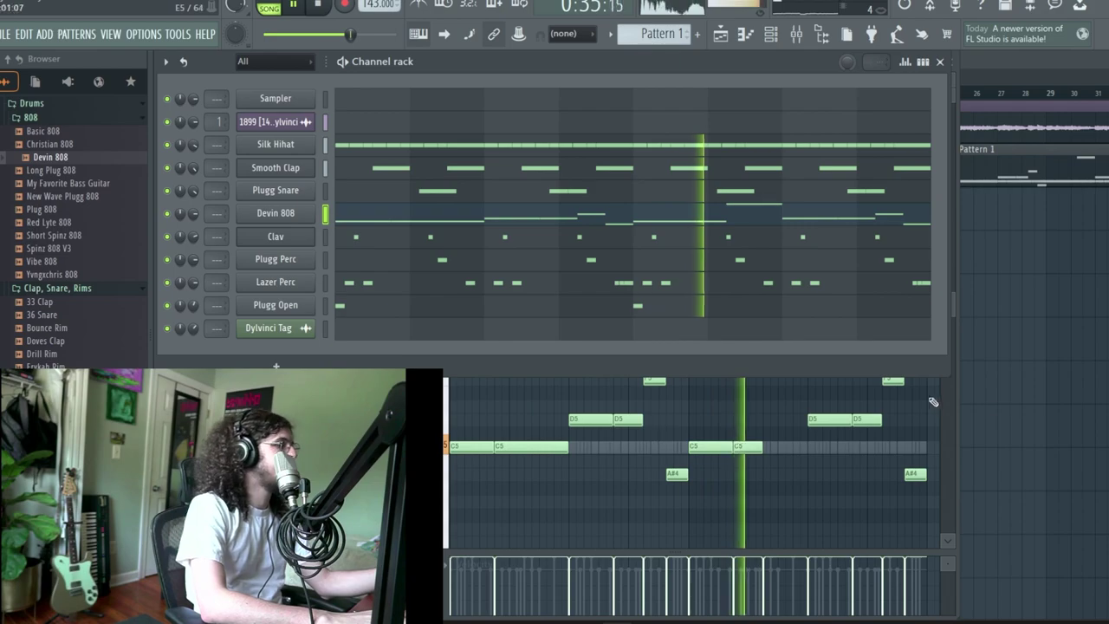
{"action": "right_click", "coordinate": [975, 402]}
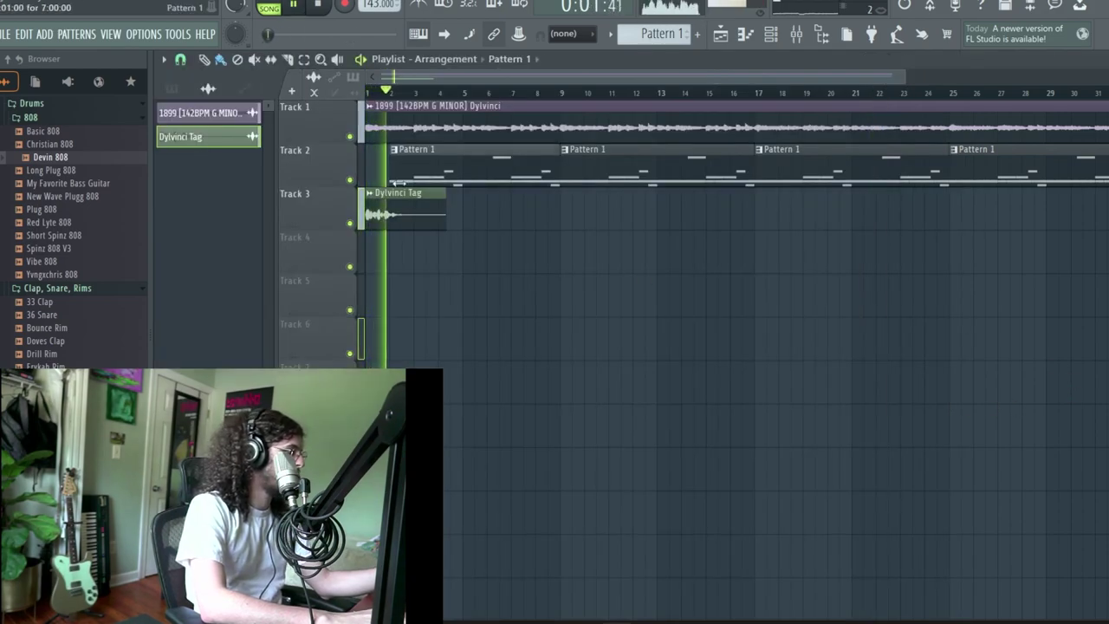
Shorten the second C5 note of the Devin 808 line so it ends at about bar 2.
{"action": "left_click", "coordinate": [768, 37]}
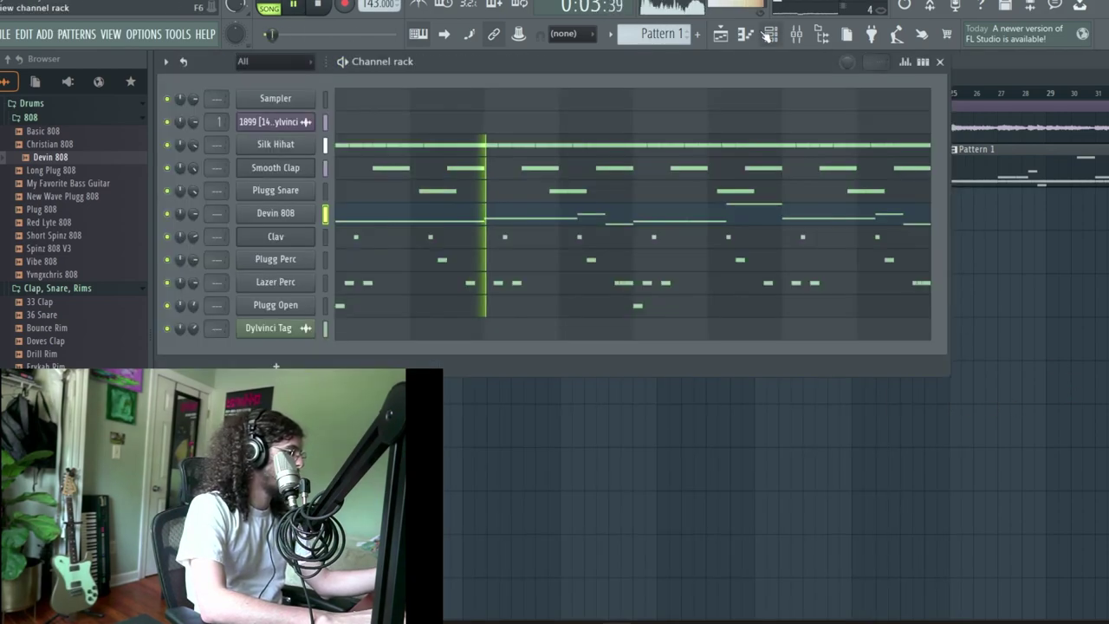
{"action": "left_click", "coordinate": [535, 221]}
{"action": "key", "text": "space"}
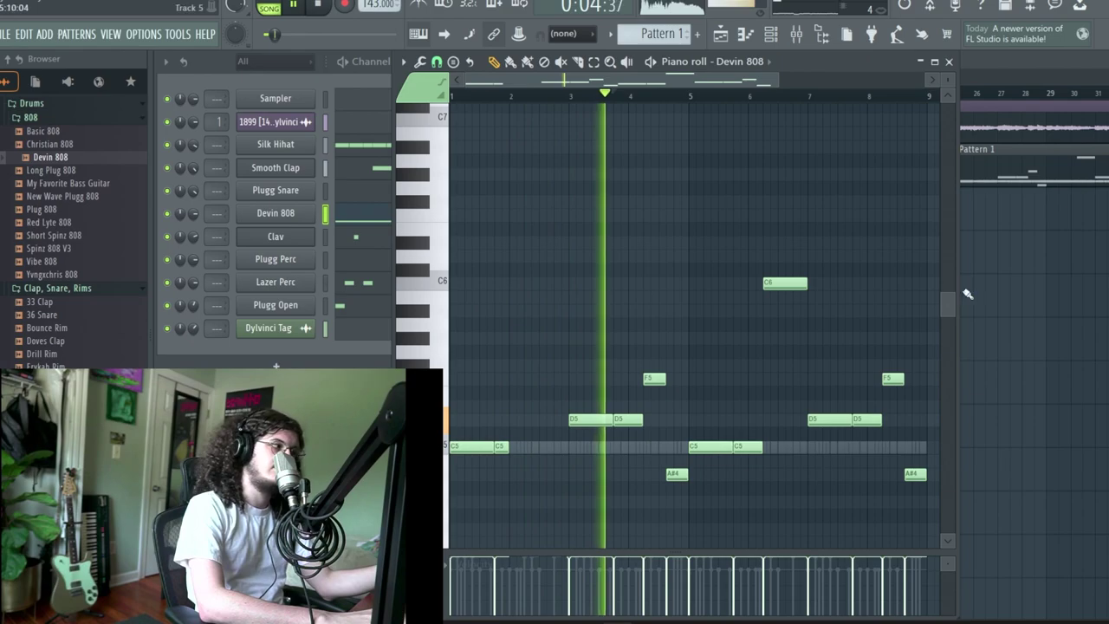
Duplicate the whole arrangement into bars 33–65 and shorten the last Pattern 1 clip of each section by two bars.
{"action": "key", "text": "F5"}
{"action": "scroll", "coordinate": [656, 184], "scroll_direction": "down", "scroll_amount": 3}
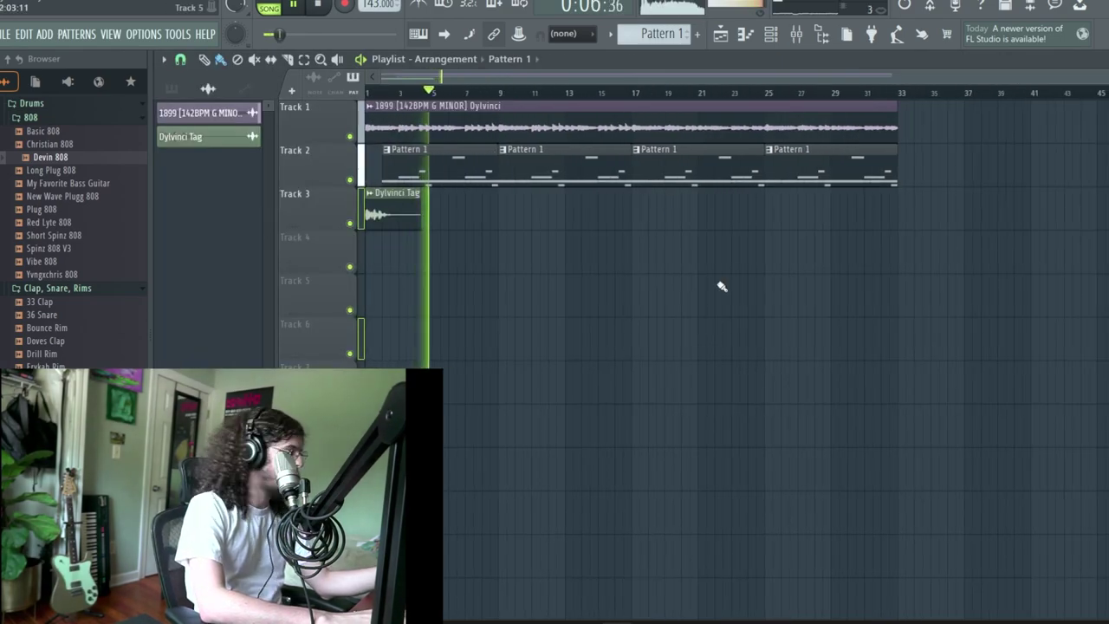
{"action": "key", "text": "ctrl+a"}
{"action": "key", "text": "ctrl+b"}
{"action": "scroll", "coordinate": [544, 260], "scroll_direction": "down", "scroll_amount": 2}
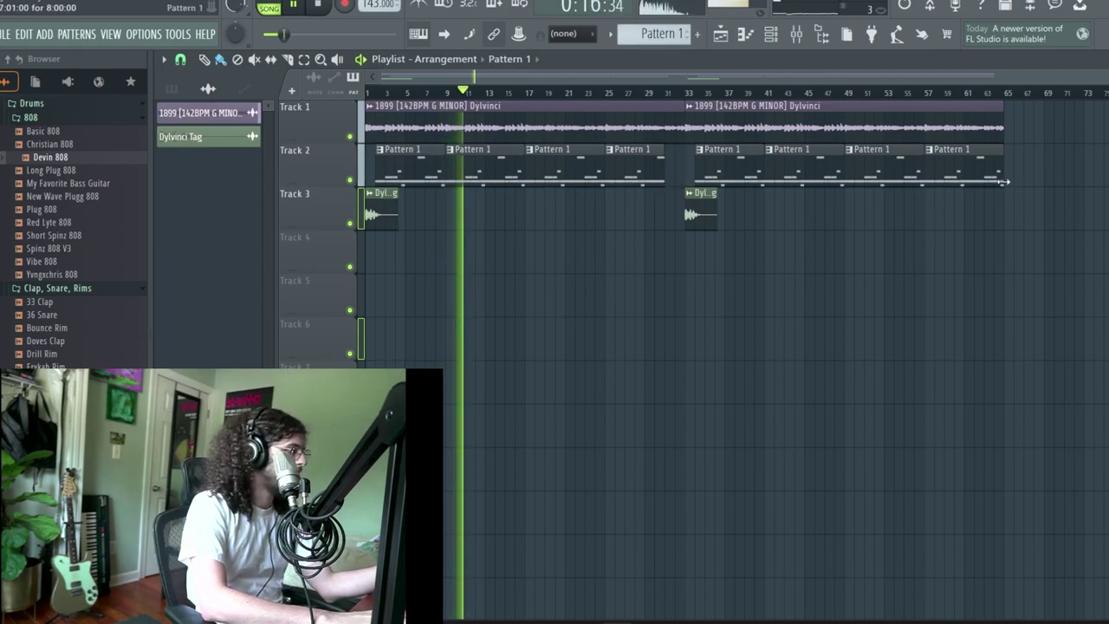
Save the project under the name 51 in the Project Files 2023 folder inside Fl Studio.
{"action": "left_click", "coordinate": [6, 35]}
{"action": "left_click", "coordinate": [52, 124]}
{"action": "scroll", "coordinate": [201, 362], "scroll_direction": "down", "scroll_amount": 5}
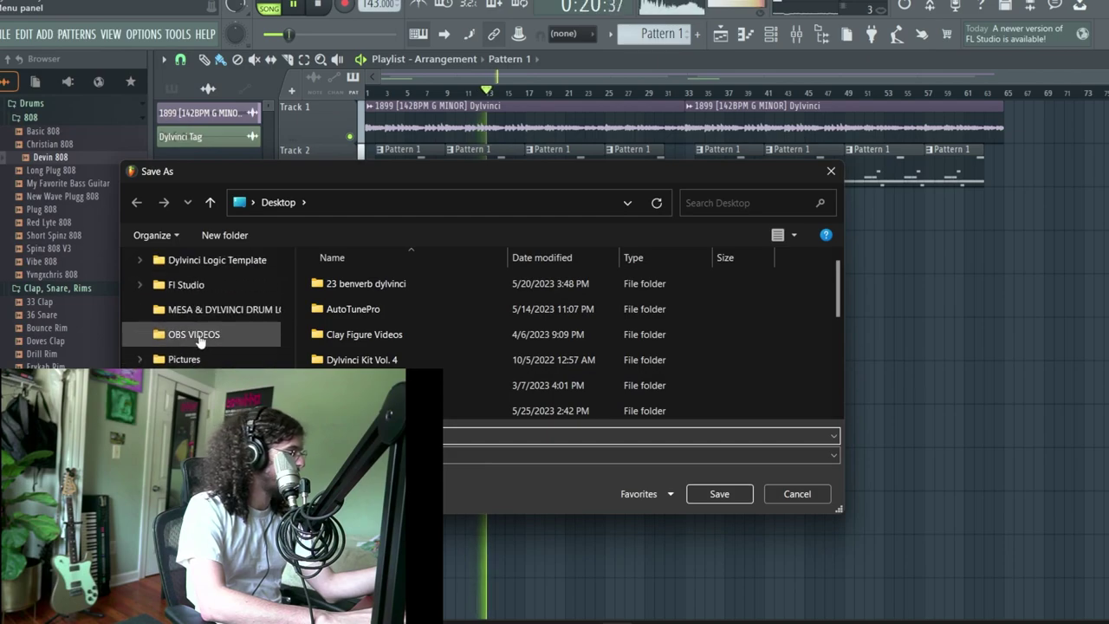
{"action": "left_click", "coordinate": [177, 284]}
{"action": "double_click", "coordinate": [364, 408]}
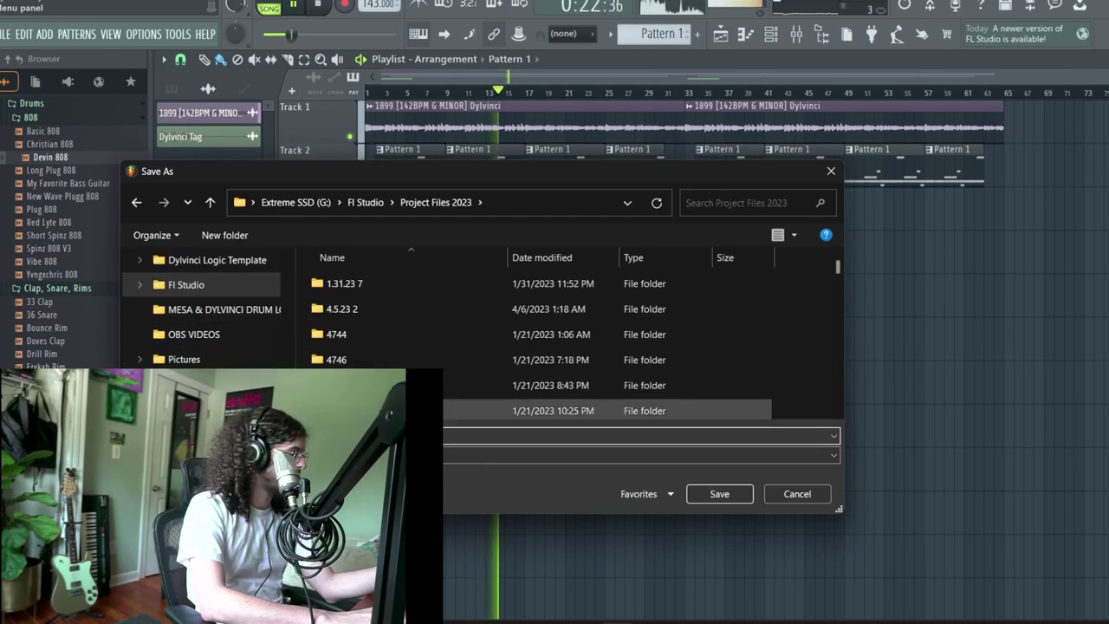
{"action": "type", "text": "51"}
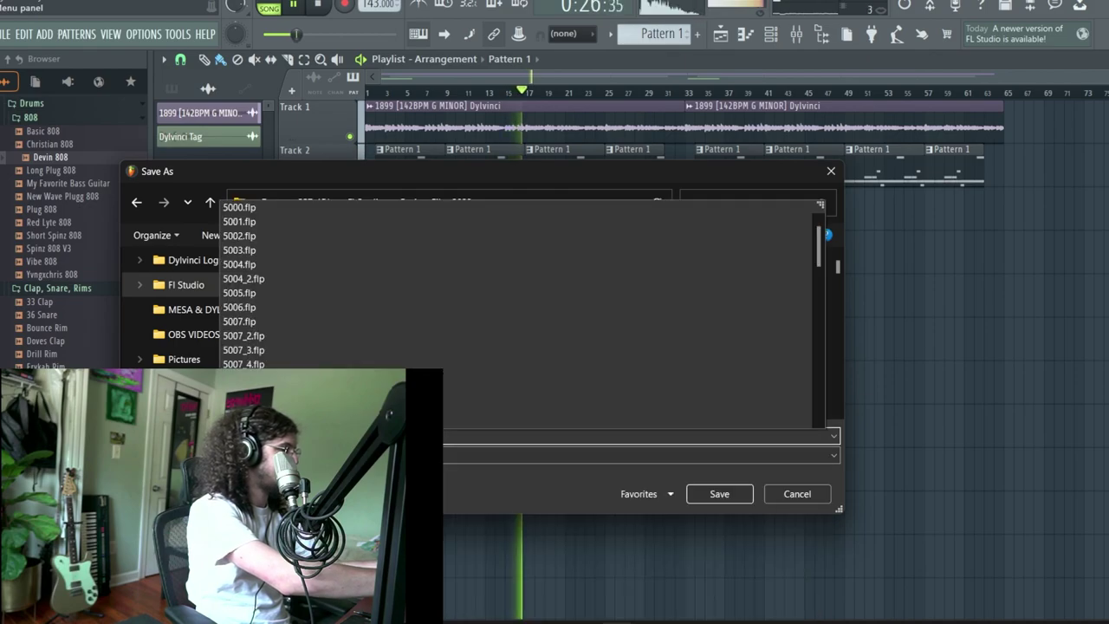
{"action": "key", "text": "Return"}
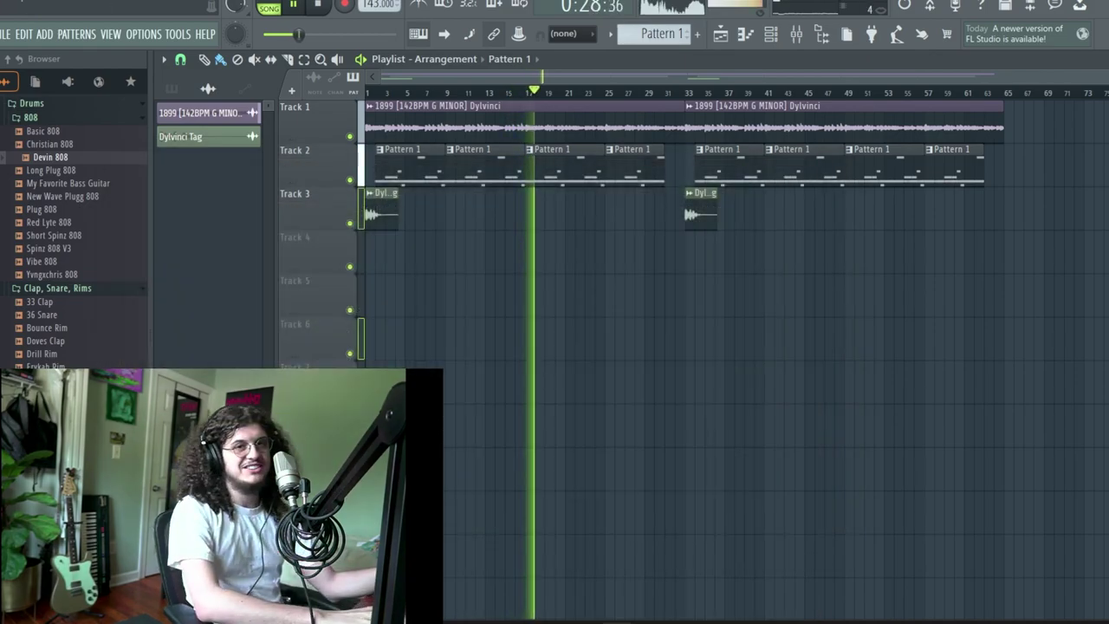